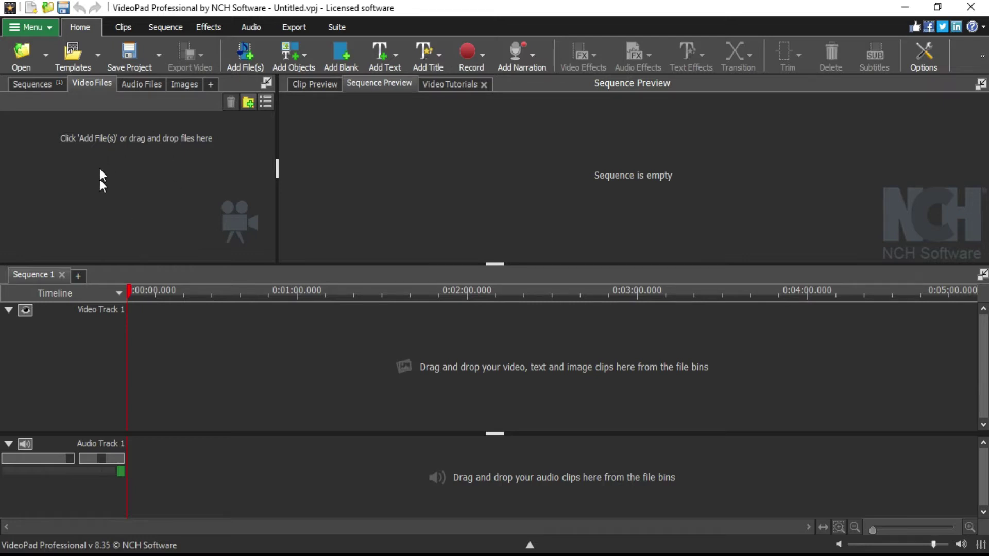
Import all the files in the Desktop's "new" folder into the project and review the imported audio and images.
left_click(143, 151)
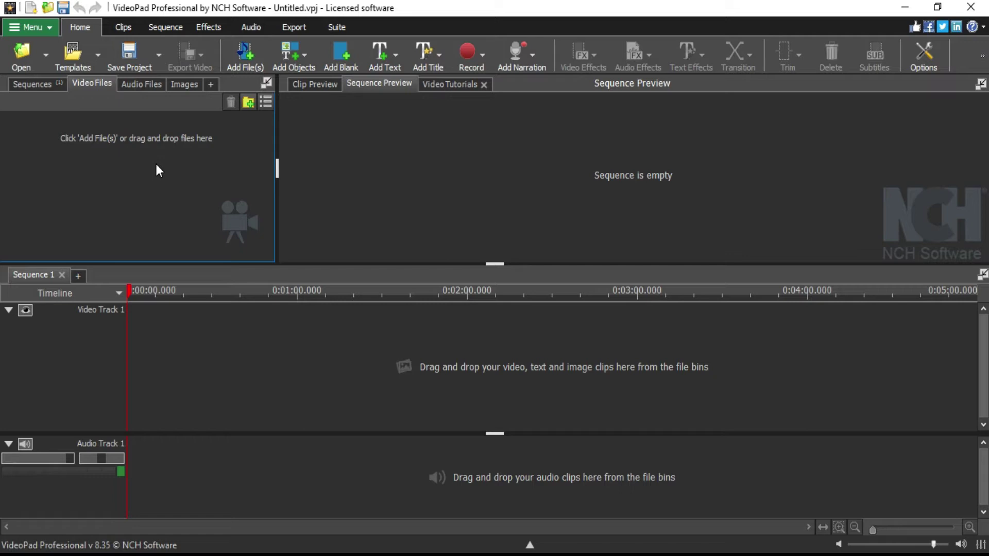
left_click(255, 51)
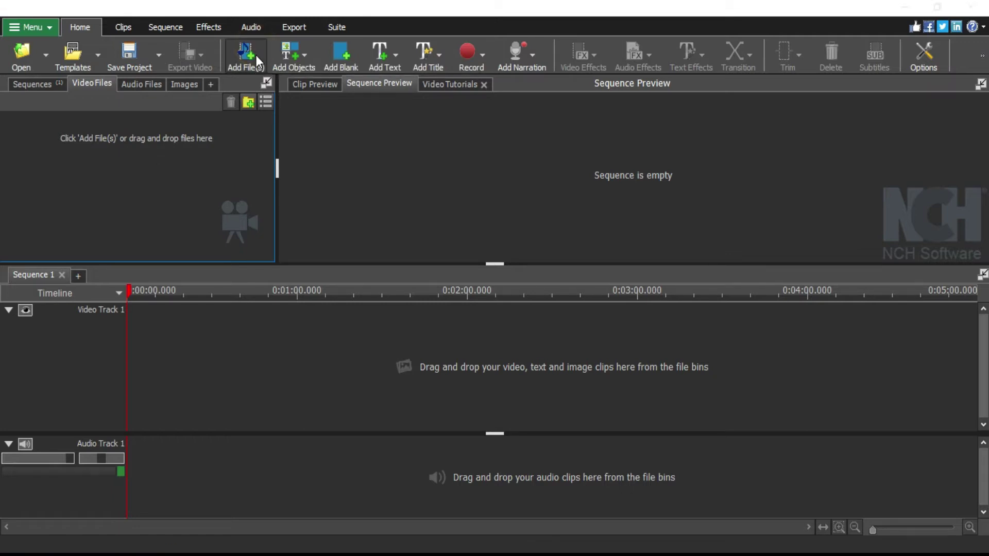
left_click(70, 151)
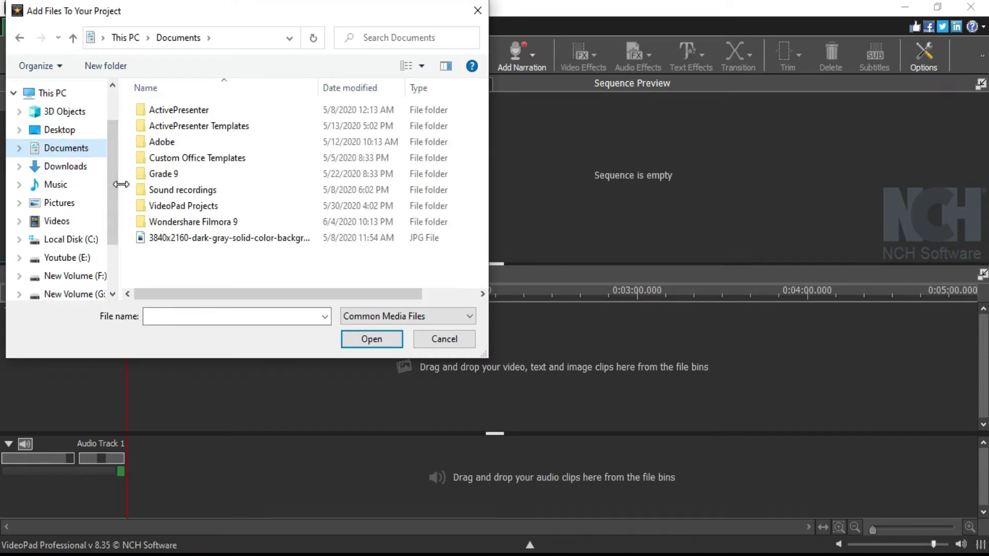
left_click(48, 135)
left_click(177, 108)
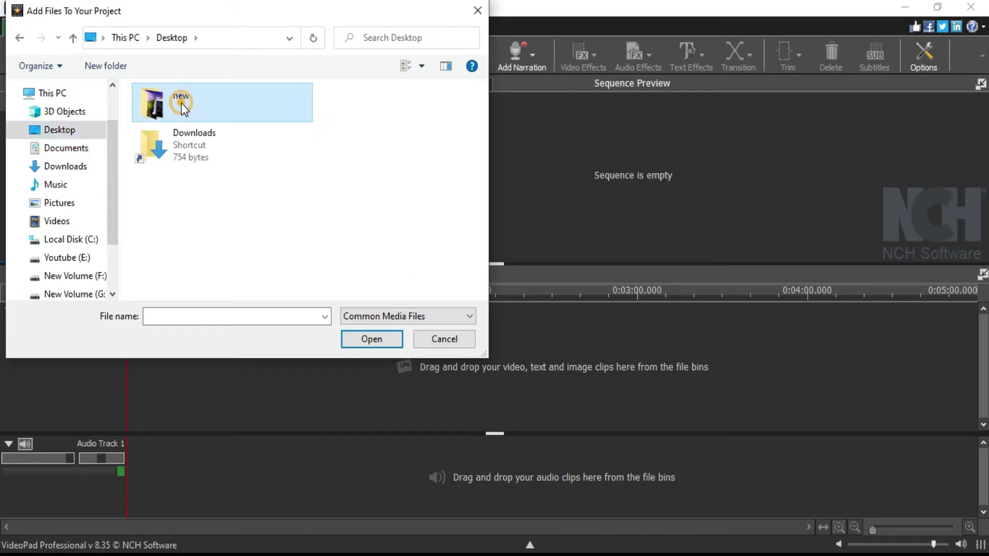
double_click(182, 103)
scroll(308, 193, "down", 3)
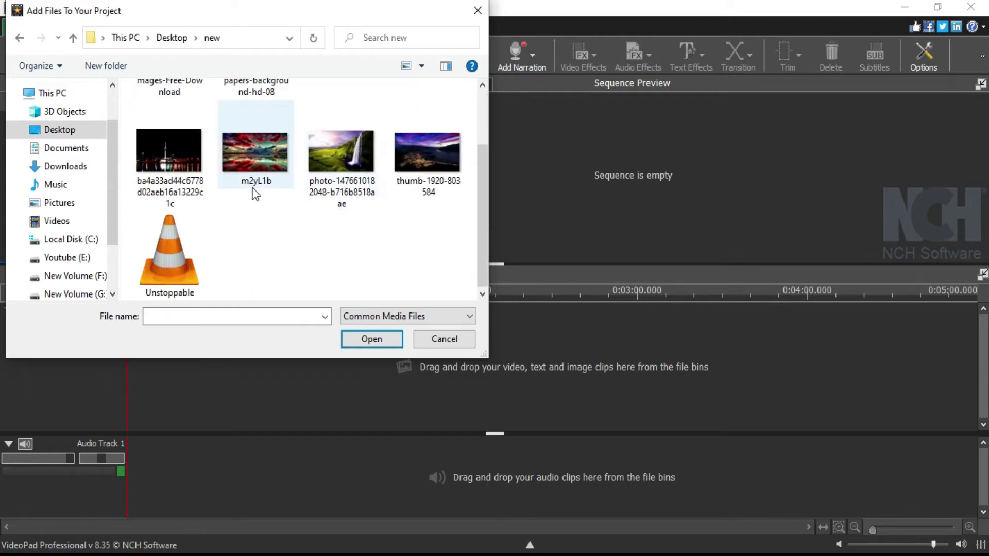
scroll(255, 188, "up", 3)
scroll(305, 240, "down", 3)
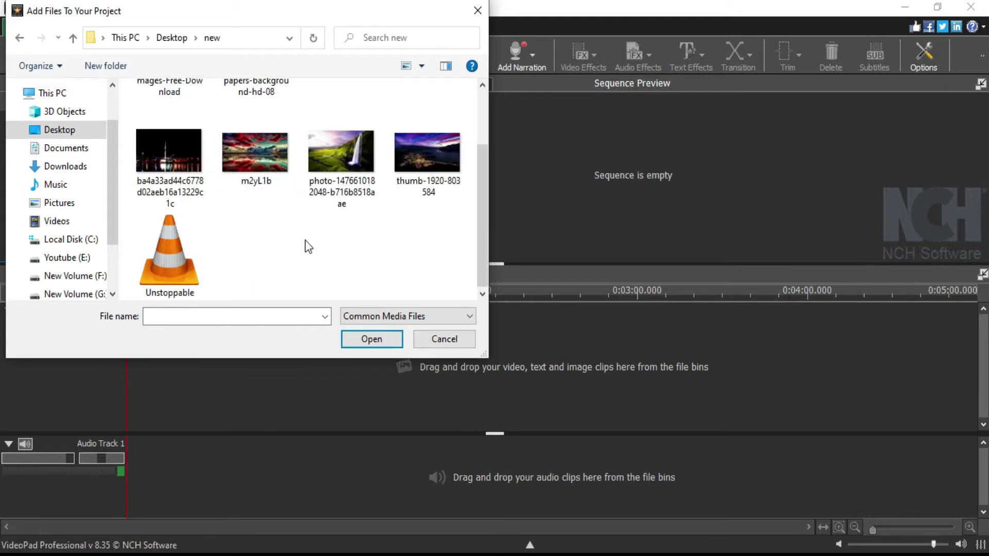
left_click(178, 258)
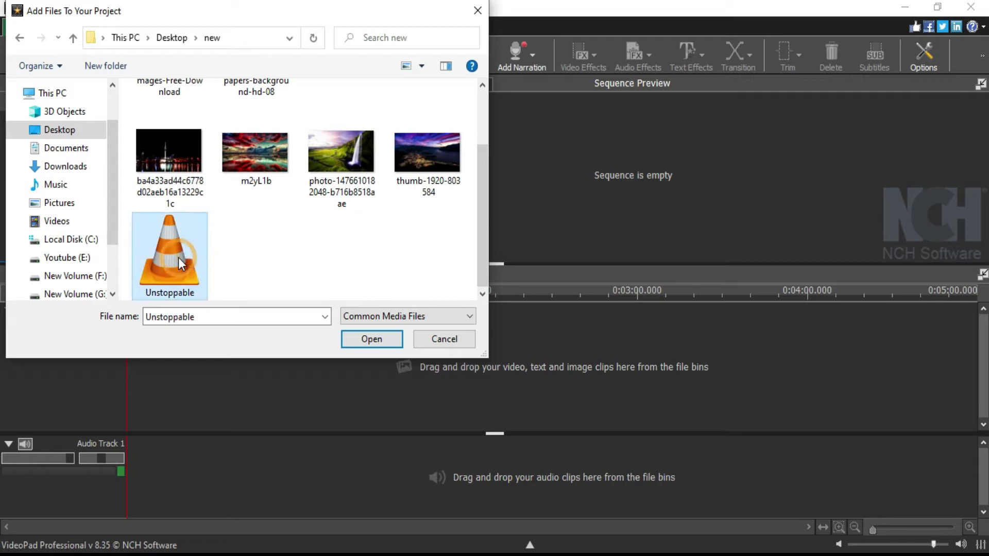
key("ctrl+a")
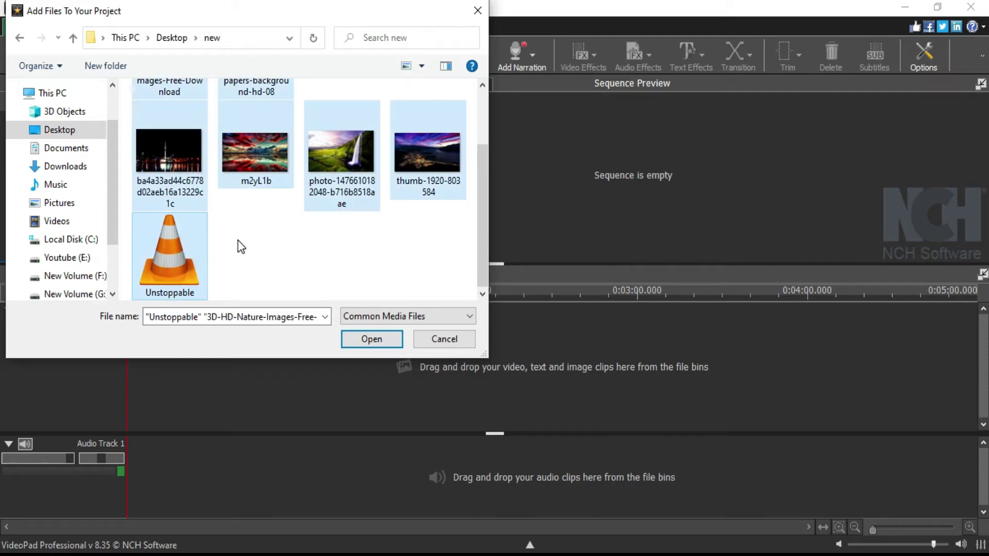
left_click(368, 340)
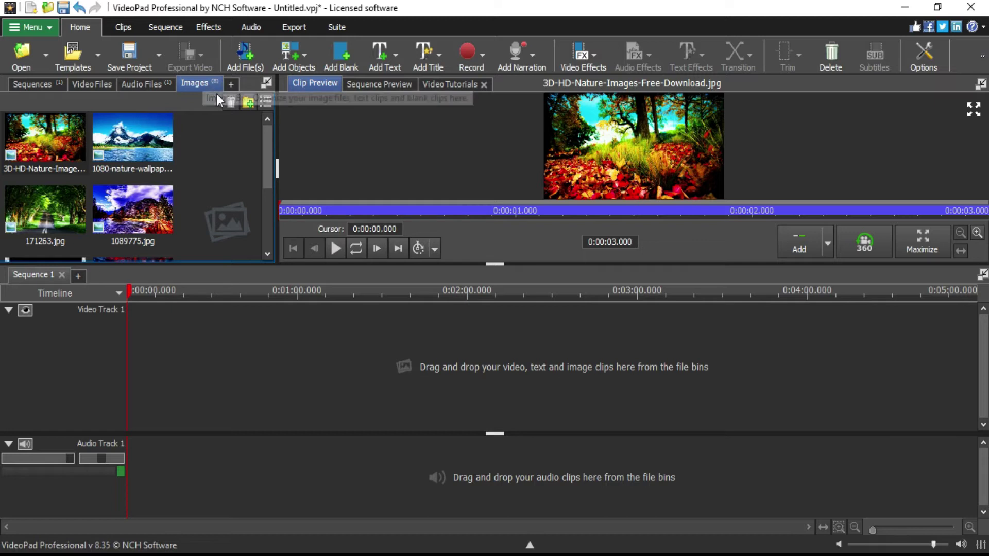
left_click(143, 86)
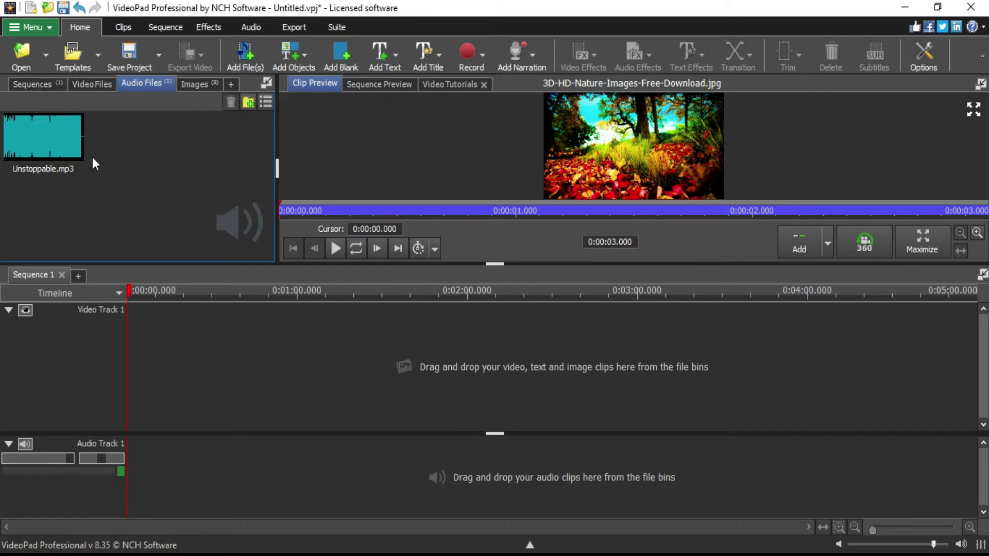
key("ctrl+Tab")
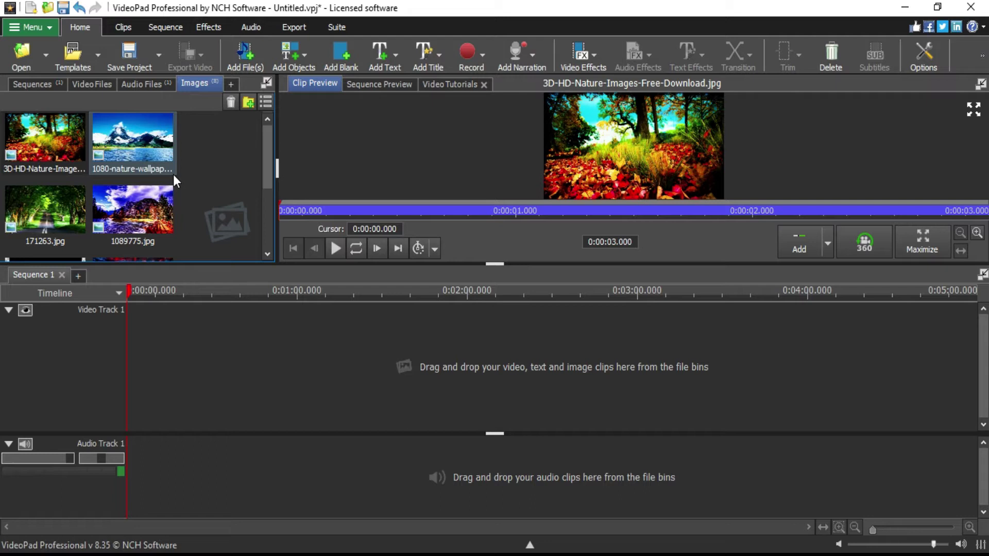
Add a Typewriter character animation title to the sequence.
left_click(430, 65)
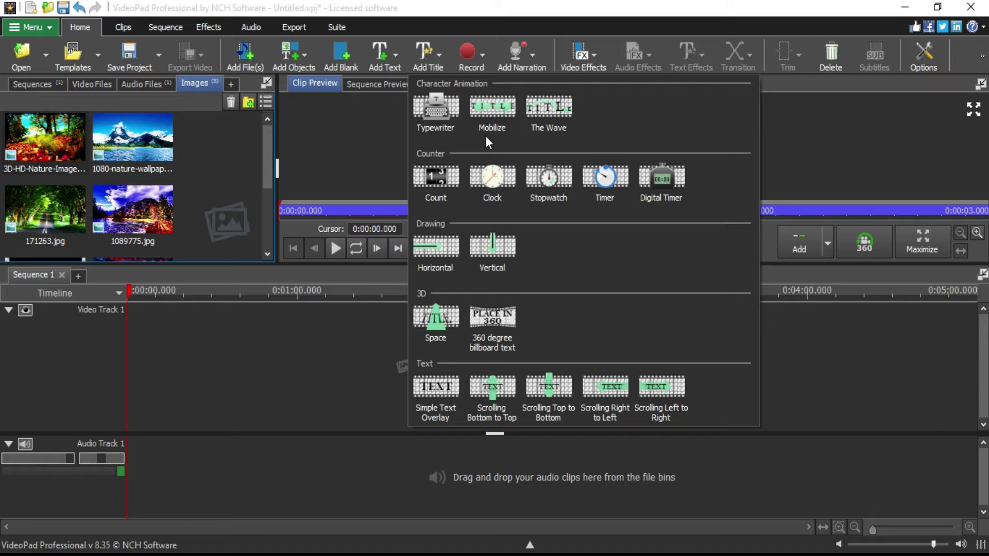
left_click(441, 116)
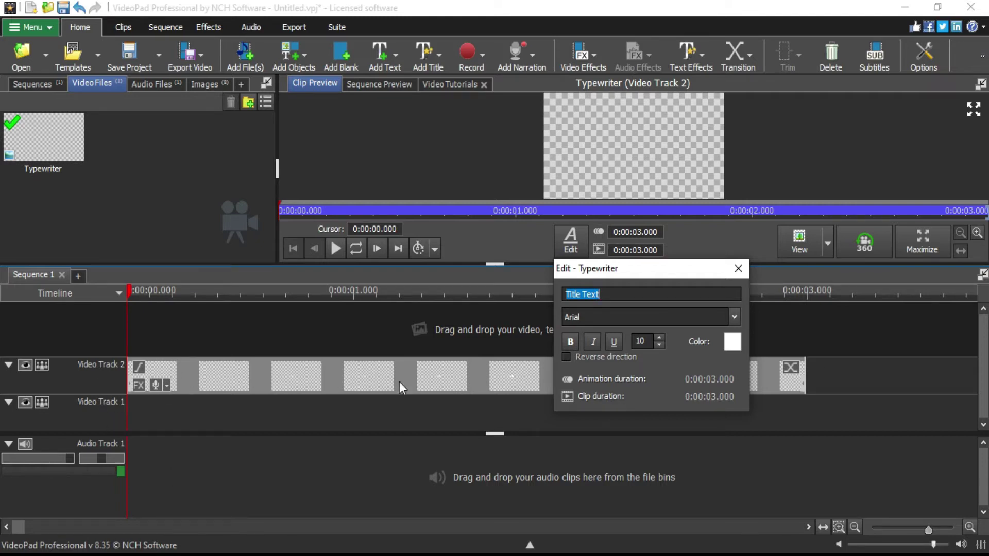
left_click_drag(642, 277, 300, 287)
left_click(337, 304)
scroll(332, 207, "up", 2)
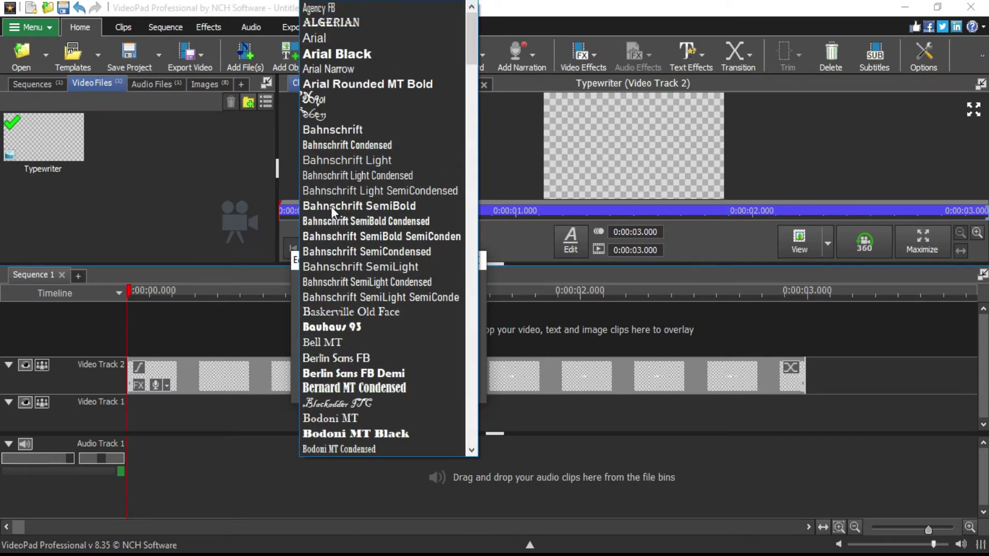
scroll(346, 92, "down", 6)
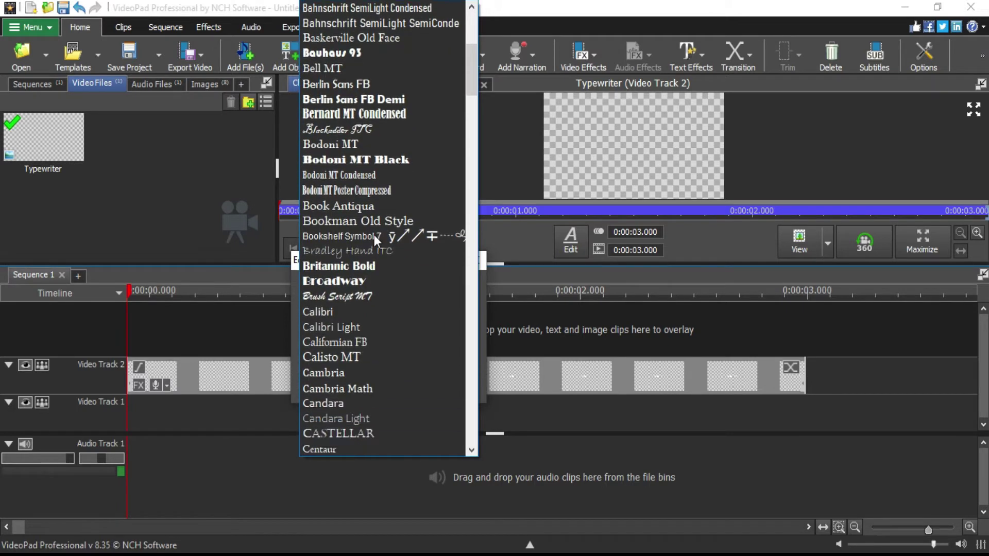
scroll(356, 147, "up", 6)
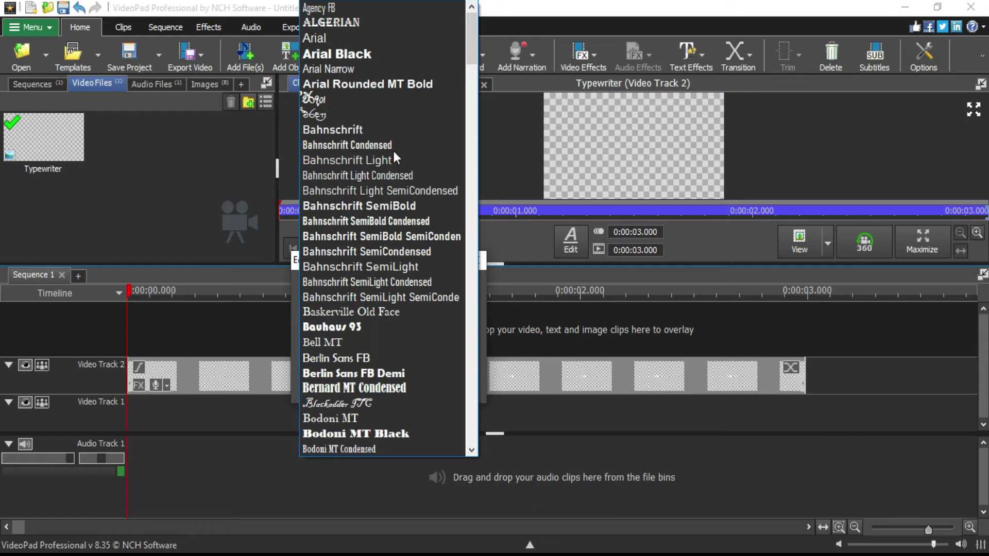
scroll(376, 340, "down", 2)
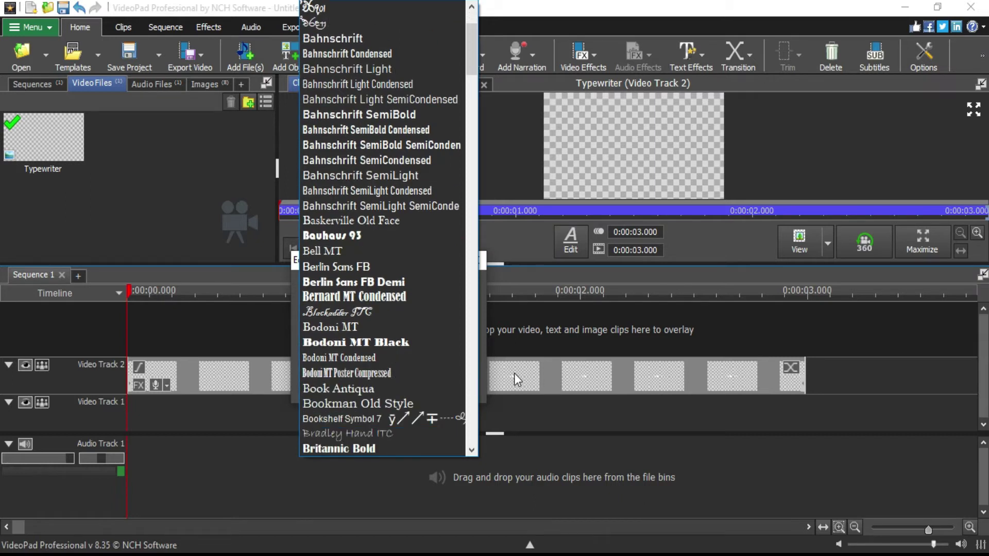
left_click(484, 314)
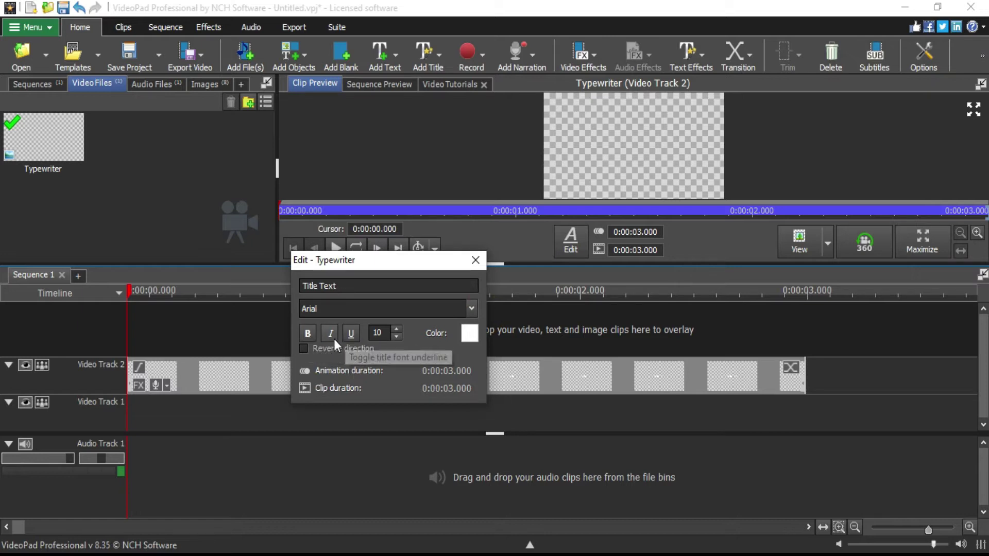
left_click(378, 333)
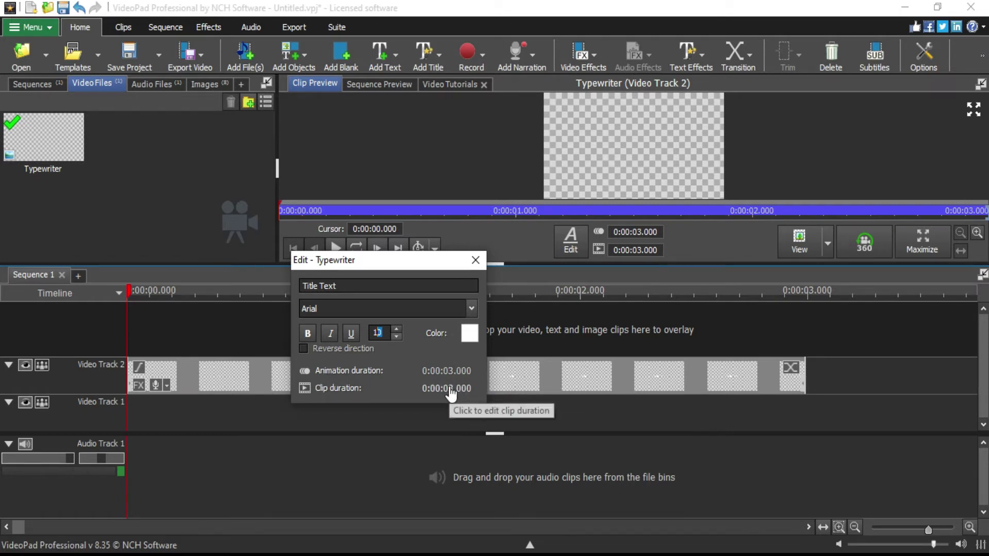
Replace the Typewriter title's text with "Beautiful" and make it bold.
left_click_drag(348, 287, 282, 298)
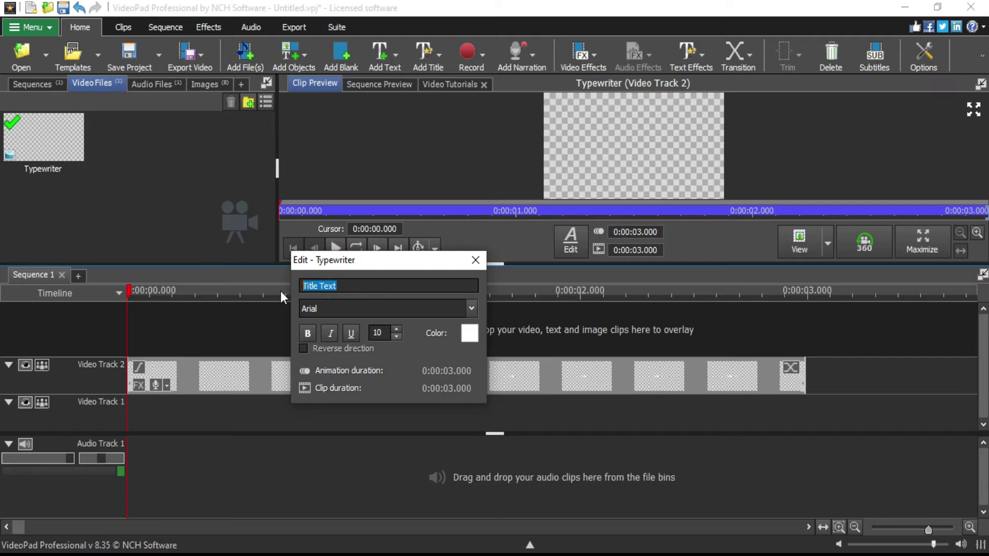
type("B")
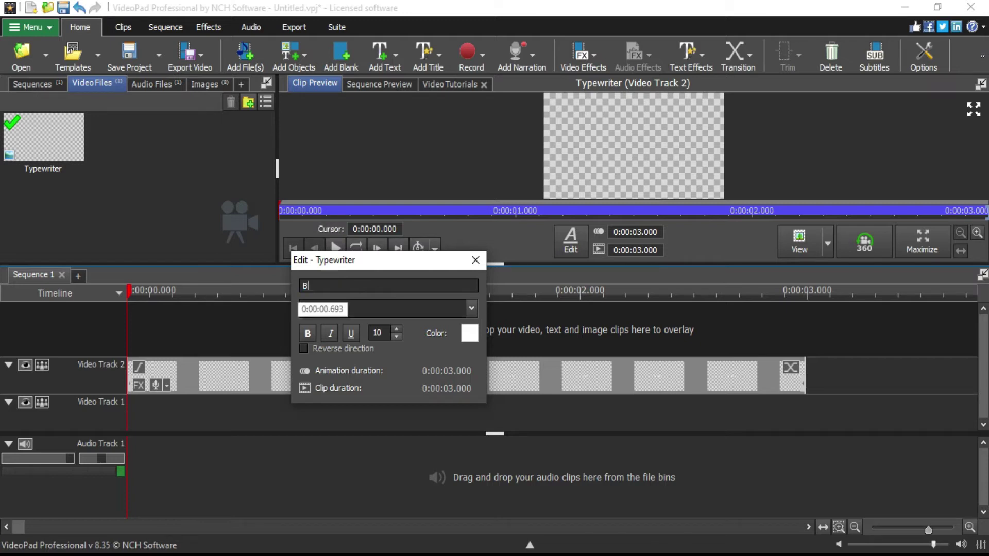
type("eautiful")
left_click(308, 333)
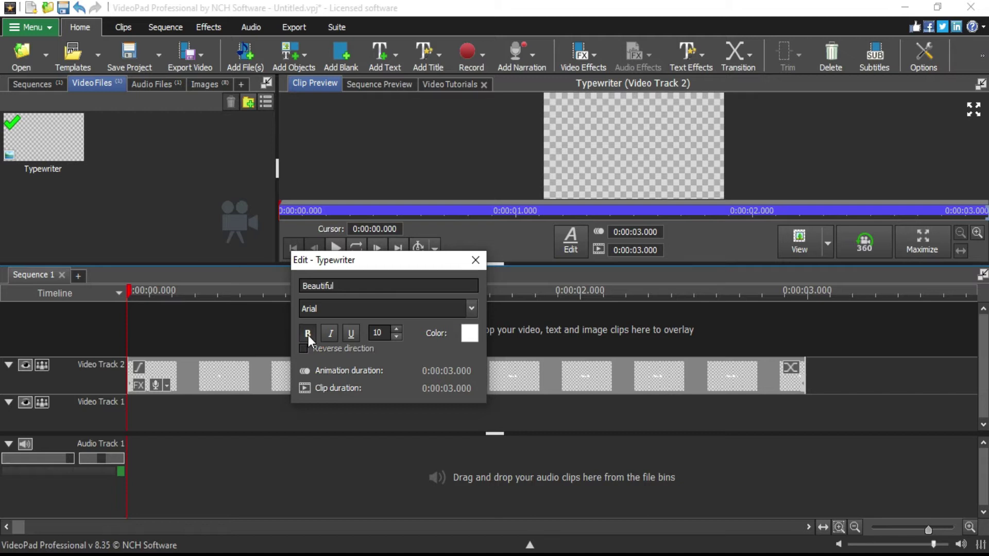
Play the sequence from the start to preview the typewriter title.
left_click(135, 291)
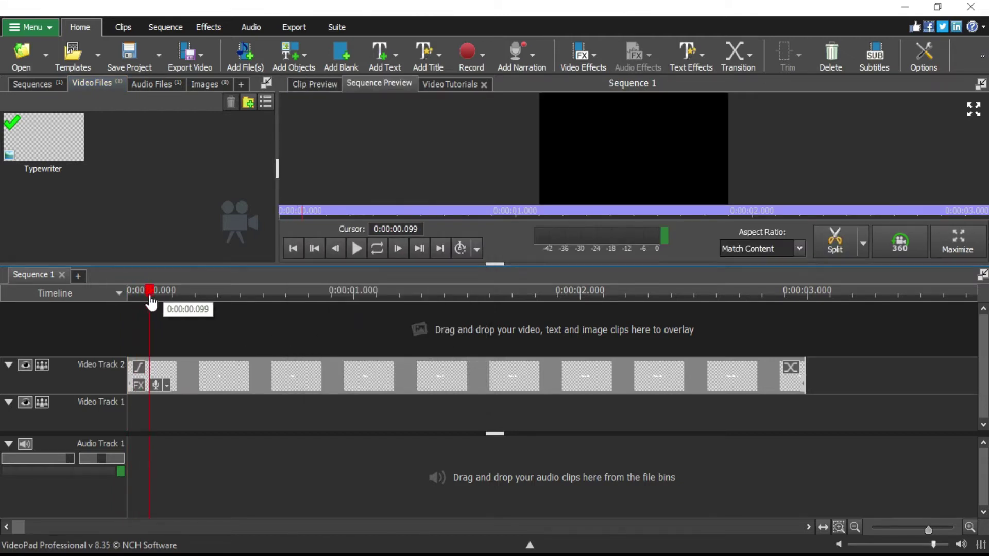
left_click(640, 142)
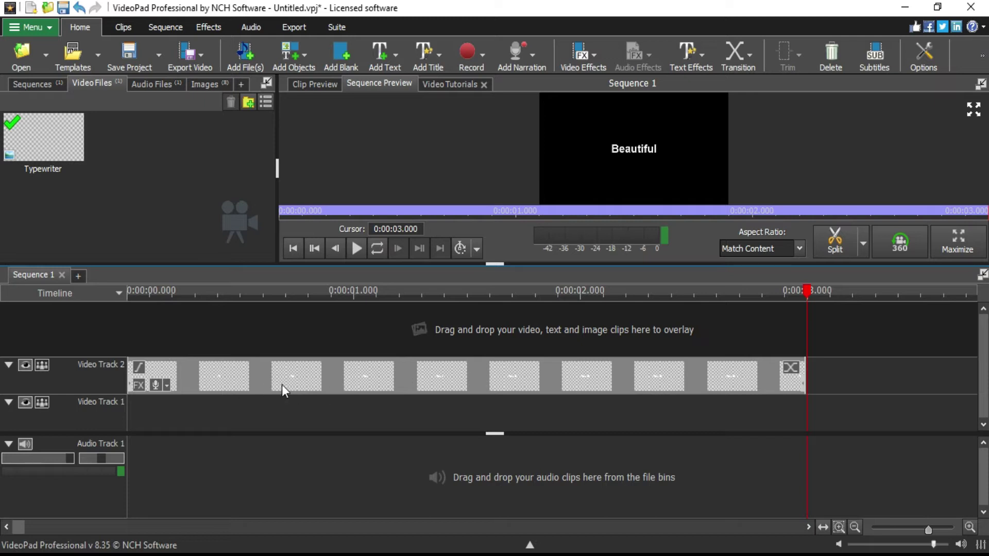
left_click(621, 357)
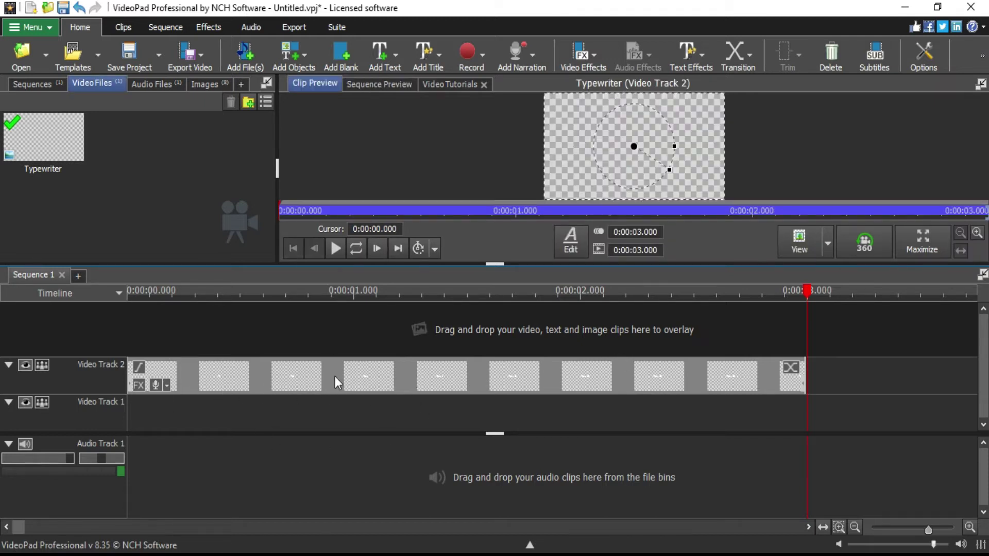
Reopen the title clip on Video Track 2 for editing and set its font size to 15.
double_click(231, 374)
left_click_drag(648, 269, 433, 300)
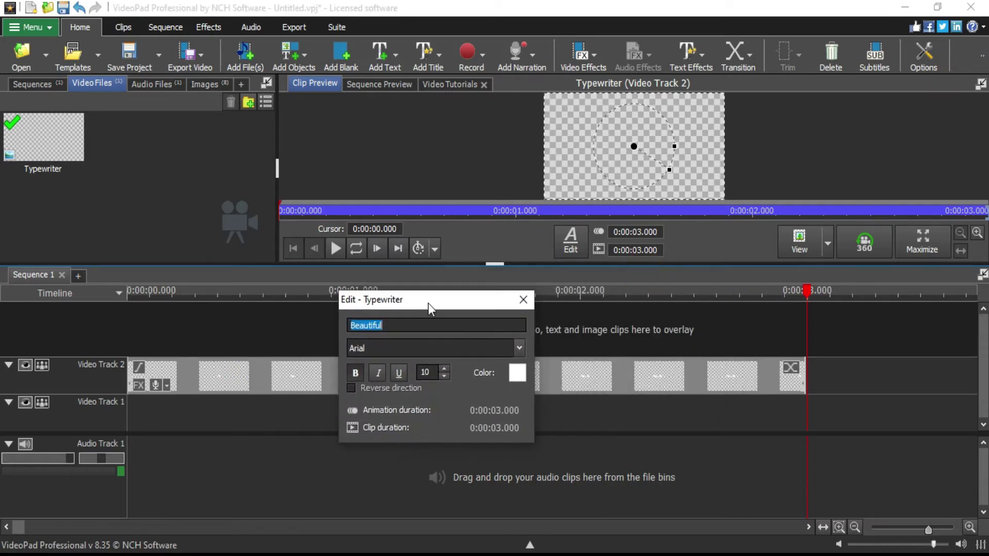
left_click(444, 369)
left_click(444, 368)
left_click(444, 368)
left_click(445, 369)
Set the title's animation duration to 5 seconds, leaving its reverse direction option off.
left_click(495, 411)
double_click(498, 411)
left_click(501, 409)
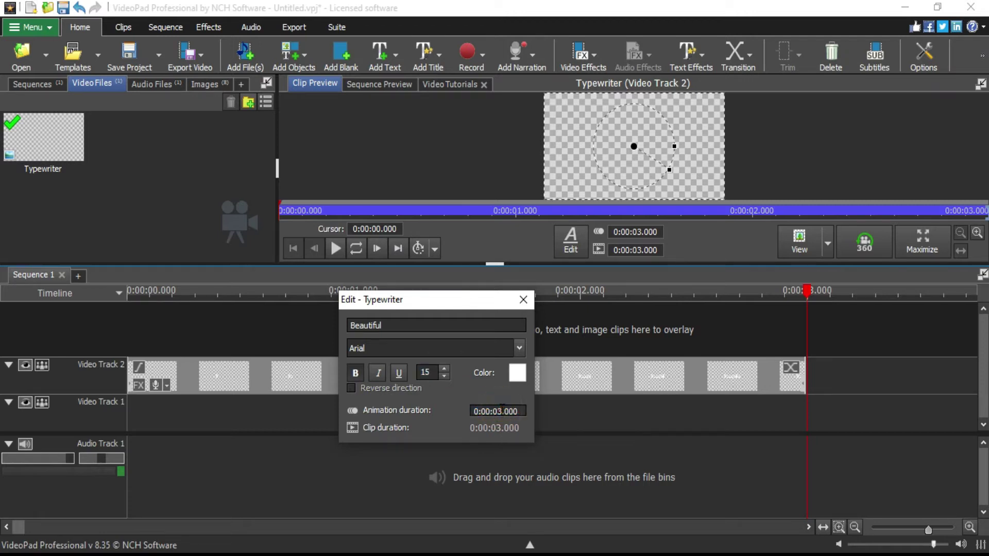
type("5")
key("Tab")
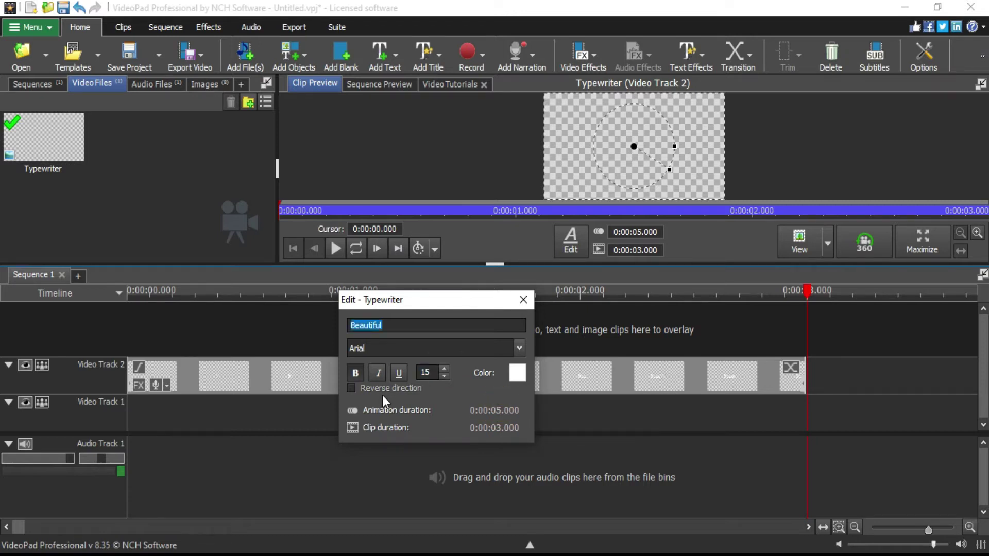
left_click(353, 389)
left_click(354, 389)
left_click_drag(371, 299, 498, 317)
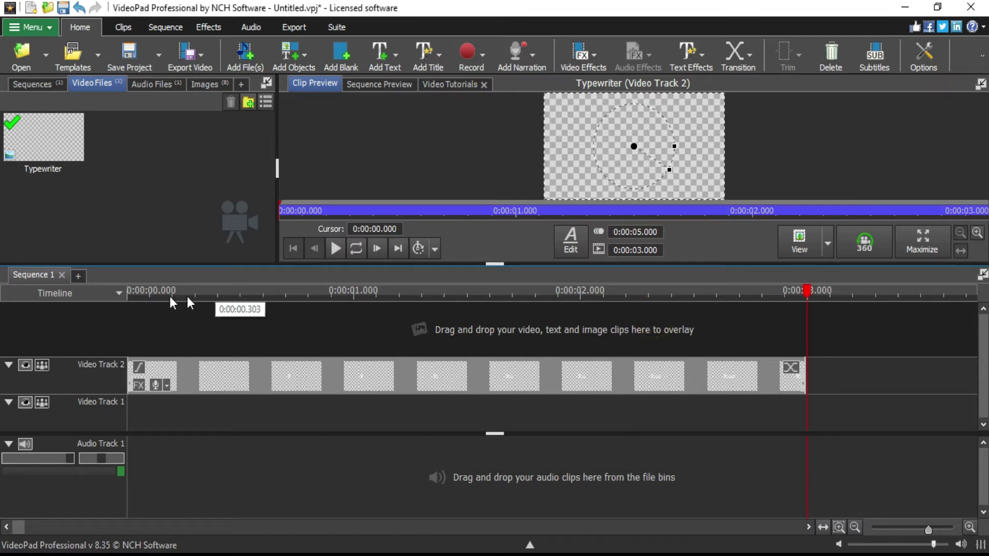
Extend the title clip on the timeline to about 5.065 seconds and play the sequence from the start.
left_click(155, 292)
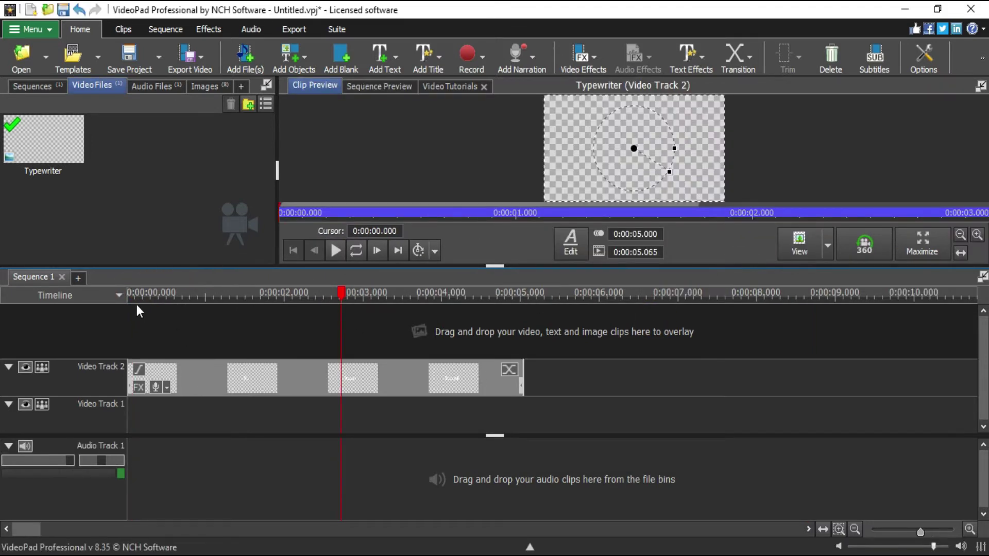
left_click(131, 293)
left_click(356, 250)
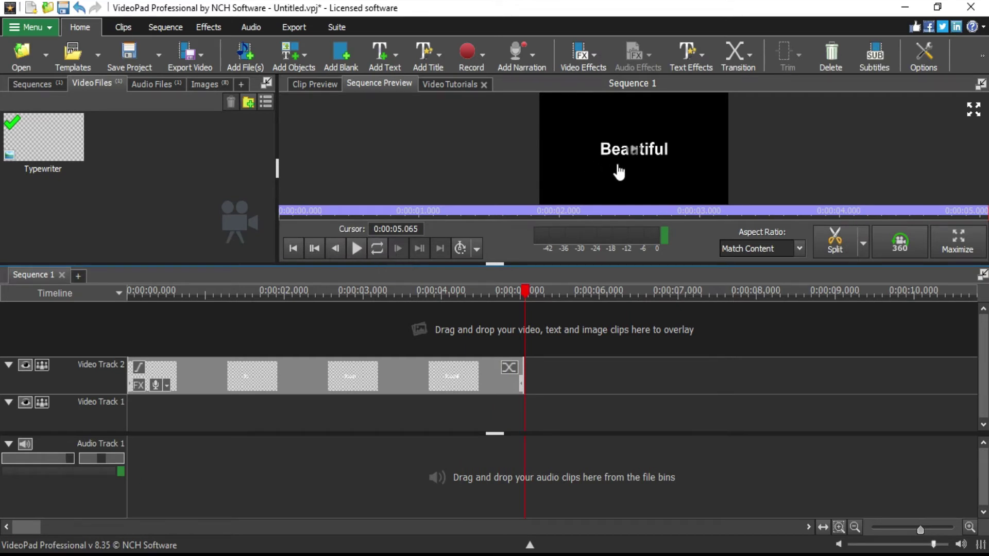
Enable reverse direction for the "Beautiful" title and return the playhead to the start of the sequence.
double_click(305, 381)
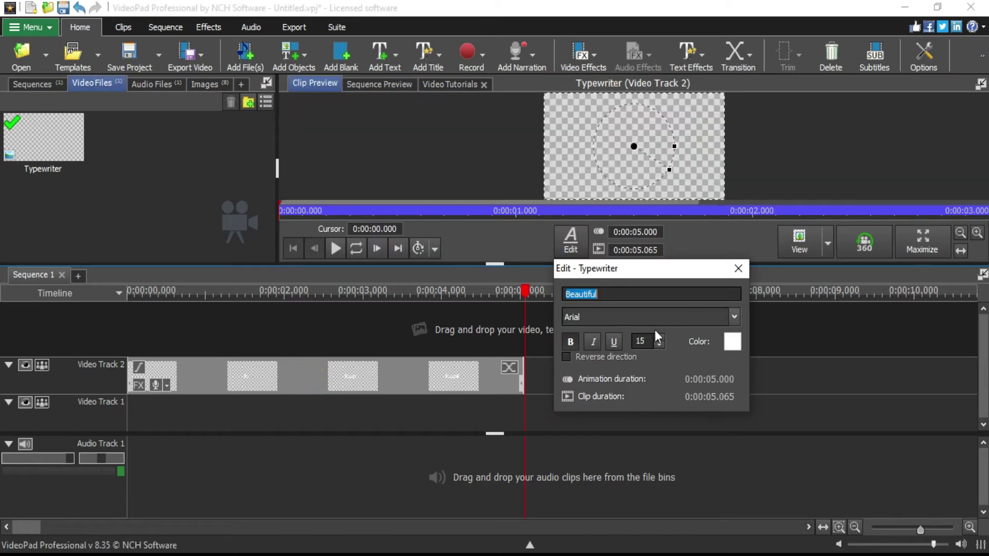
left_click(580, 360)
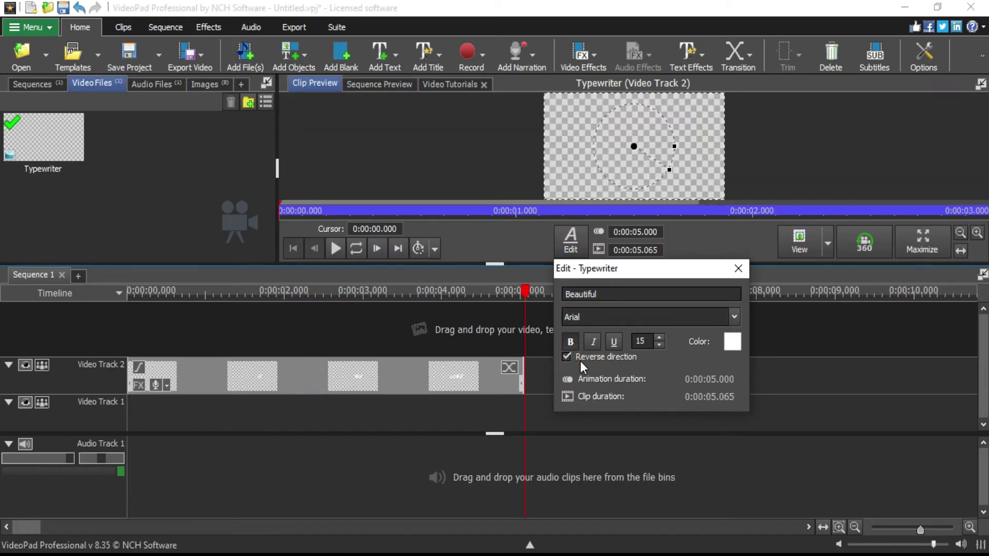
left_click(738, 268)
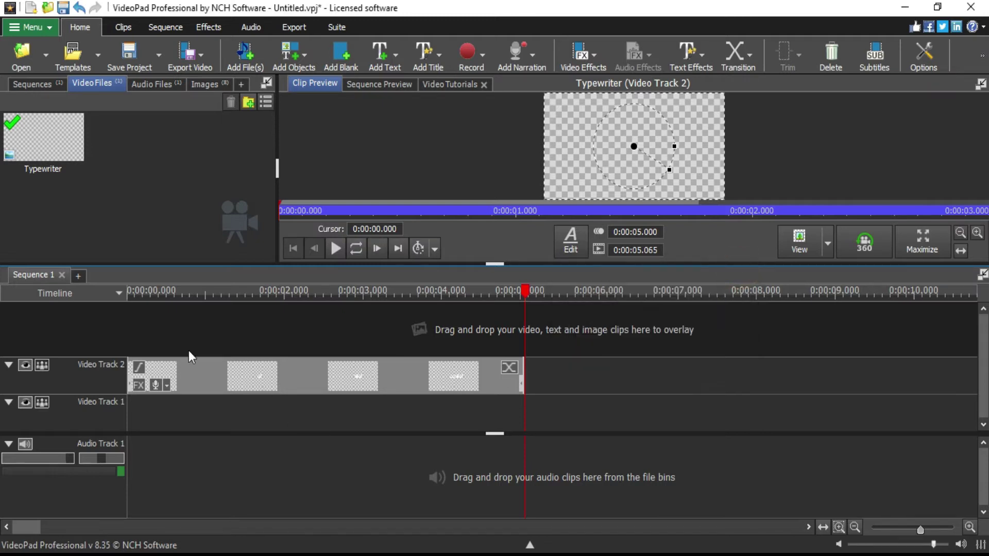
left_click(141, 301)
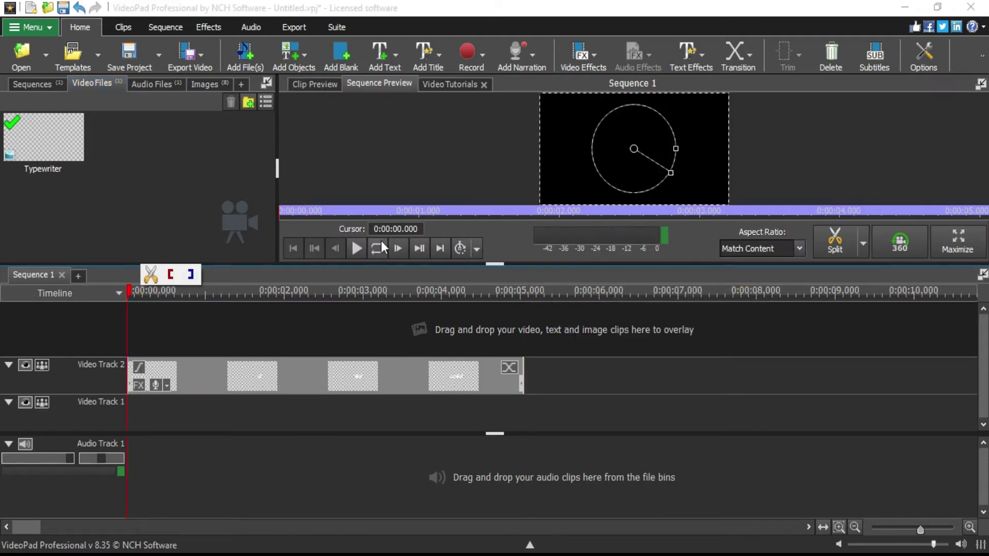
Change the "Beautiful" title's font to Cooper Black and play the sequence to check the animation.
left_click(357, 248)
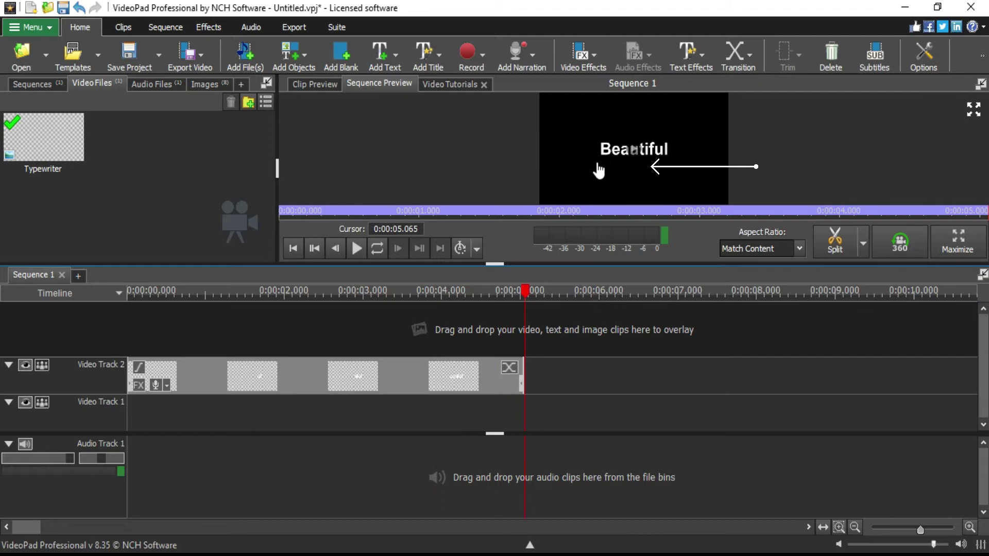
double_click(312, 390)
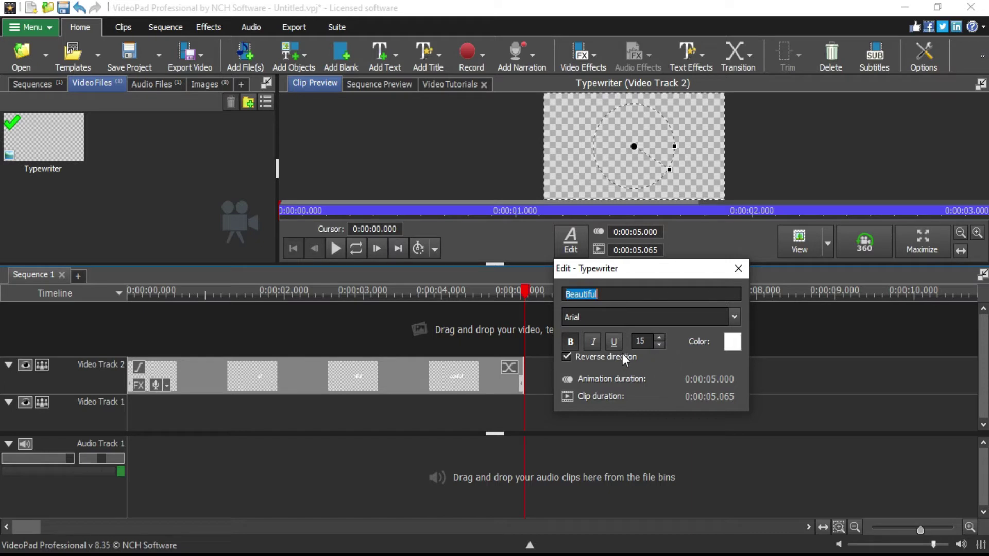
left_click(622, 294)
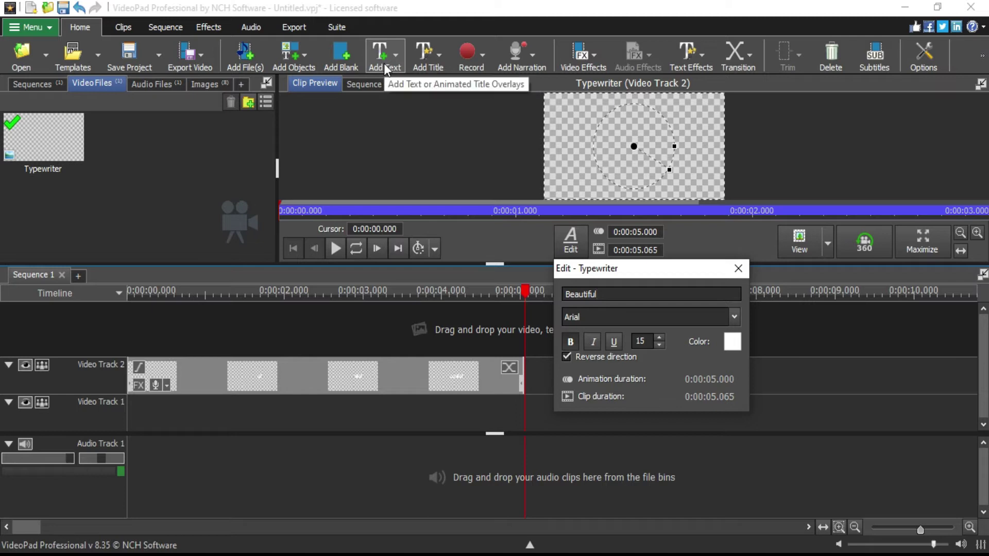
key("ctrl+a")
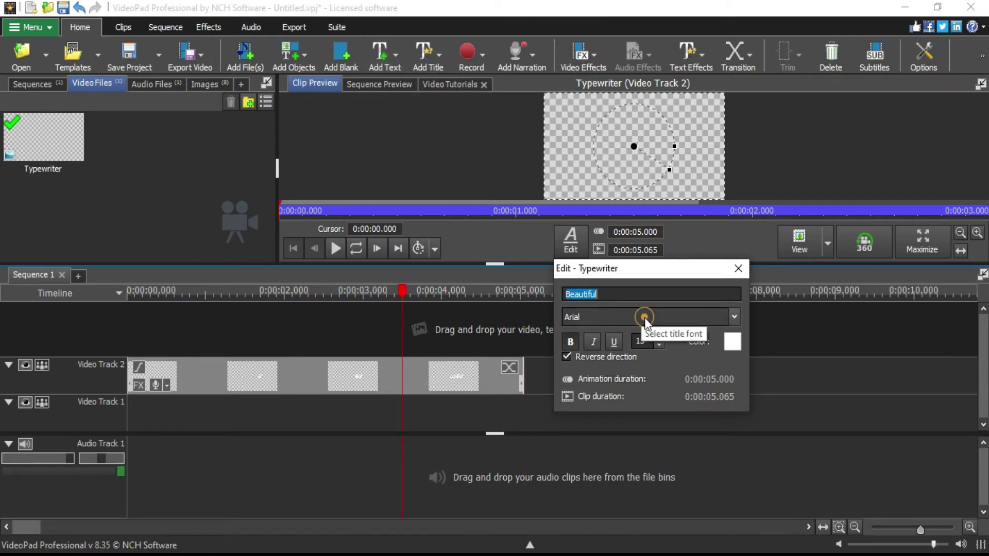
left_click(644, 317)
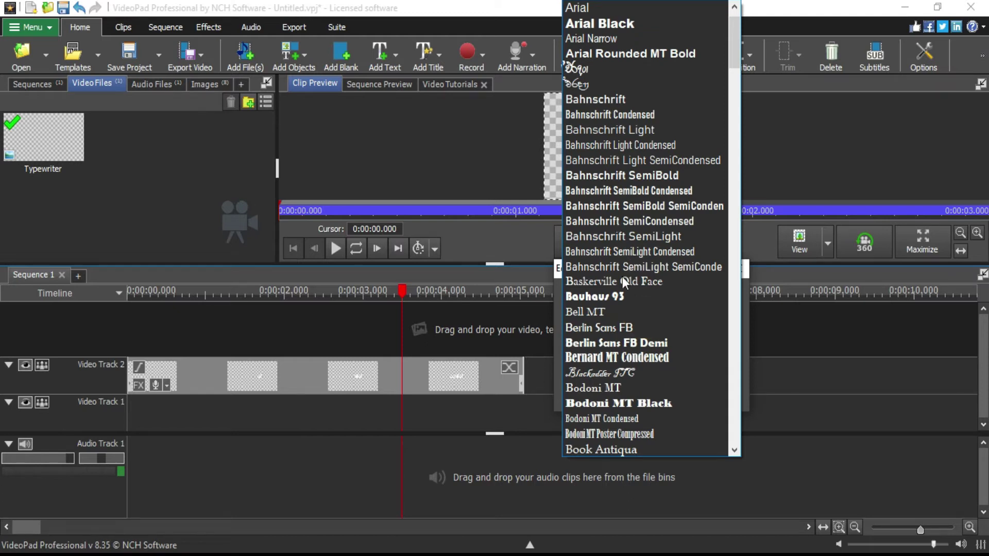
scroll(601, 348, "down", 10)
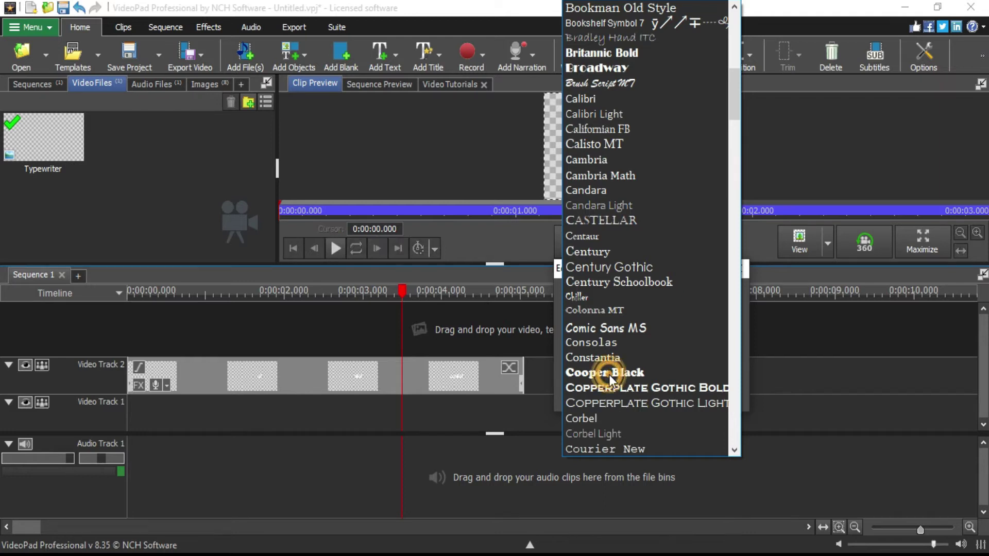
left_click(609, 374)
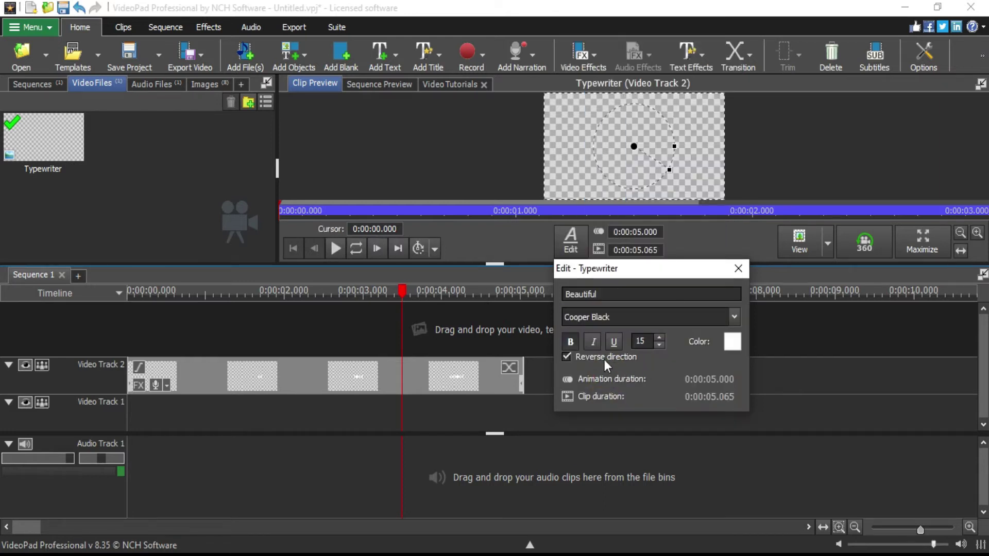
left_click(737, 269)
left_click(355, 248)
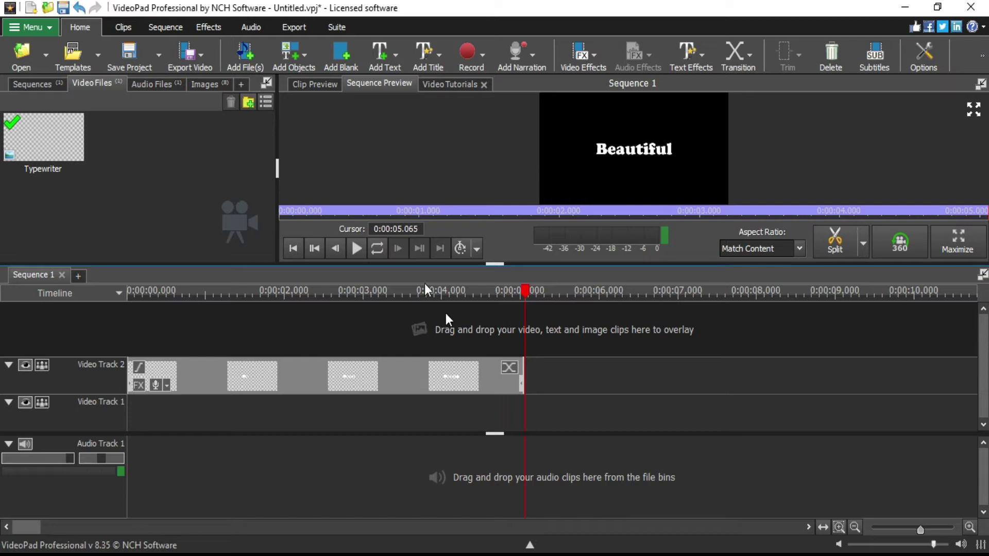
Start a new blank clip and set its solid color to yellow, hex f5e50c.
left_click(341, 58)
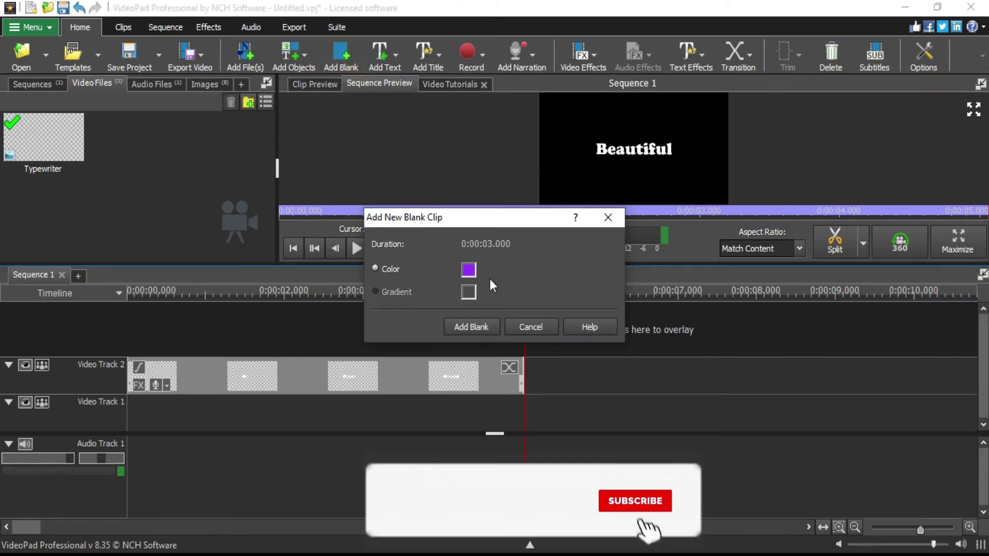
left_click(498, 246)
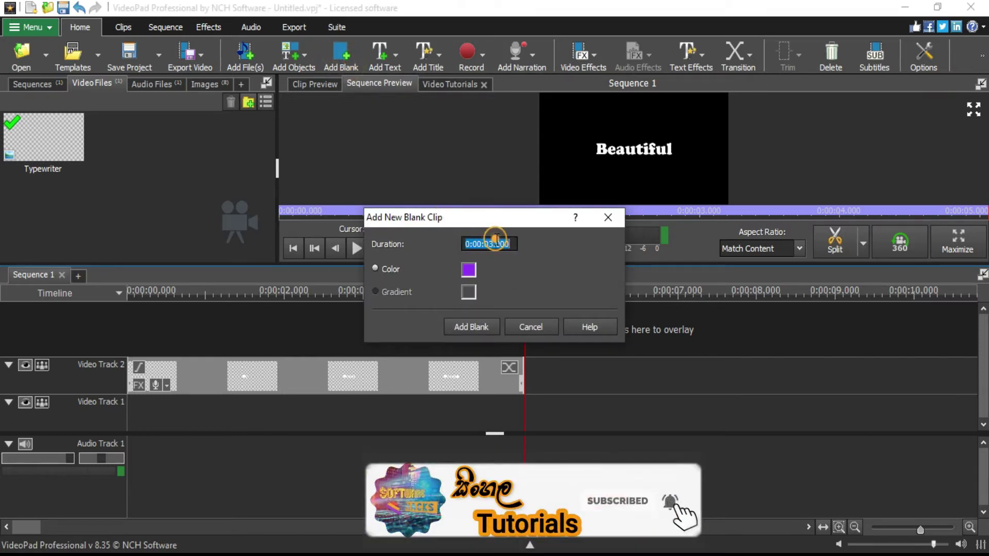
left_click(468, 272)
mouse_move(590, 163)
left_mouse_down()
mouse_move(593, 264)
mouse_move(599, 161)
left_mouse_up()
left_click_drag(541, 139, 569, 139)
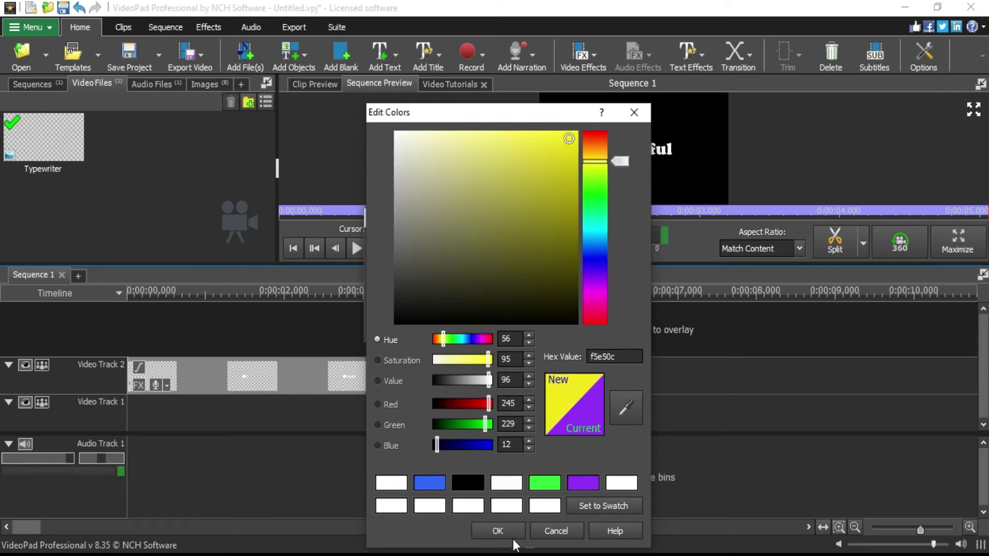
left_click(500, 530)
Set the blank clip's duration to 6 seconds and add it to the project.
left_click_drag(467, 220, 644, 149)
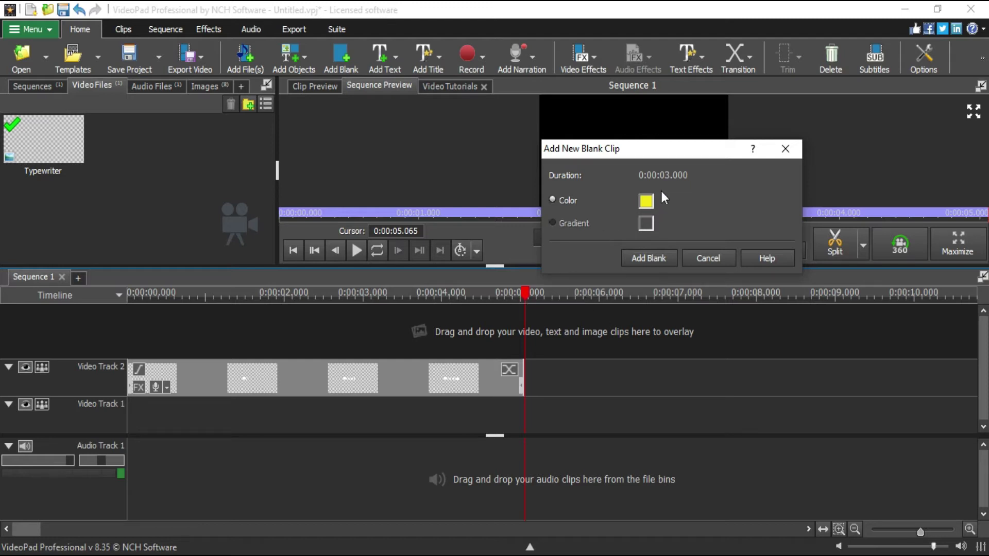
left_click_drag(661, 153, 443, 160)
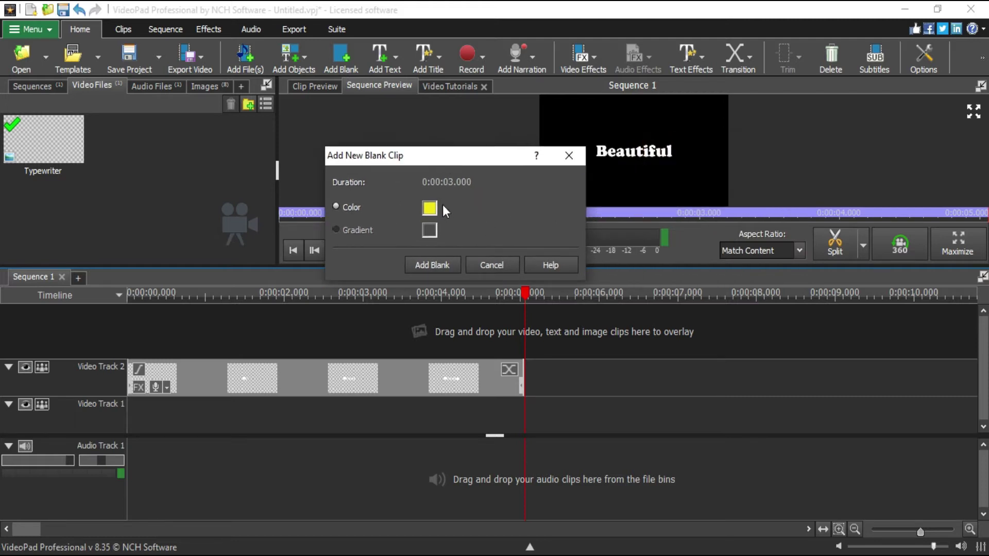
left_click(454, 183)
left_click(451, 182)
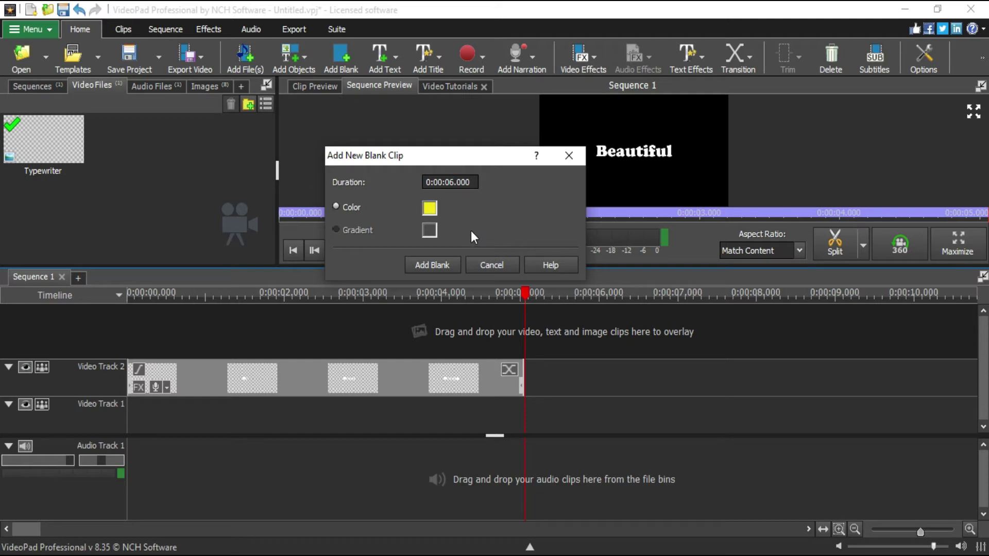
left_click(435, 264)
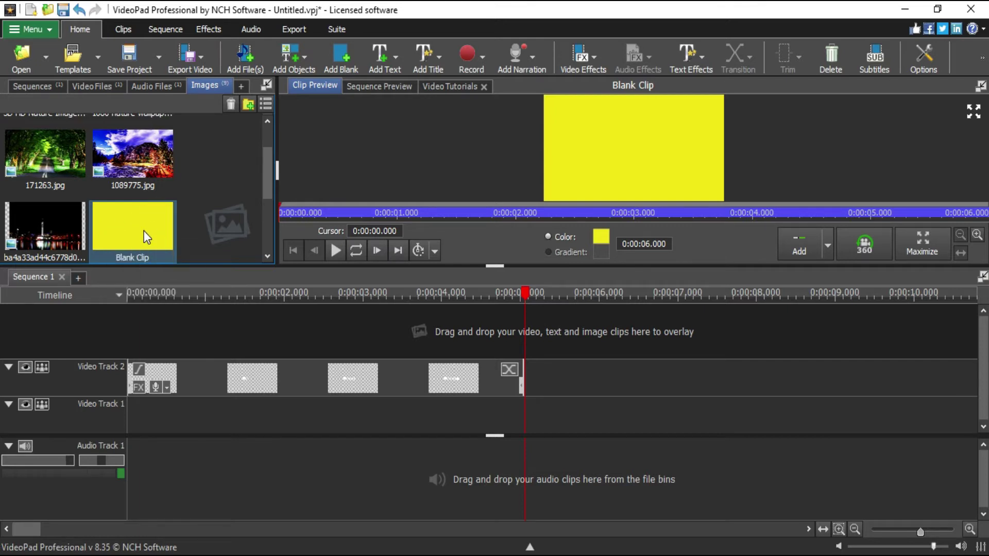
Place the yellow blank clip at the start of Video Track 1 beneath the title and preview the frame at about 4.667 seconds.
left_click_drag(143, 231, 129, 397)
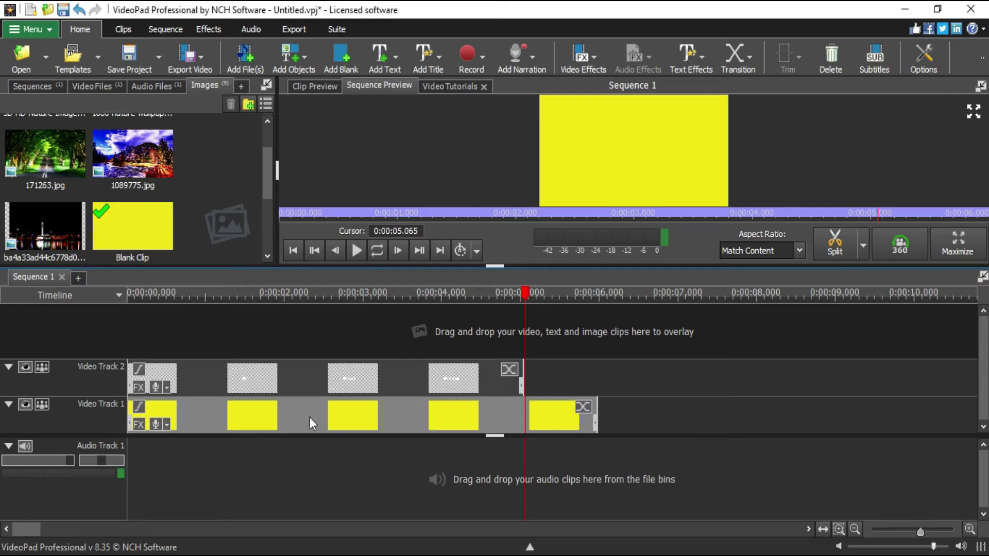
left_click(442, 412)
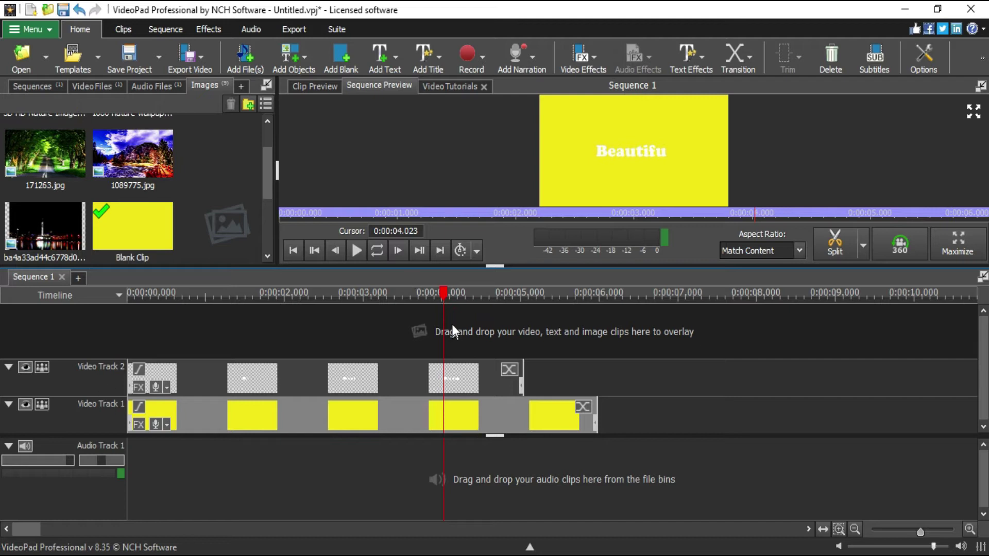
left_click_drag(443, 294, 494, 322)
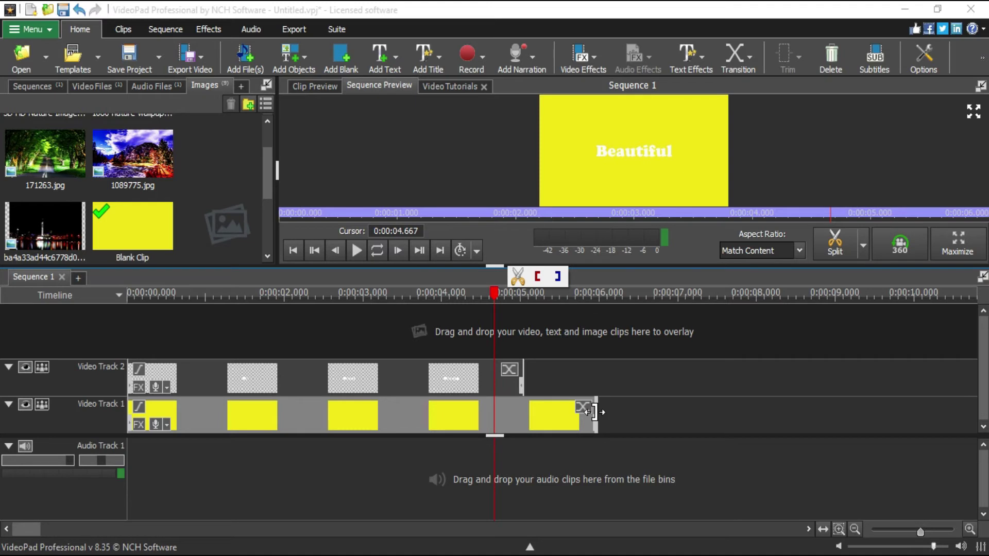
Try trimming the yellow clip's end to 5.065 seconds to match the title, and undo the trim.
left_click_drag(594, 412, 526, 412)
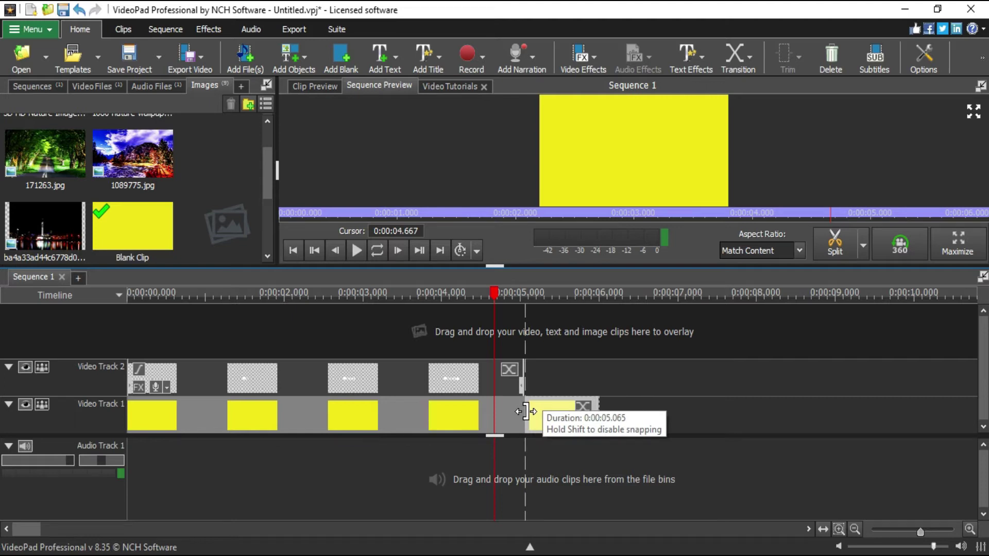
left_click_drag(525, 411, 525, 412)
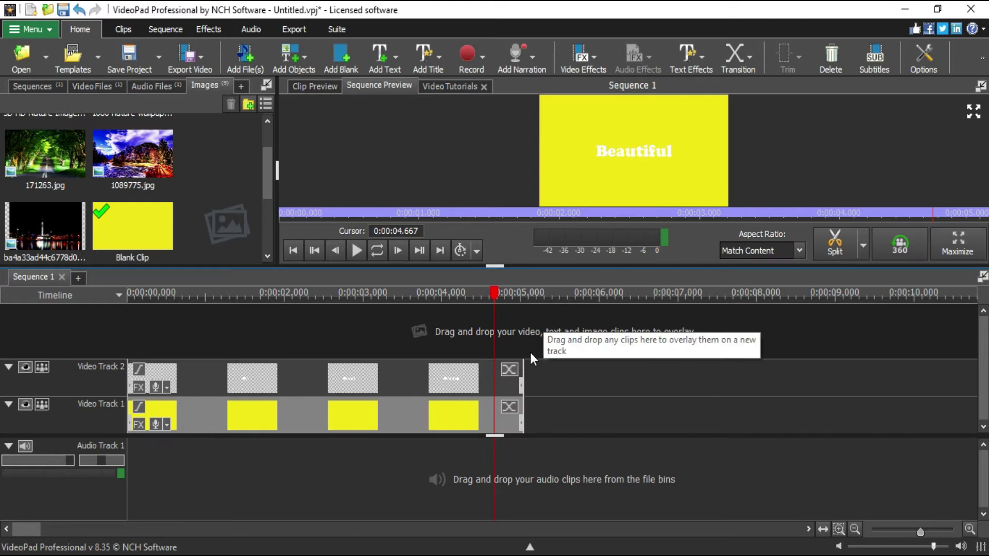
key("ctrl+v")
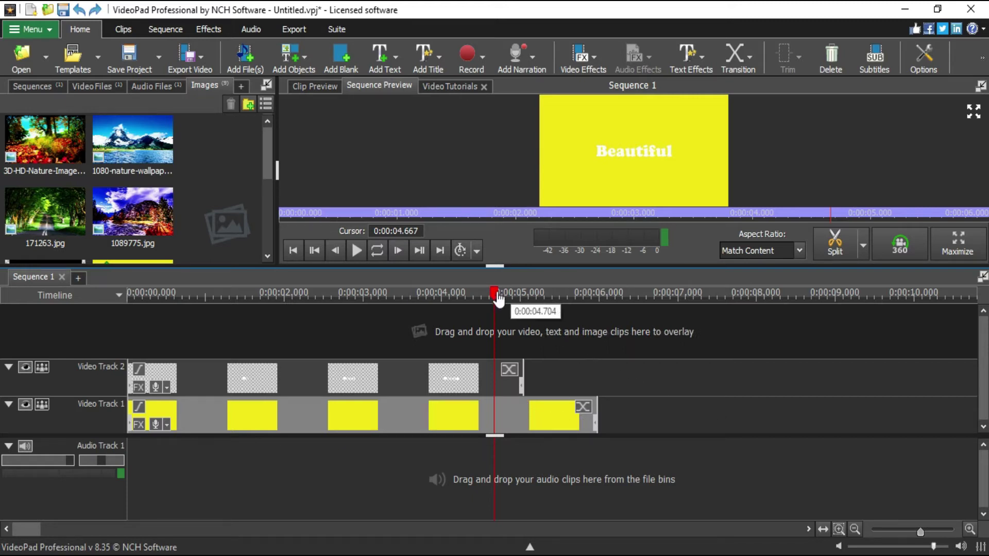
Position the playhead precisely at the end of the title clip, at 5.065 seconds.
left_click_drag(495, 297, 526, 309)
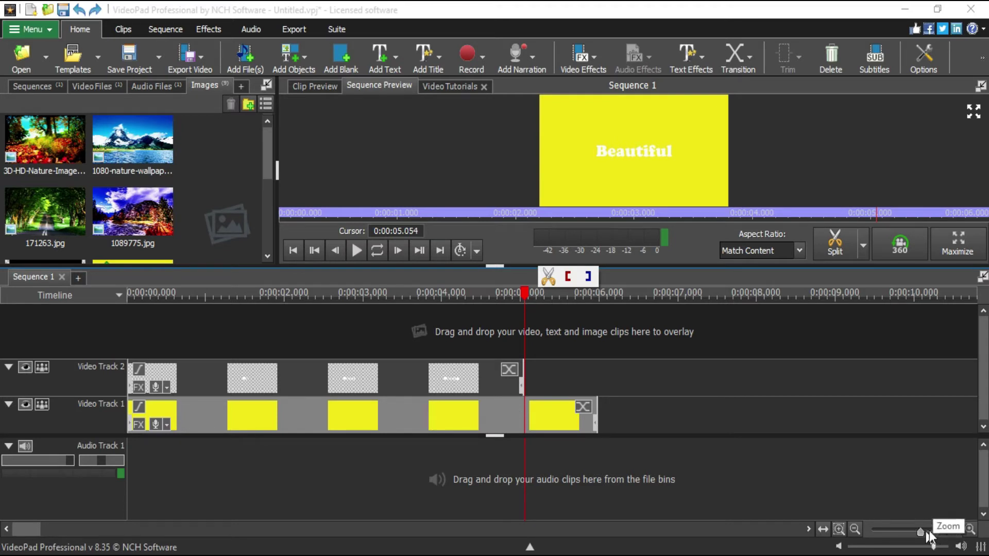
left_click_drag(925, 537, 930, 541)
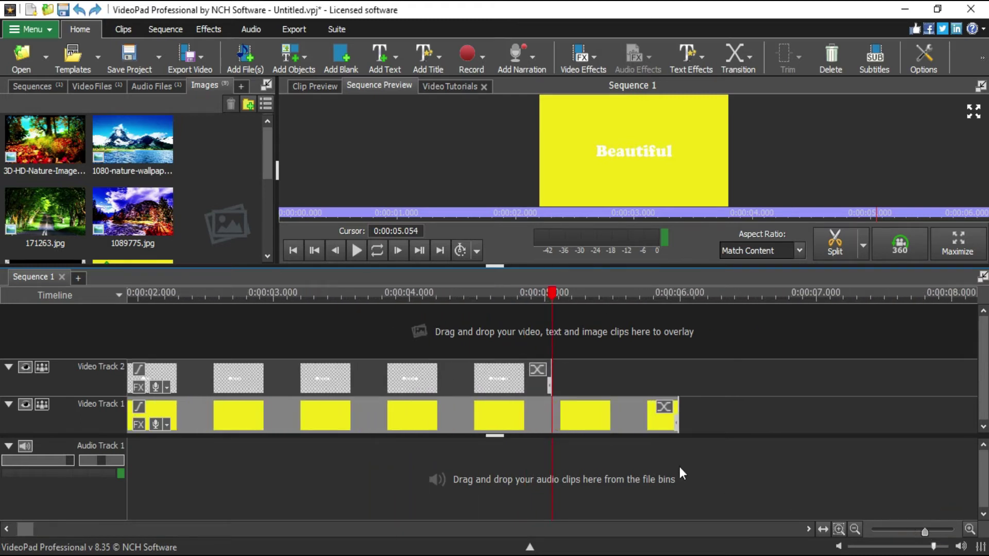
scroll(554, 443, "up", 2)
scroll(552, 446, "down", 1)
scroll(551, 449, "up", 1)
scroll(551, 449, "down", 1)
scroll(554, 449, "up", 1)
scroll(555, 449, "down", 1)
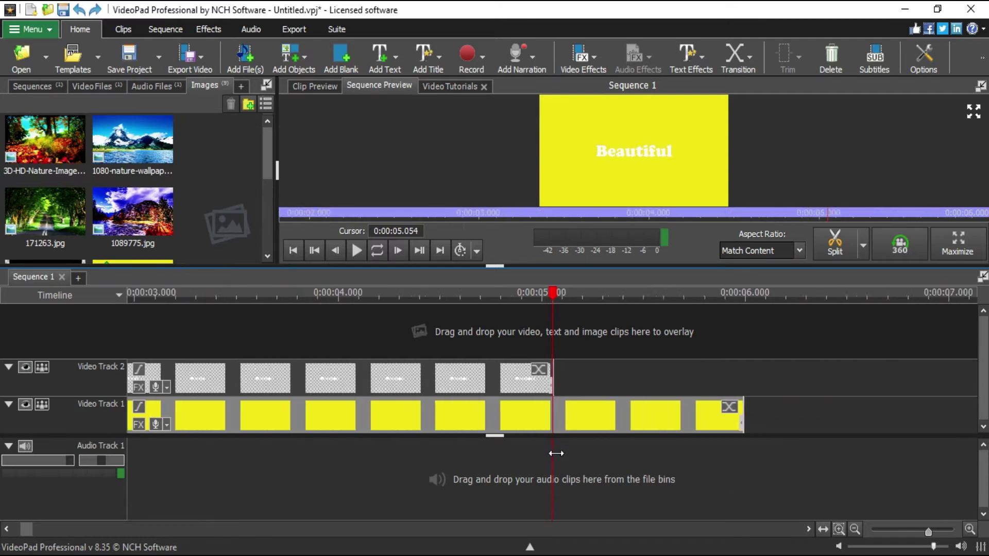
scroll(556, 453, "up", 1)
scroll(558, 453, "up", 1)
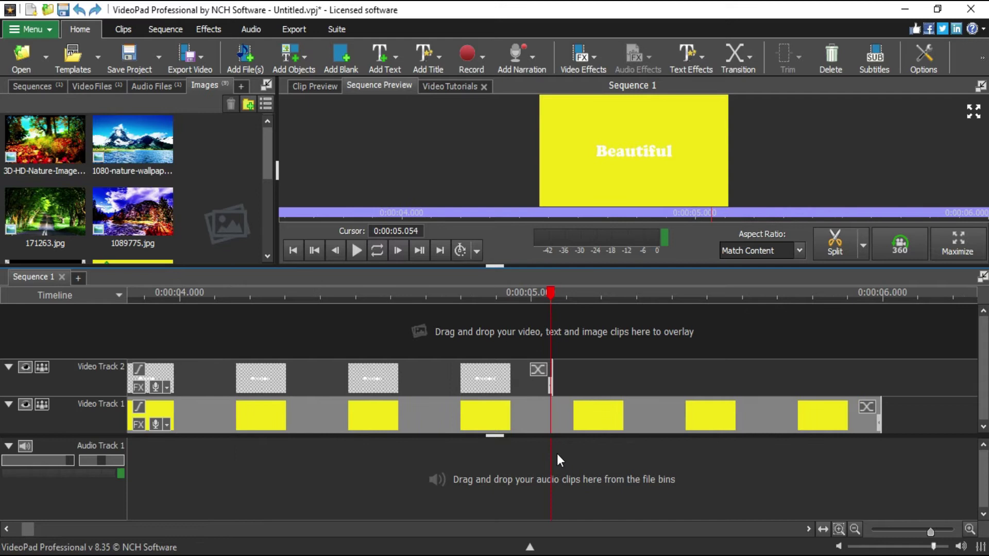
scroll(557, 453, "down", 1)
scroll(557, 453, "up", 2)
scroll(558, 453, "up", 1)
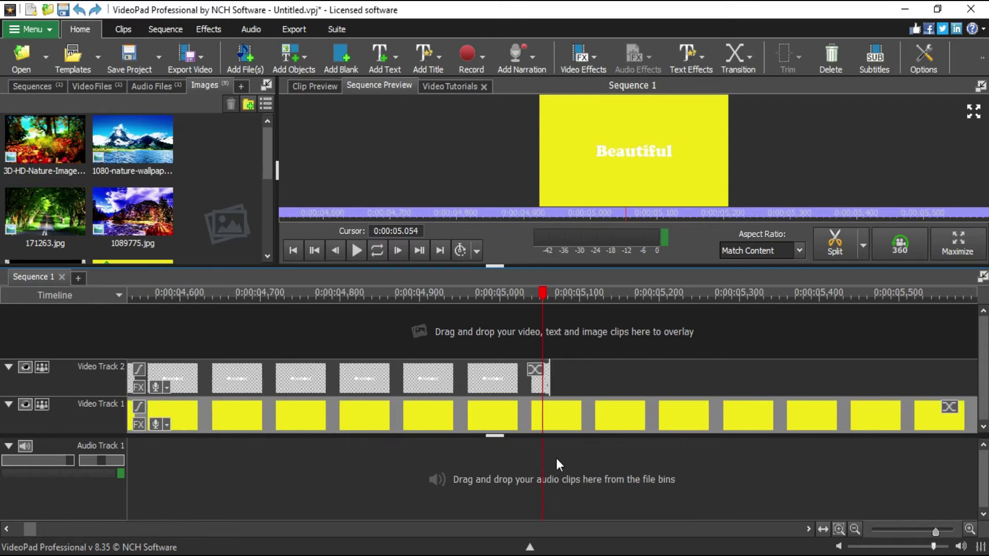
scroll(555, 456, "up", 2)
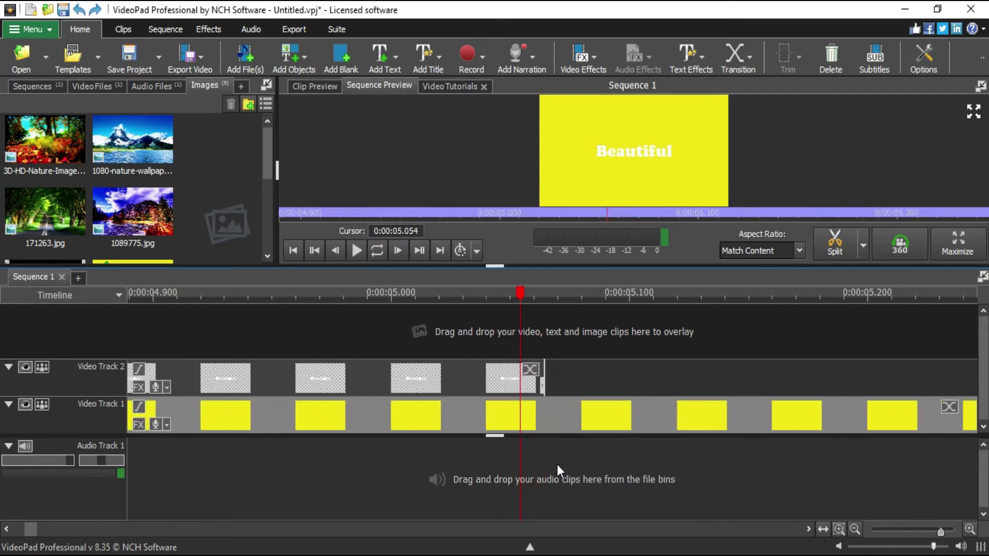
scroll(557, 465, "up", 2)
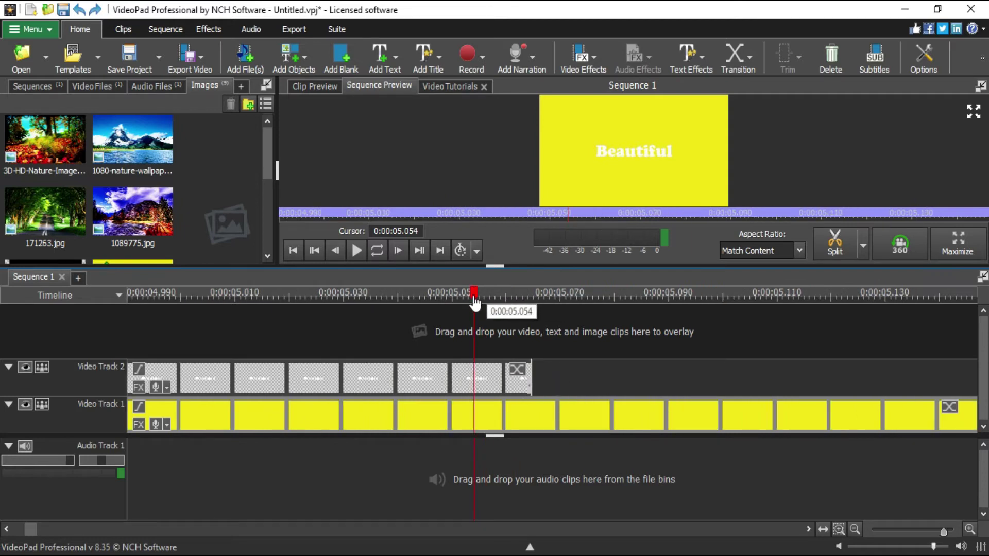
left_click_drag(473, 300, 534, 309)
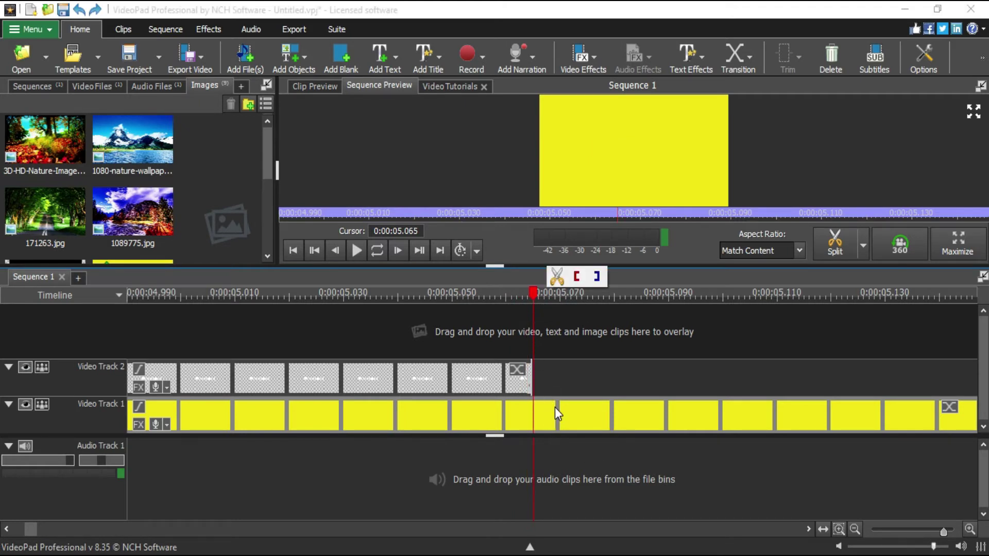
Try splitting the yellow clip at the playhead and shifting its second piece away, and undo both changes.
left_click(556, 279)
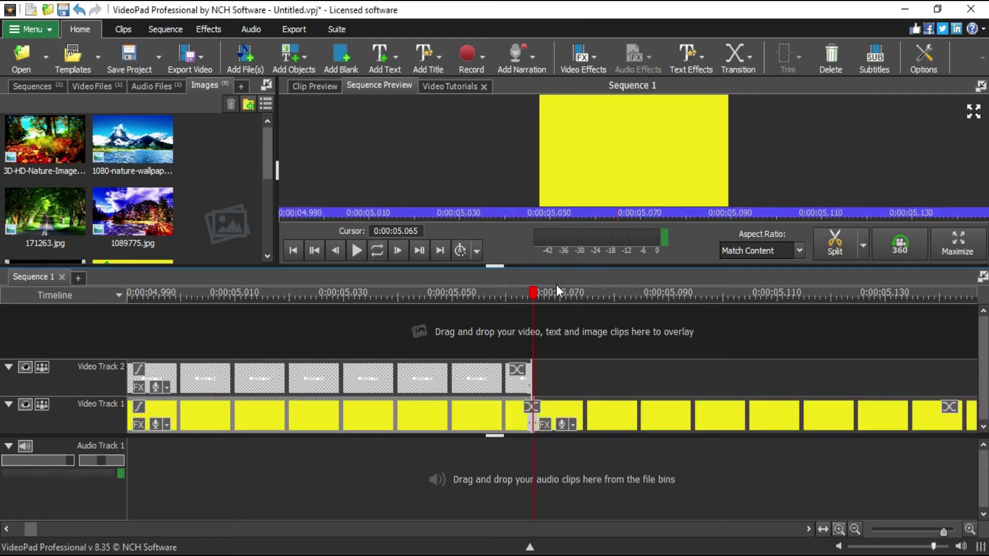
left_click_drag(572, 412, 600, 416)
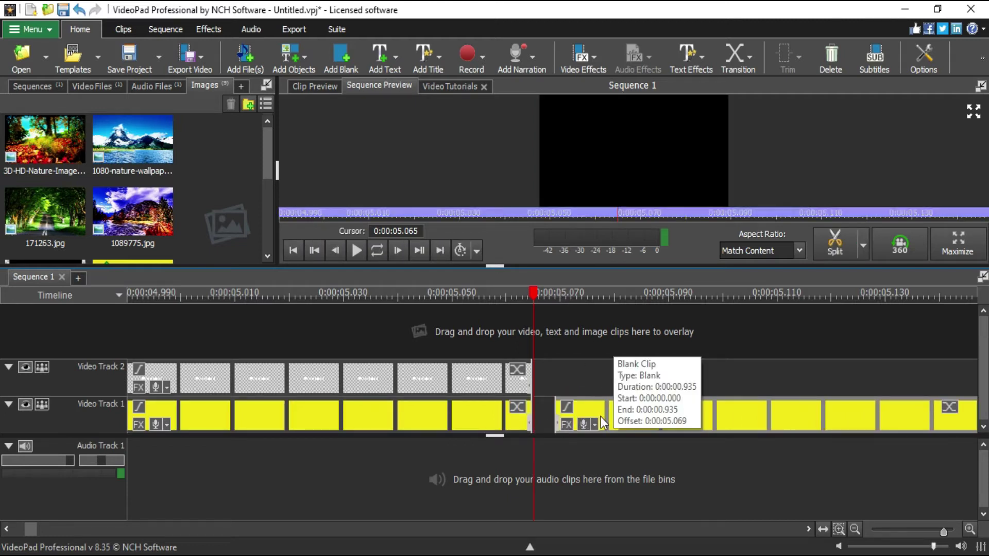
key("ctrl+z")
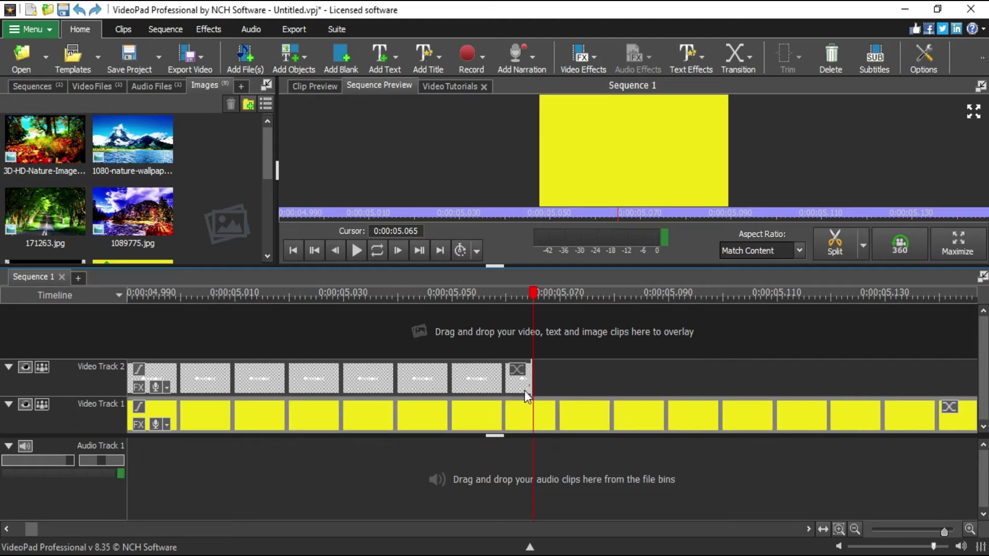
Split the yellow clip on Video Track 1 at 5.065 seconds, where the title ends.
mouse_move(534, 300)
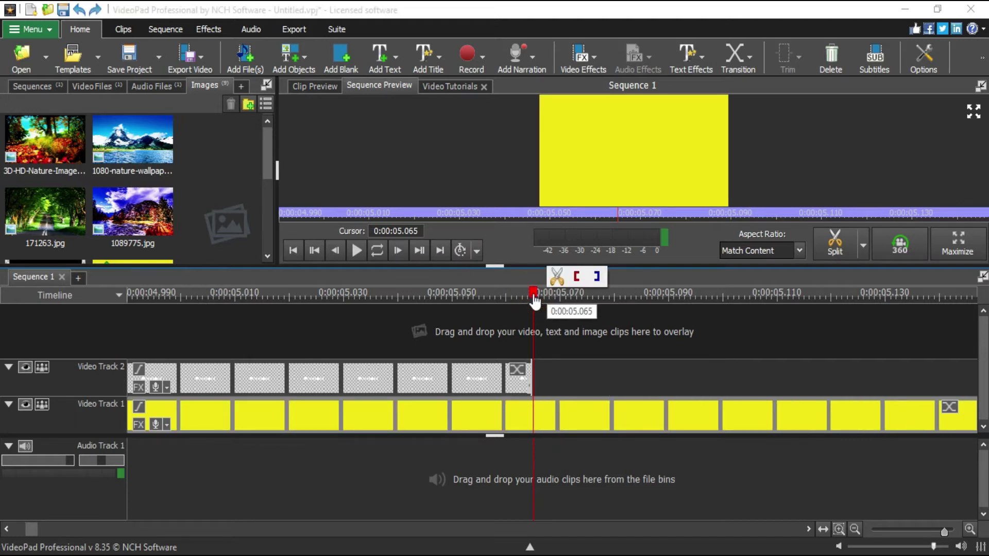
left_click(557, 277)
scroll(594, 400, "down", 1)
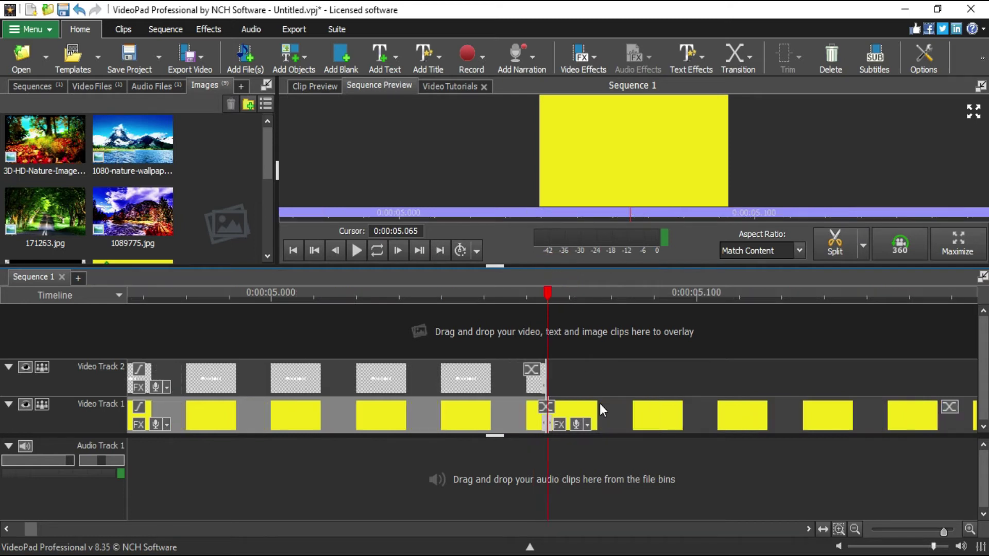
scroll(651, 428, "down", 3)
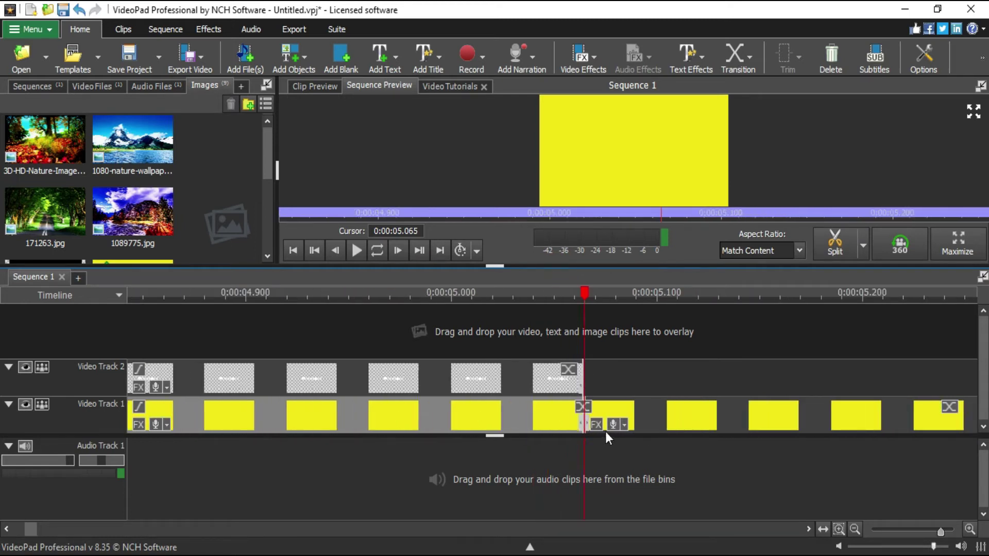
Move the leftover yellow piece away from the title's end and delete it from Video Track 1.
left_click_drag(678, 421, 740, 415)
right_click(740, 415)
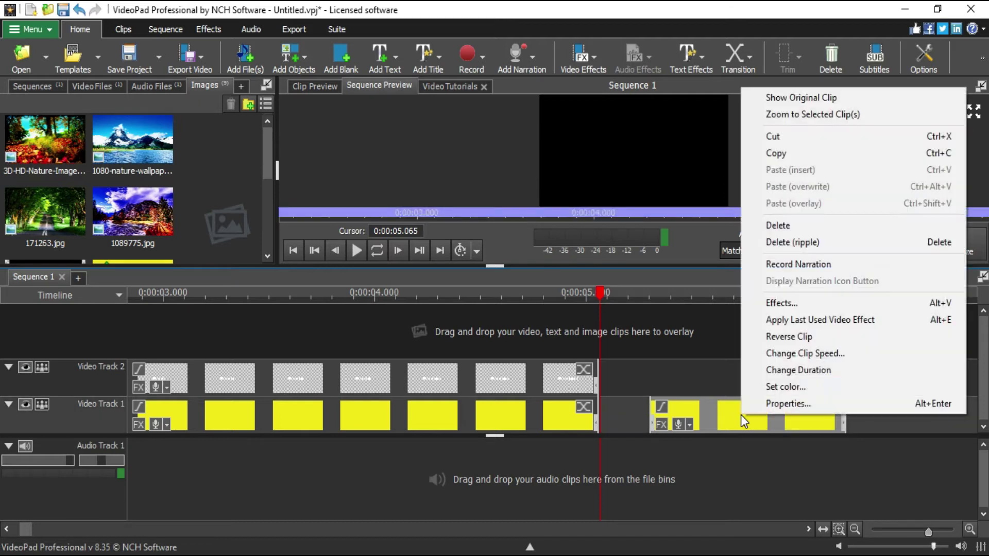
left_click(785, 225)
left_click_drag(599, 298, 74, 380)
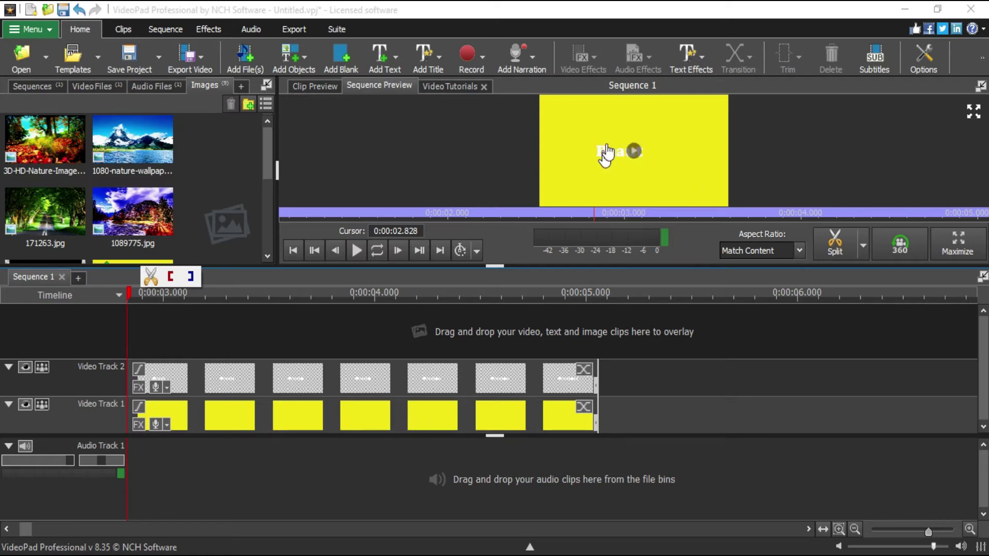
Change the text color of the typewriter title "Beautiful" to black, hex 000000.
double_click(259, 382)
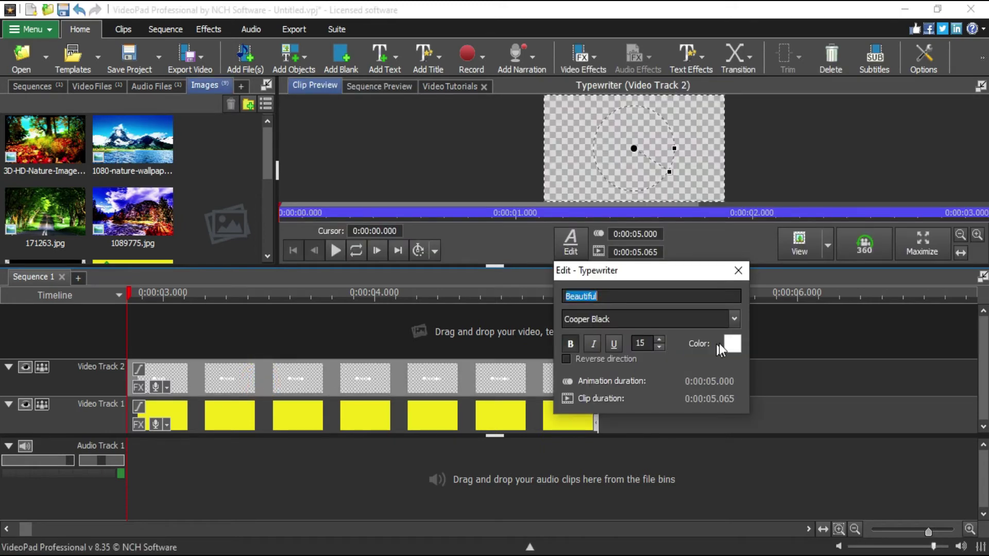
left_click(732, 345)
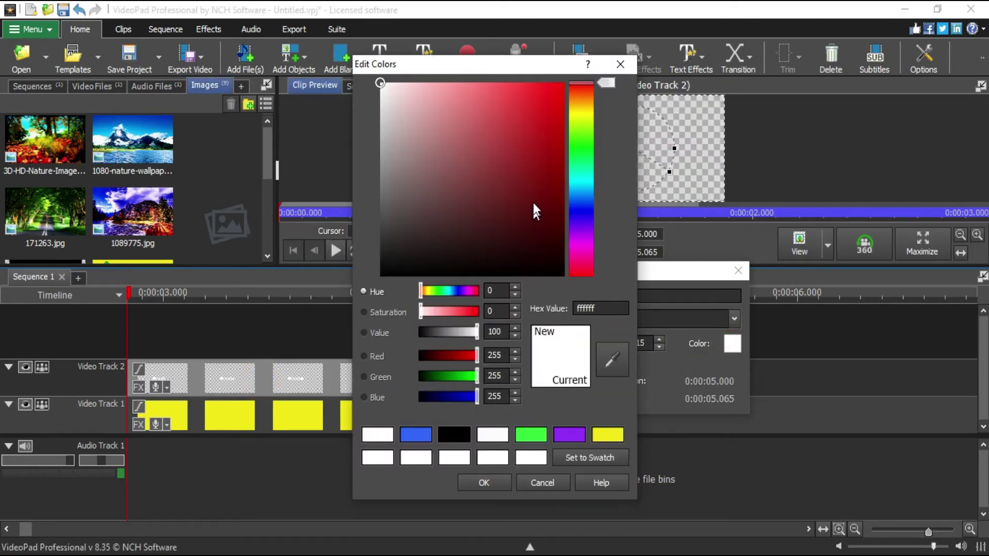
left_click_drag(424, 265, 379, 276)
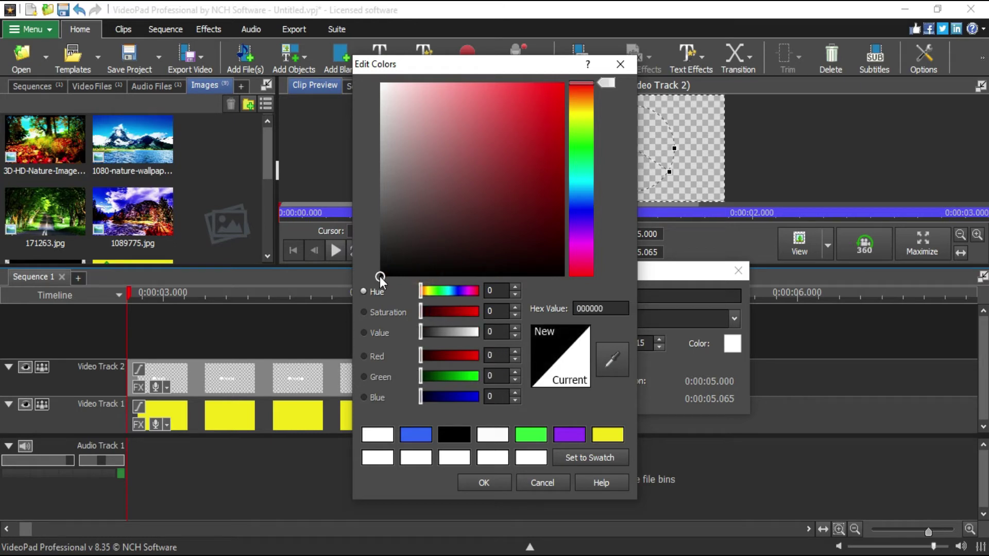
left_click(491, 484)
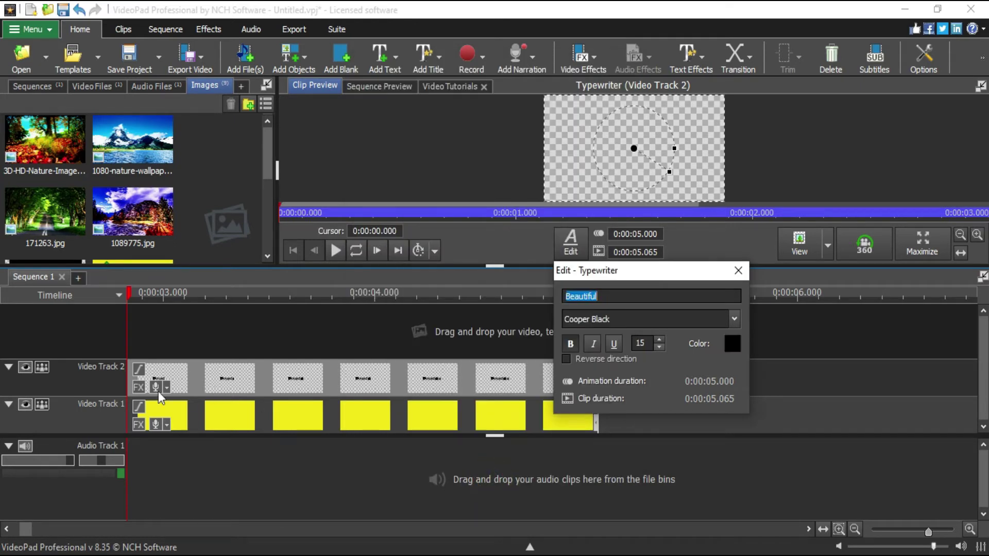
Preview the recolored title clip, and play the sequence with the title over the yellow background from near its start.
left_click(336, 252)
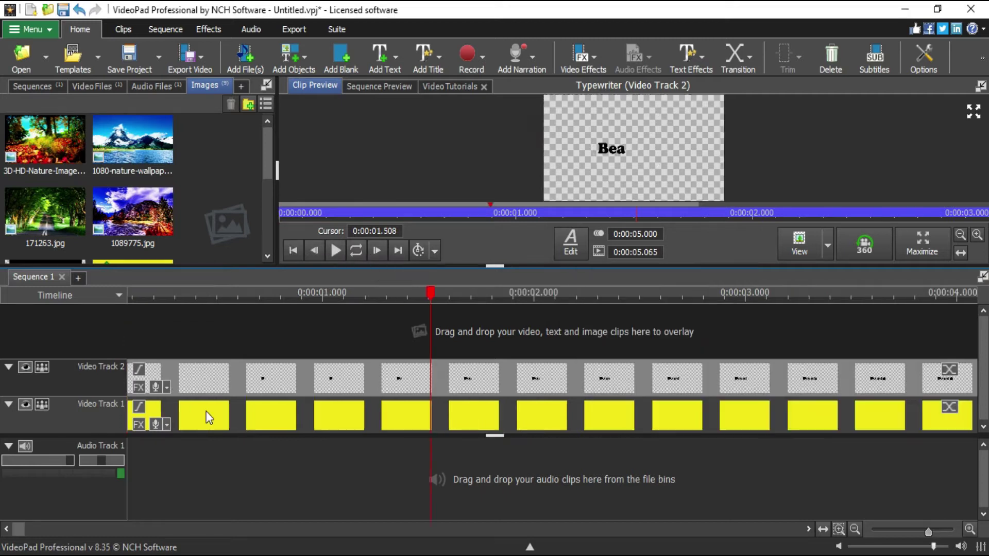
left_click(206, 411)
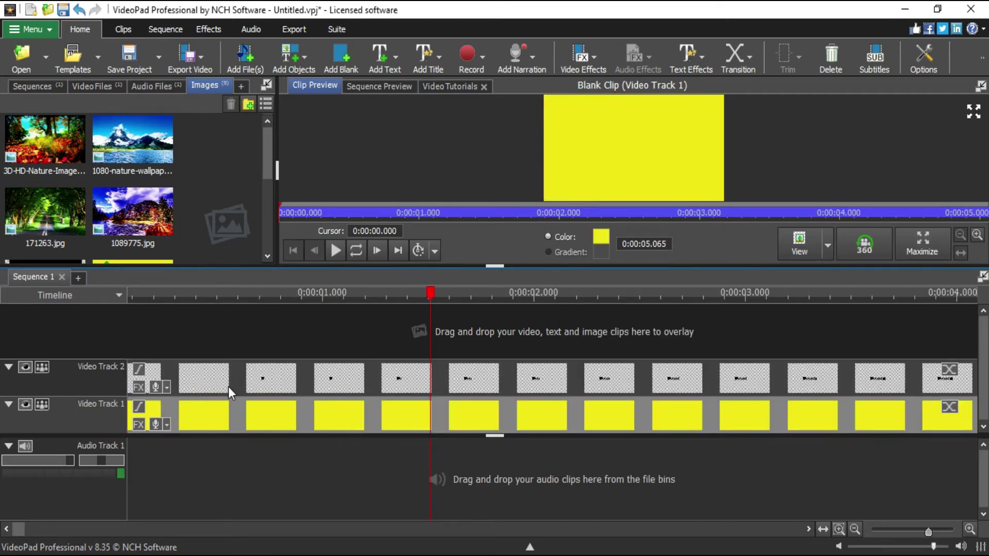
left_click(228, 387)
left_click(189, 292)
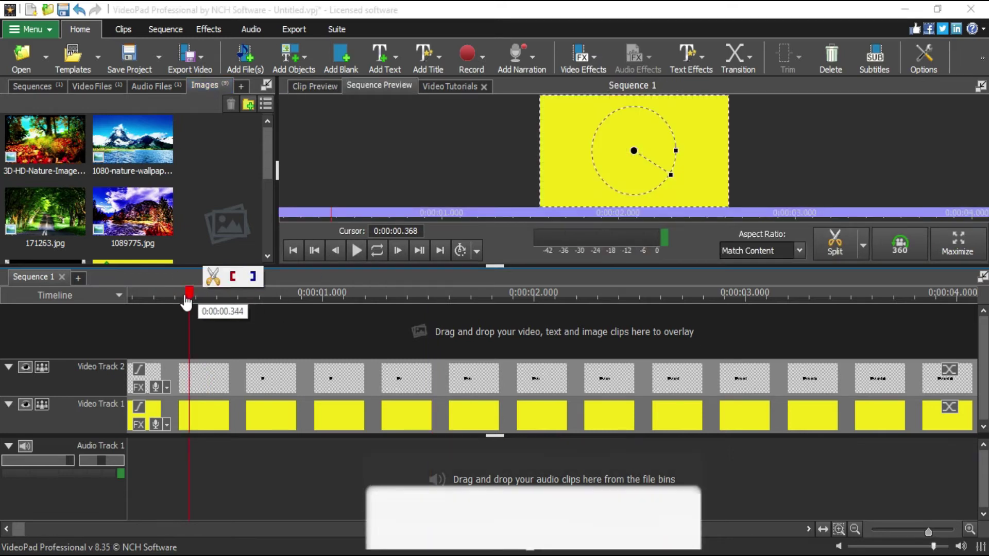
left_click(163, 298)
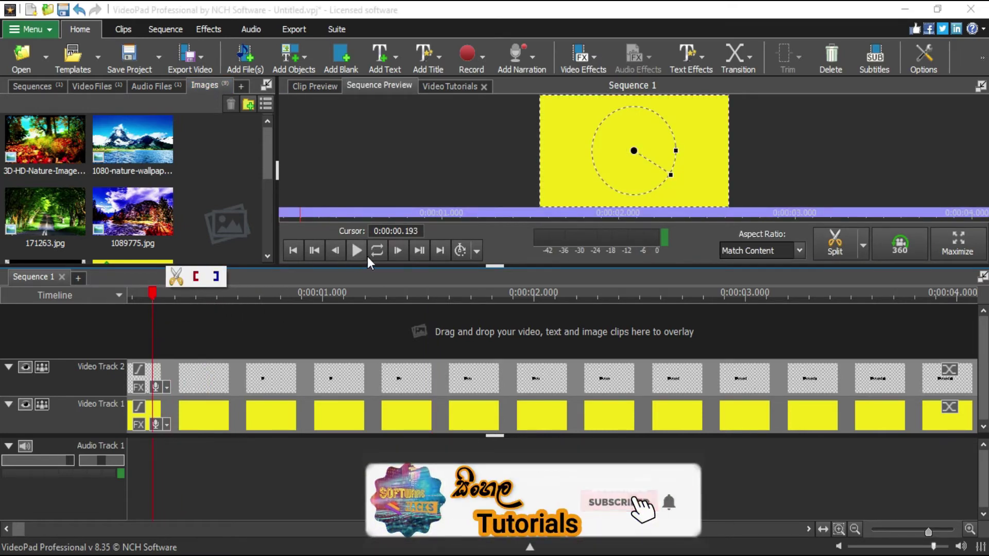
left_click(356, 250)
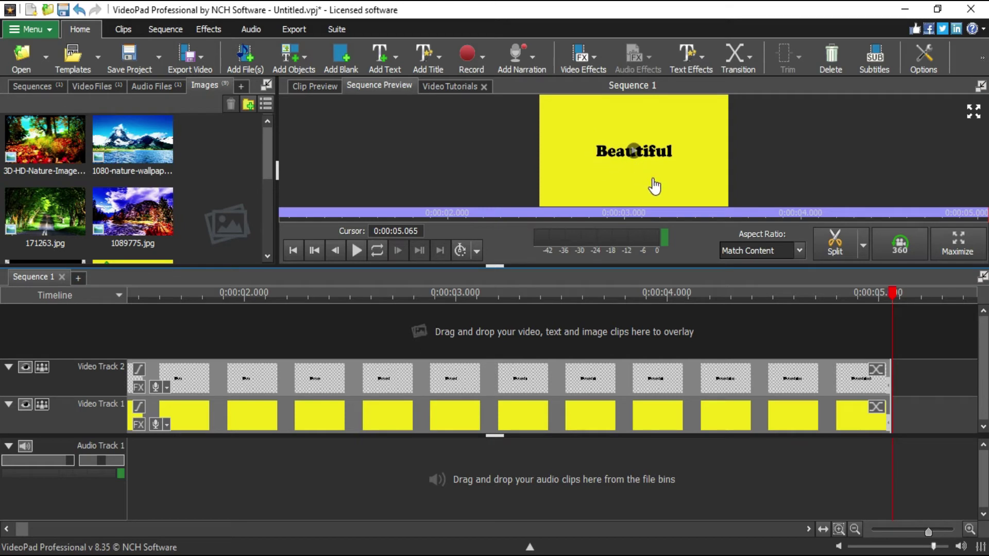
Shrink the "Beautiful" title in the sequence preview and move it up to about 2.90% horizontal and -64.66% vertical offset.
left_click(359, 379)
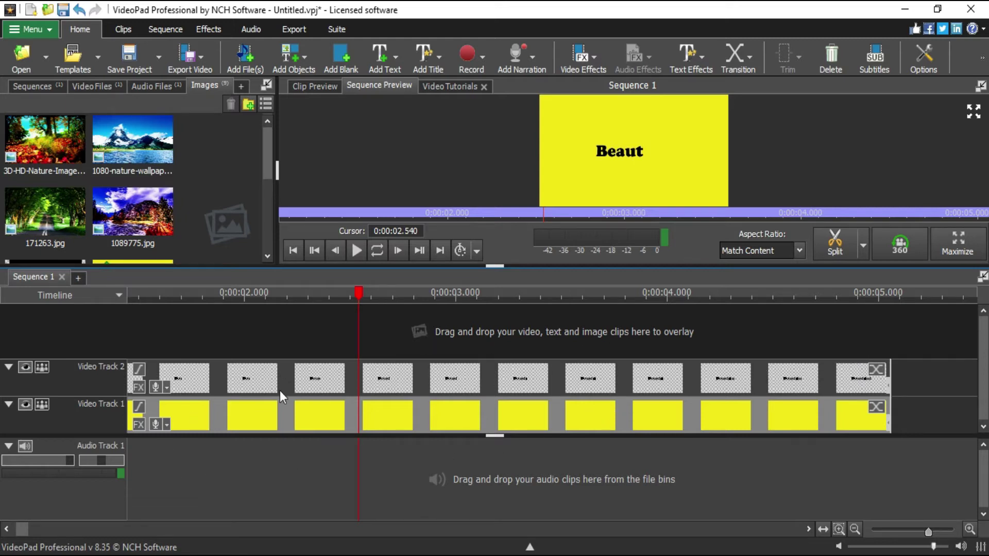
left_click(256, 379)
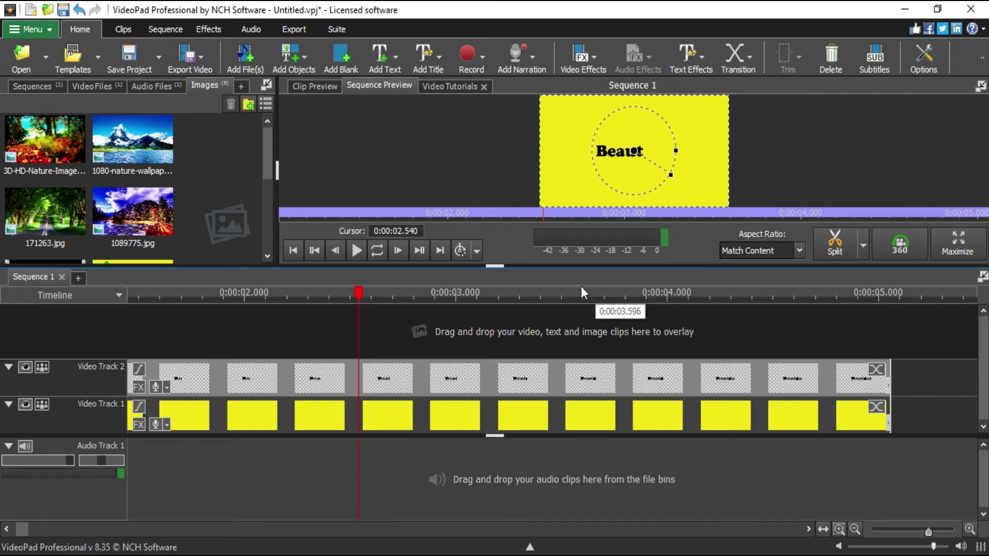
left_click_drag(581, 266, 593, 332)
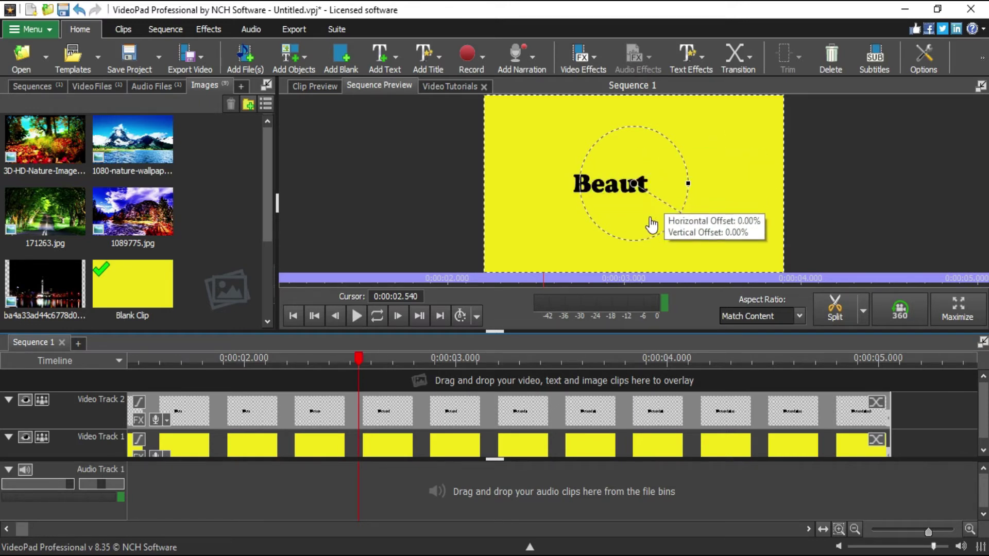
left_click_drag(689, 219, 678, 218)
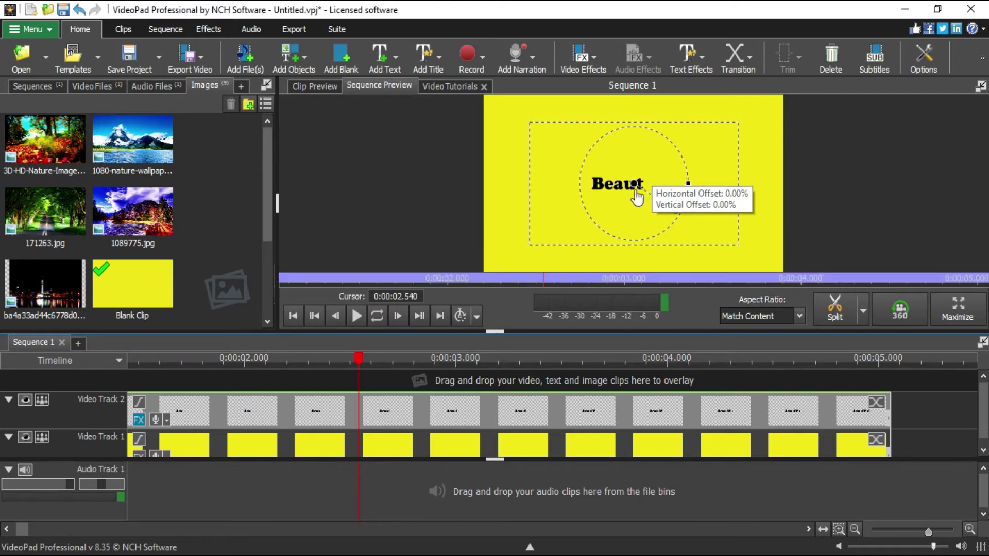
left_click(621, 187)
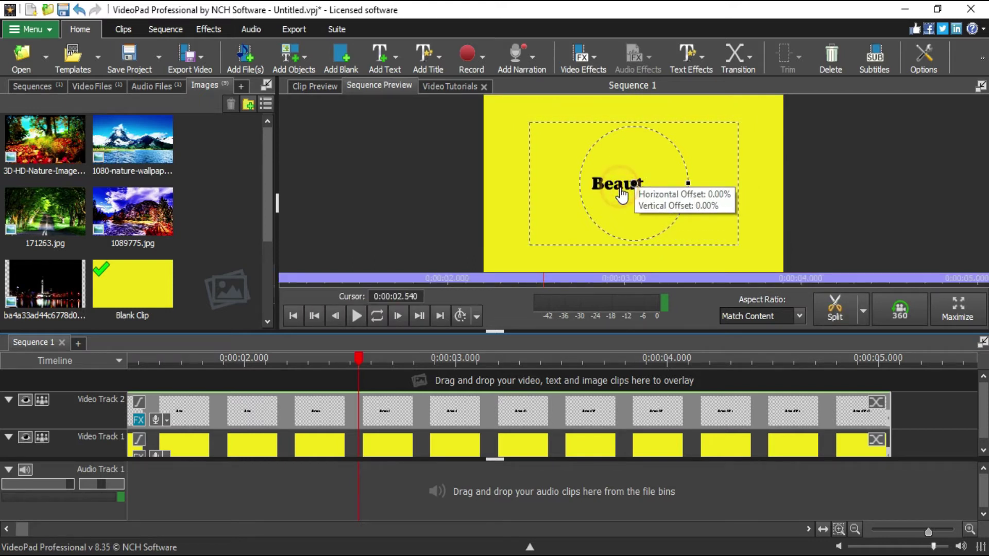
left_click_drag(621, 191, 626, 138)
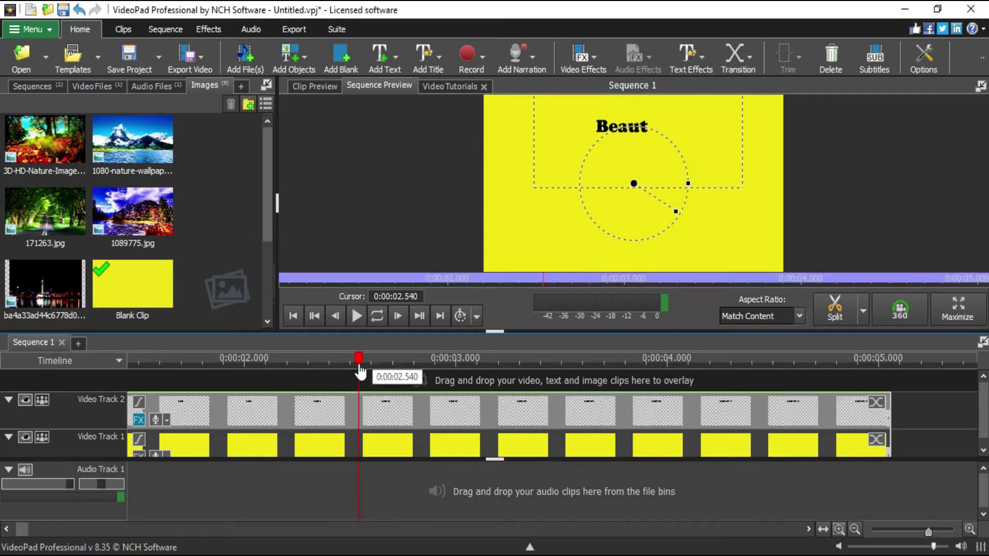
Rewind the sequence to about 1.77 seconds and play back the repositioned title.
left_click_drag(359, 364, 196, 360)
left_click(253, 445)
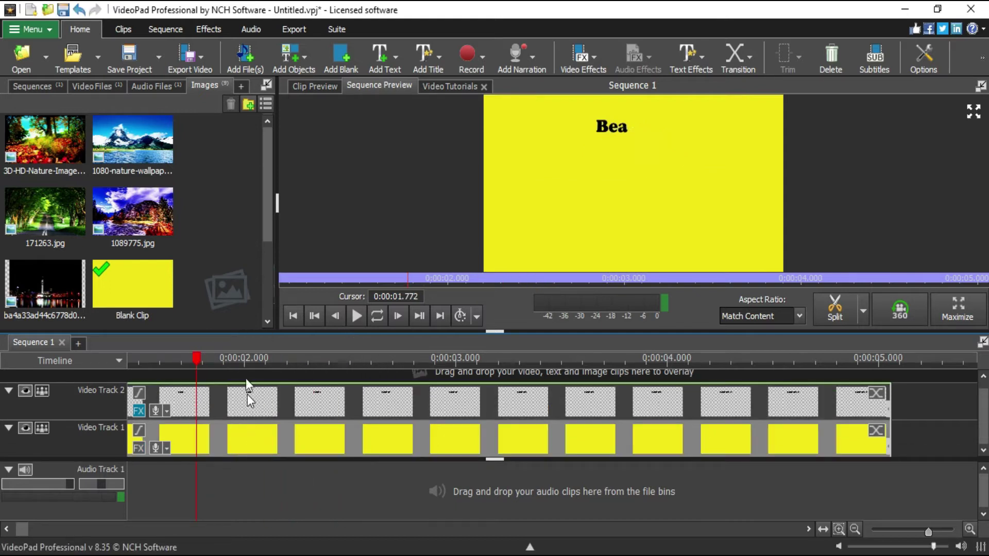
left_click(357, 316)
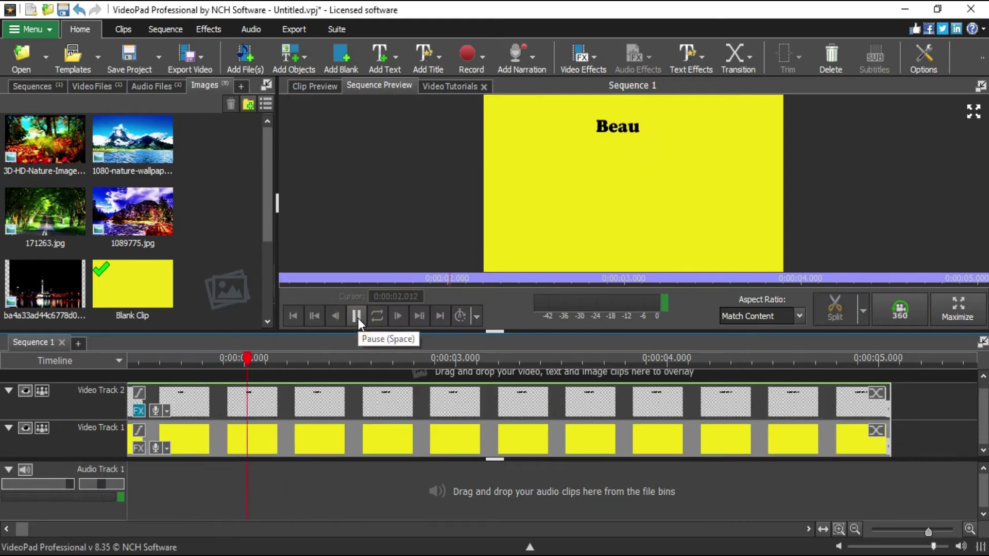
left_click(157, 361)
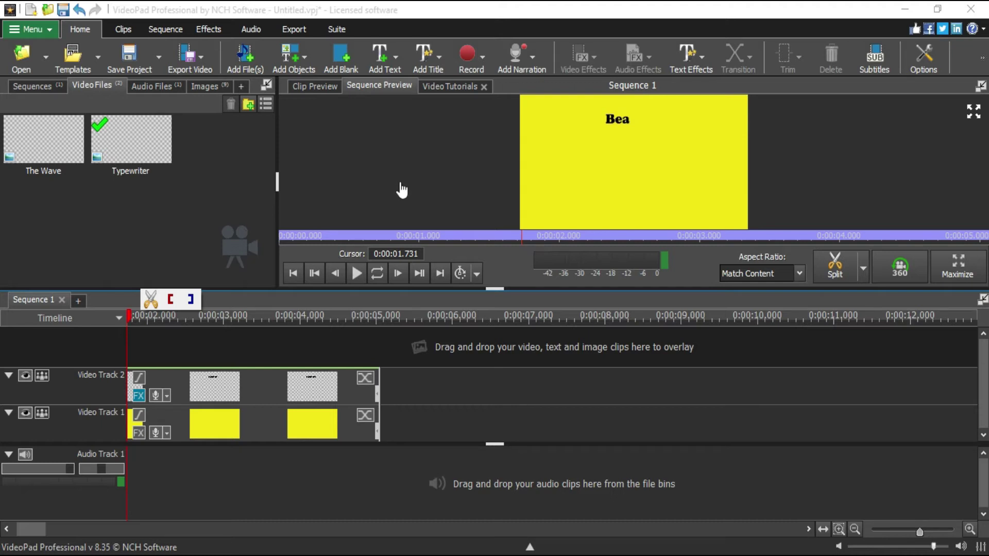
Add The Wave animated title on a new track above the other clips and set its text to "Nature".
left_click(429, 61)
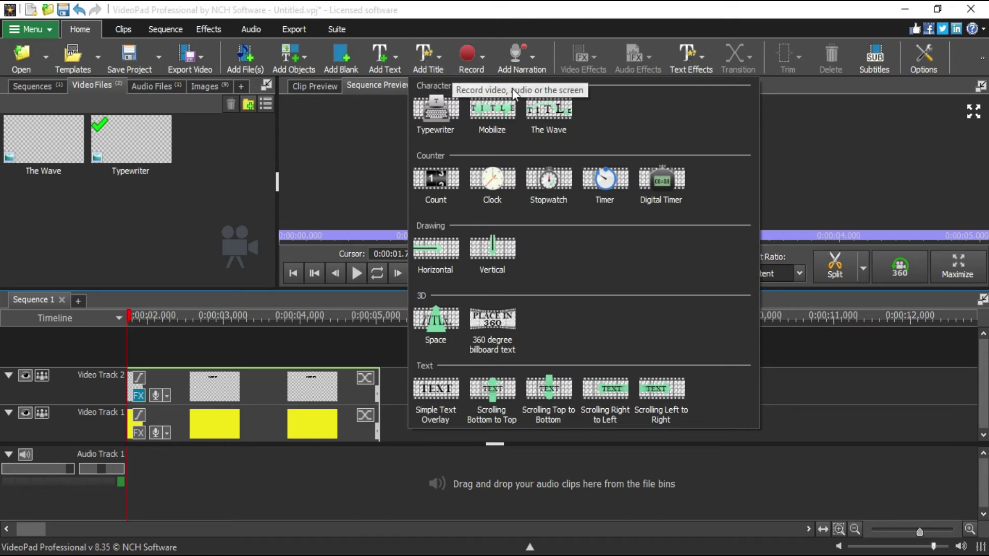
left_click(554, 117)
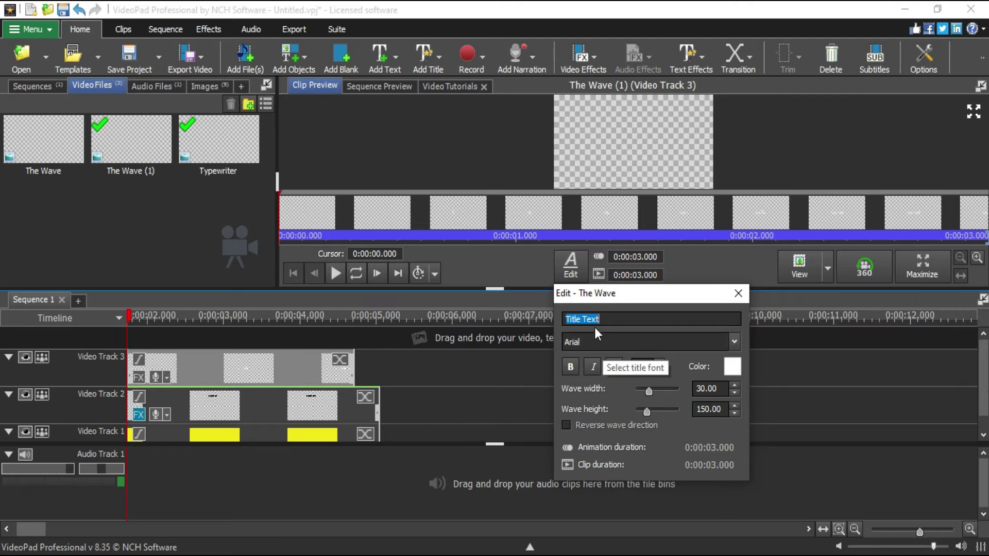
triple_click(628, 318)
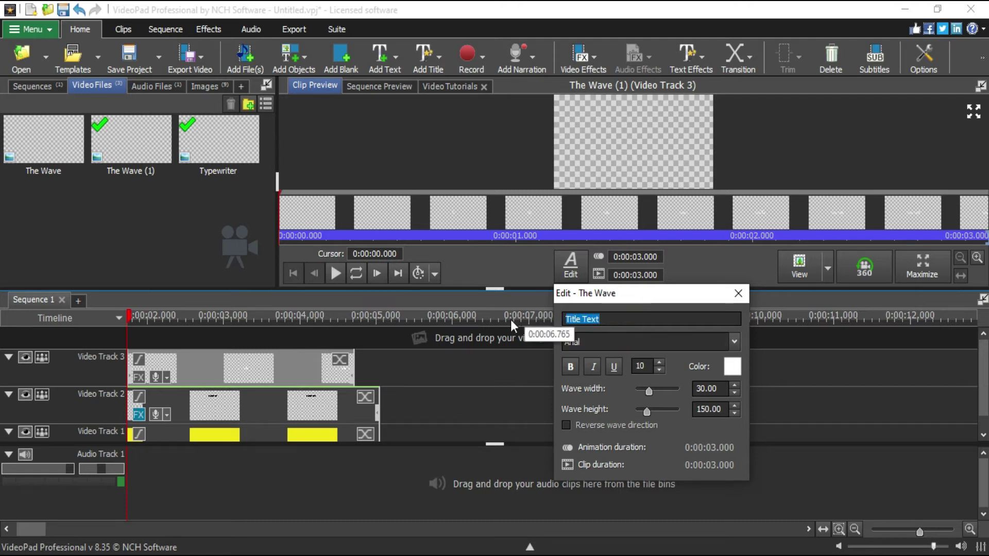
type("Nature")
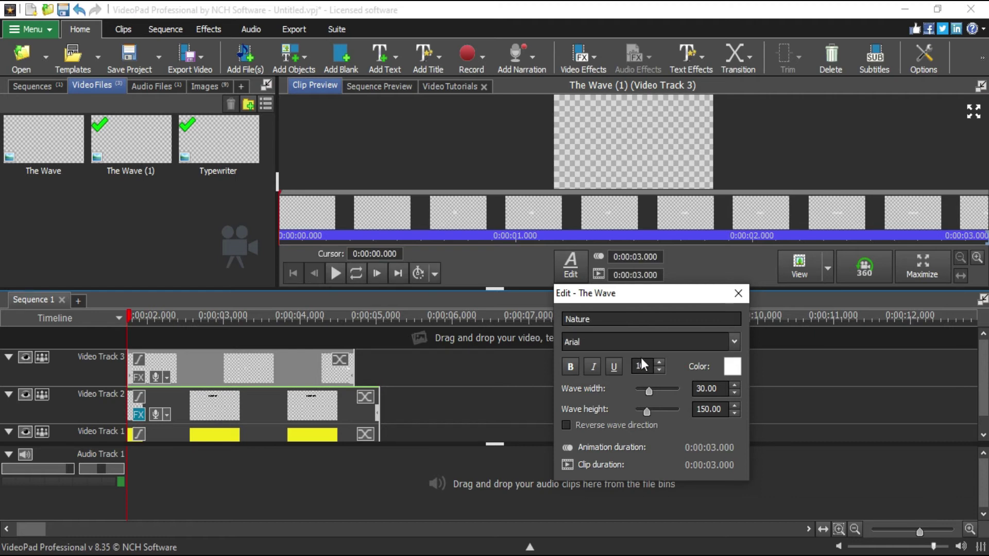
Set the "Nature" title's font to Bahnschrift SemiBold and increase its font size slightly.
left_click(634, 342)
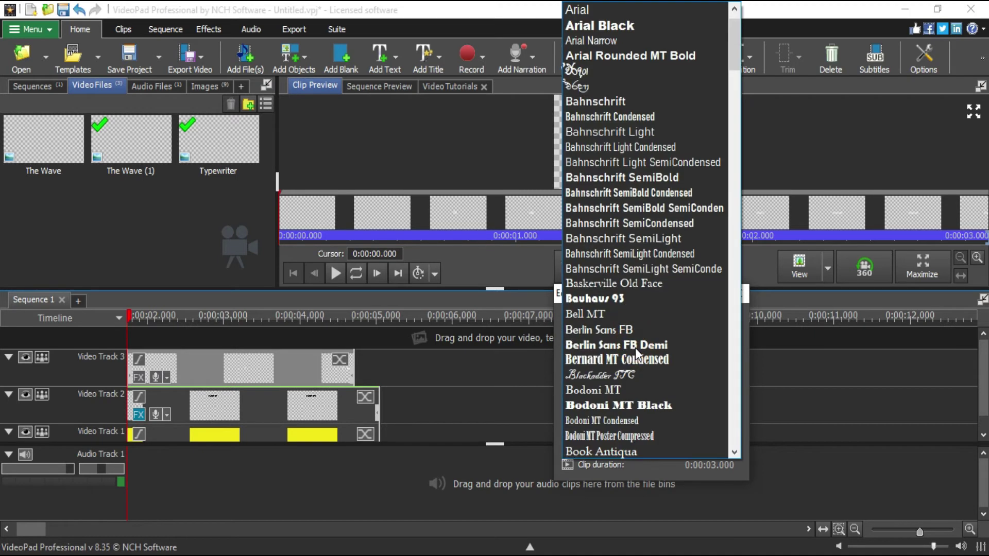
left_click(632, 178)
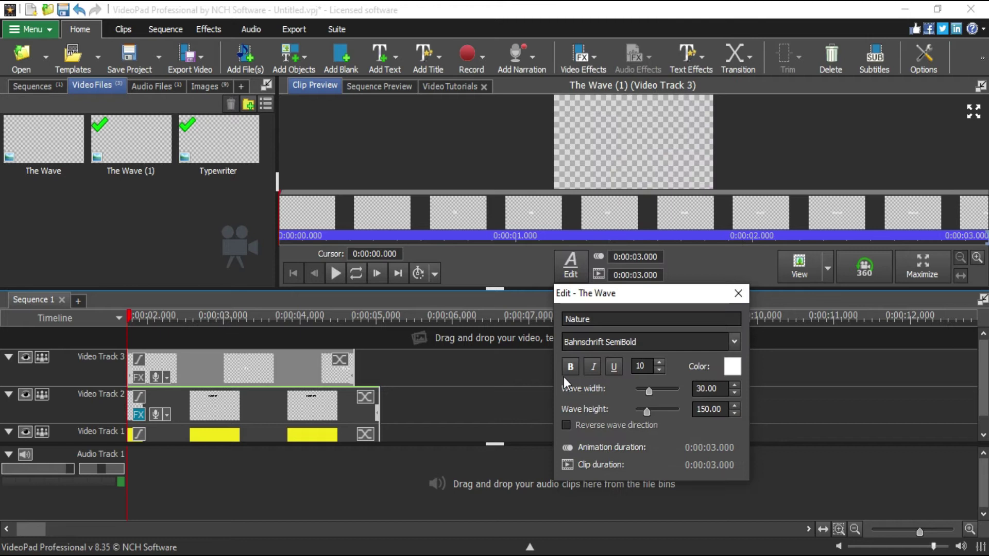
left_click(659, 363)
left_click(659, 362)
left_click(737, 294)
Move the "Nature" title on Video Track 3 to the sequence's start and extend its end to match the clips below.
mouse_move(265, 357)
left_mouse_down()
mouse_move(356, 357)
mouse_move(317, 349)
mouse_move(250, 355)
left_mouse_up()
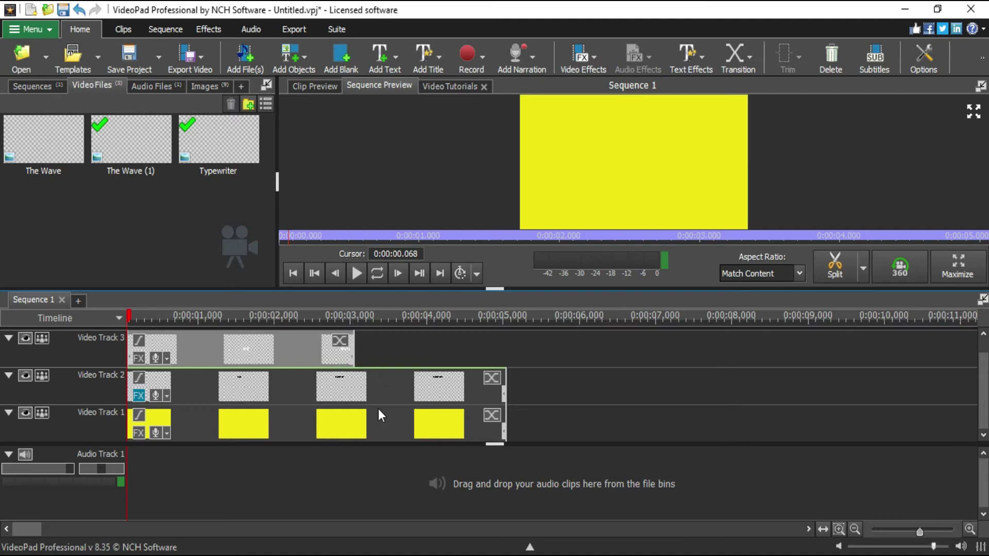
left_click(425, 389)
left_click(412, 430)
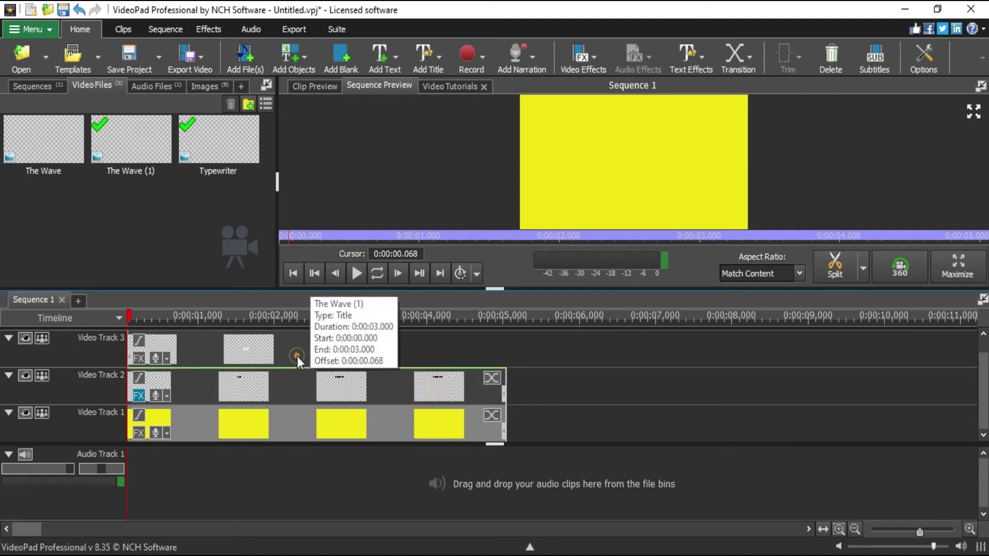
left_click(298, 356)
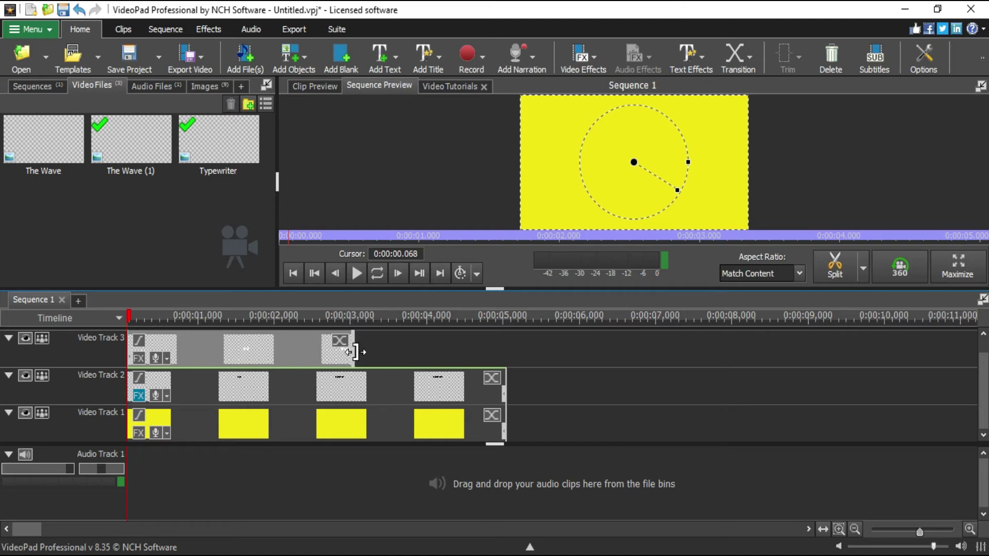
left_click_drag(355, 351, 505, 355)
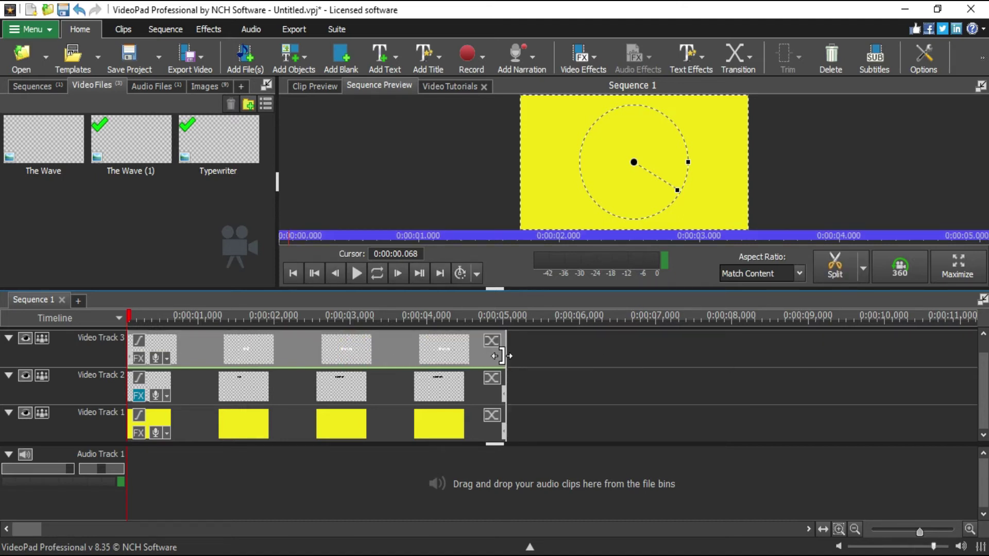
Select the clips on all three video tracks and play the sequence with both titles.
left_click(243, 387)
left_click(237, 417)
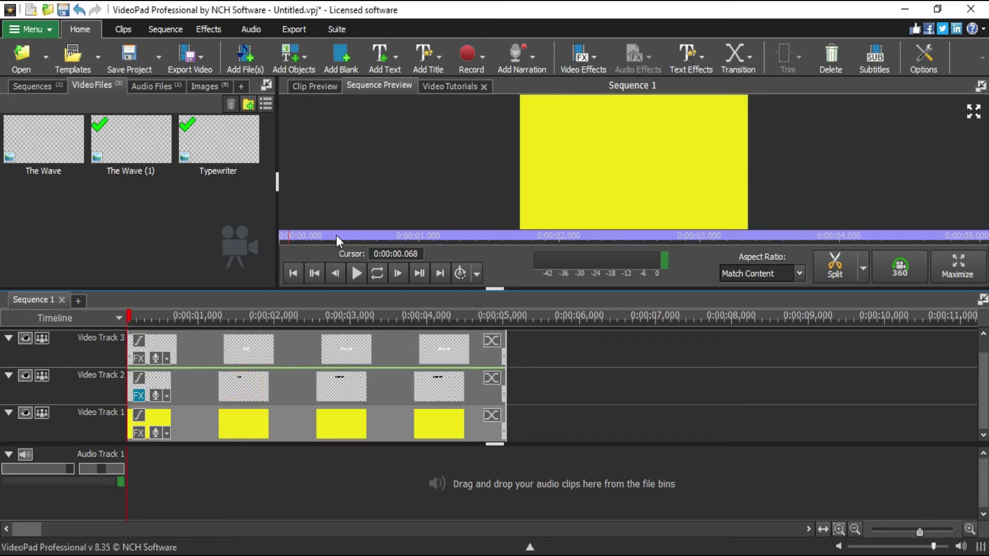
left_click(358, 276)
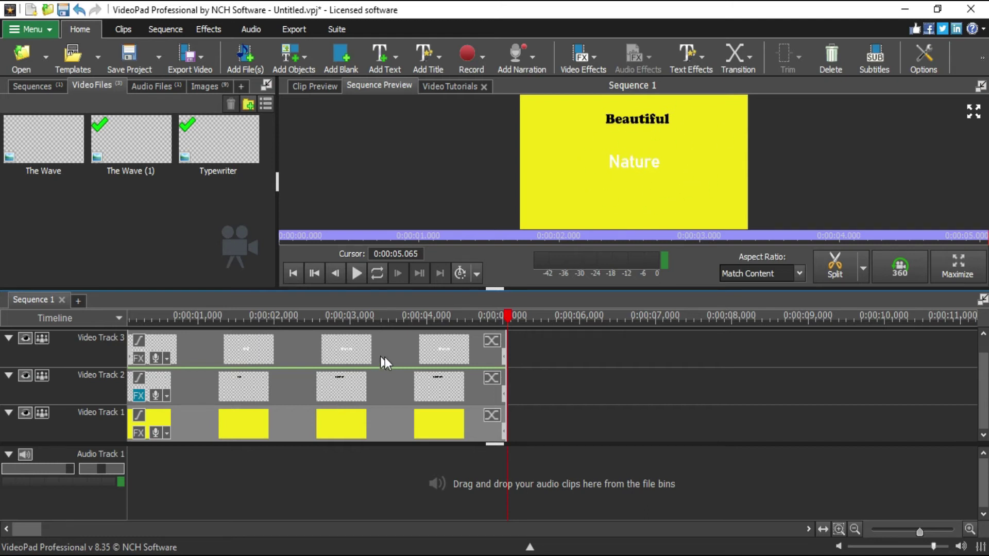
Place the playhead at 2.946 seconds and enlarge the "Beautiful" title on Video Track 2 in the sequence preview.
left_click(342, 419)
left_click(344, 453)
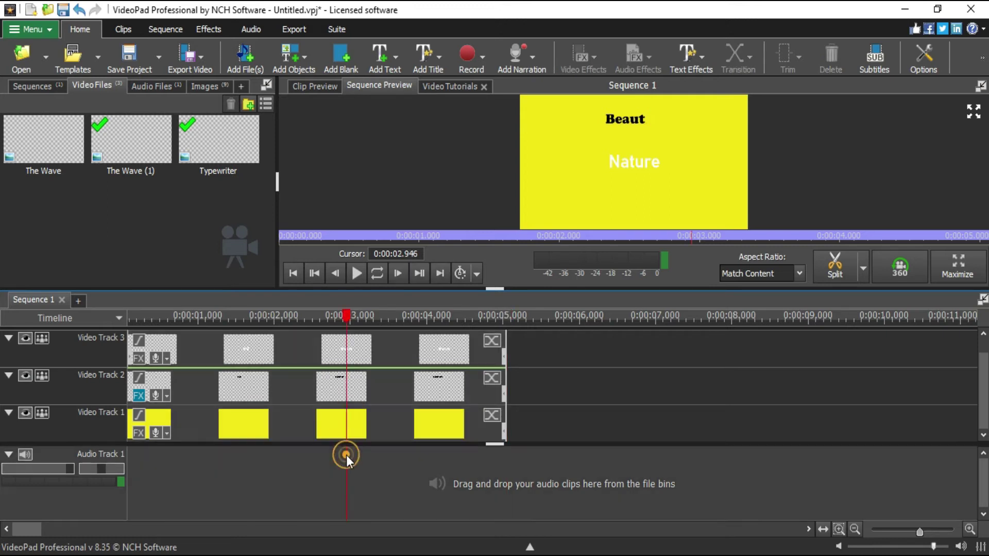
left_click(316, 391)
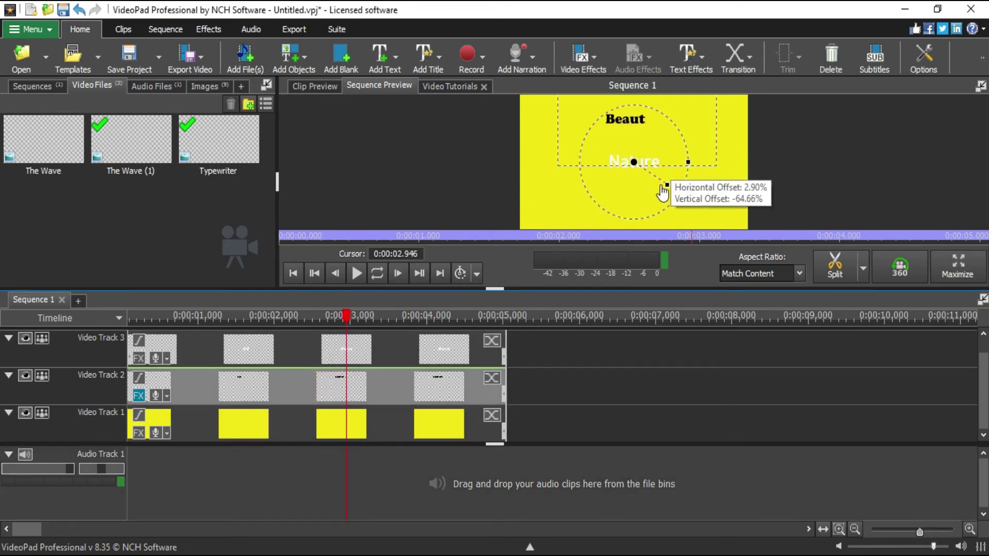
left_click_drag(668, 190, 724, 209)
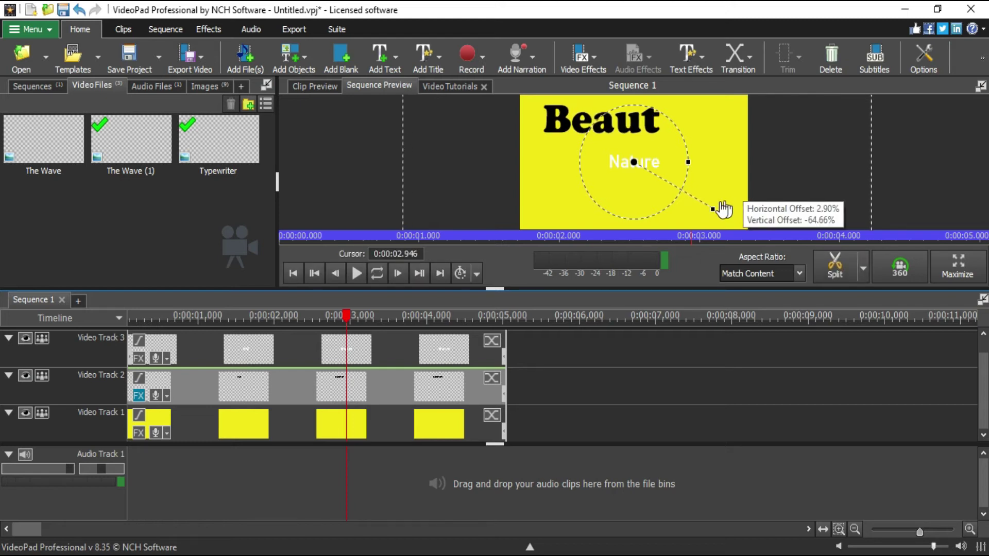
Enlarge the "Nature" title and move it toward the frame's lower right, and shift the "Beautiful" title slightly down and left above it.
left_click(376, 351)
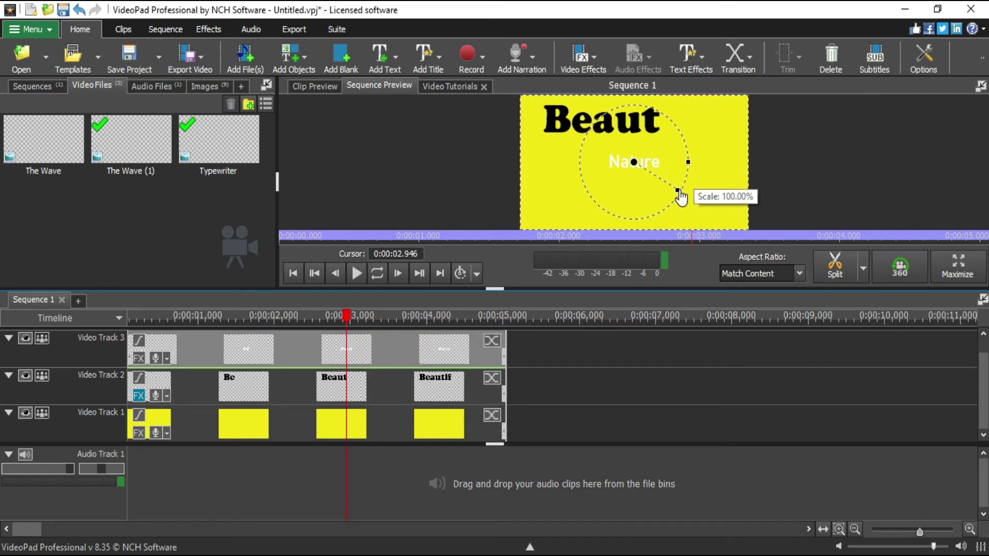
left_click_drag(680, 195, 737, 217)
left_click_drag(662, 178, 696, 185)
left_click(308, 390)
left_click_drag(612, 124, 571, 141)
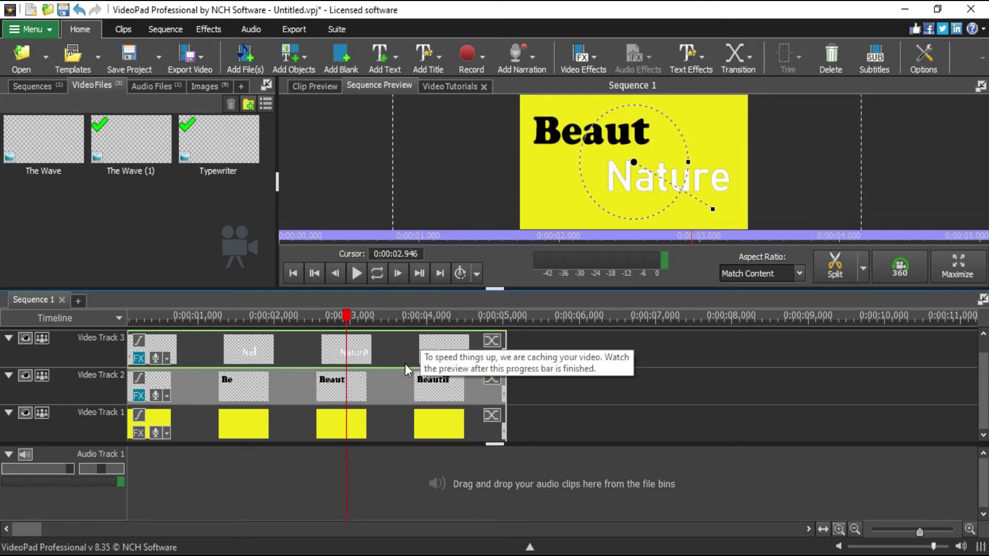
Set the "Nature" title's text color on Video Track 3 to dark blue with hex value 230fba.
left_click(398, 354)
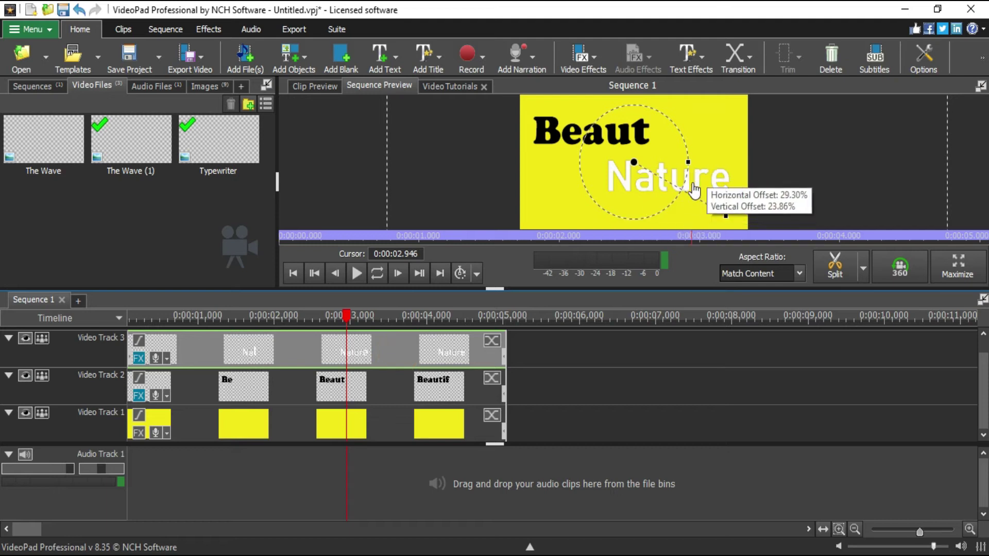
double_click(378, 366)
double_click(371, 351)
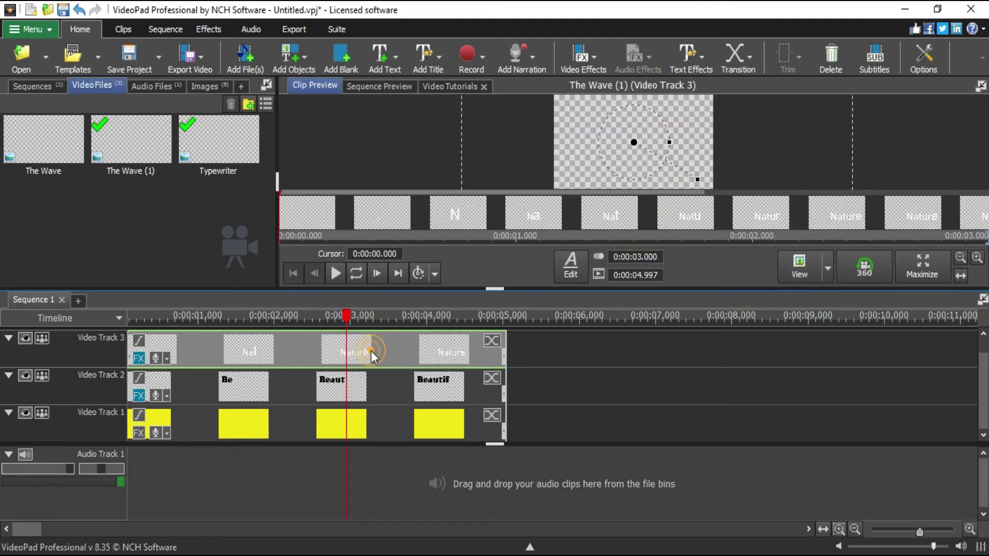
left_click(730, 367)
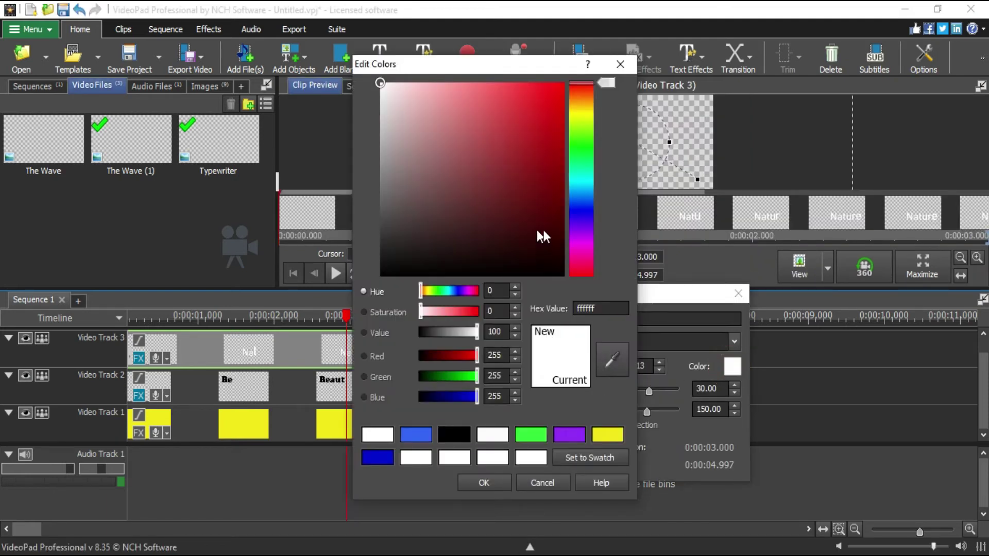
left_click(581, 214)
left_click(551, 135)
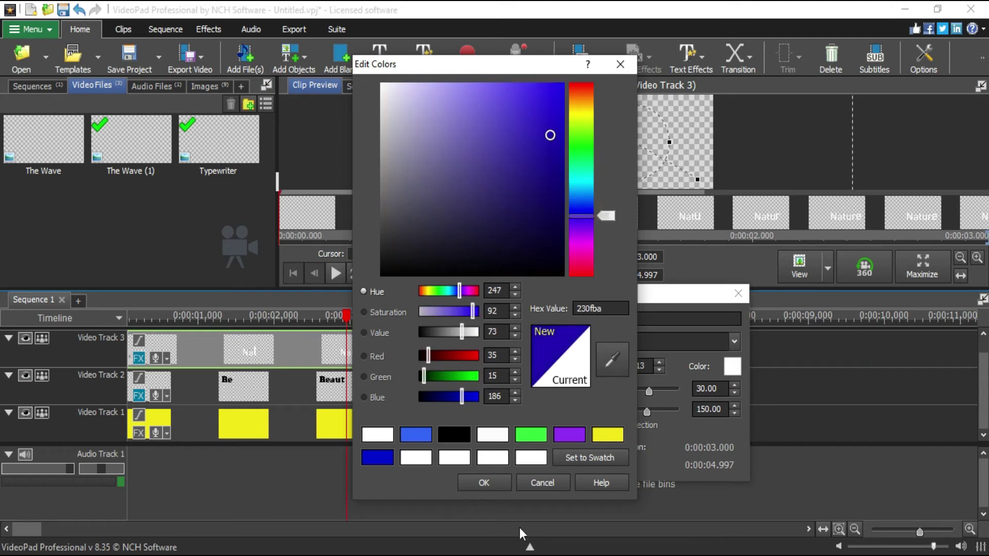
left_click(493, 483)
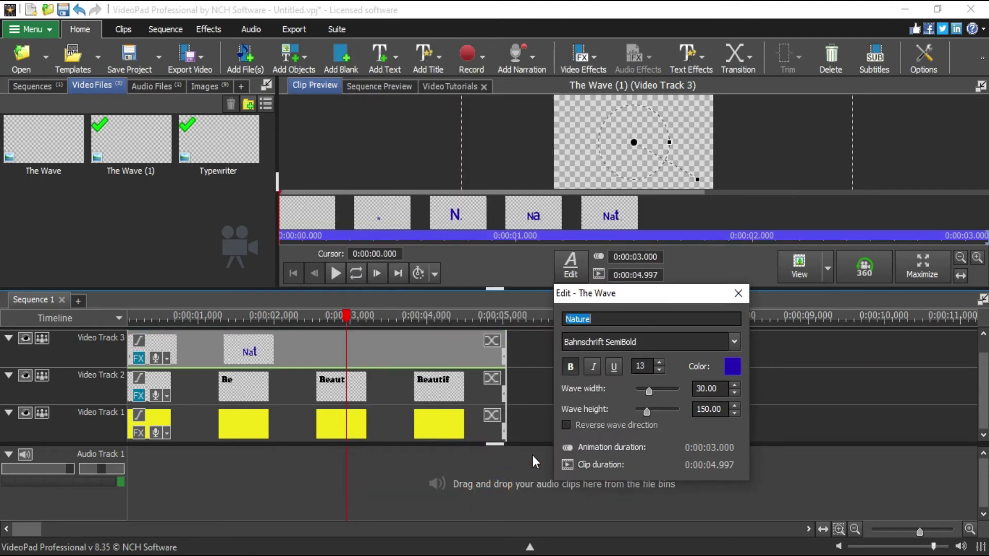
left_click(738, 293)
Play the title sequence twice from near its start to check both animated titles over the yellow background.
left_click(129, 318)
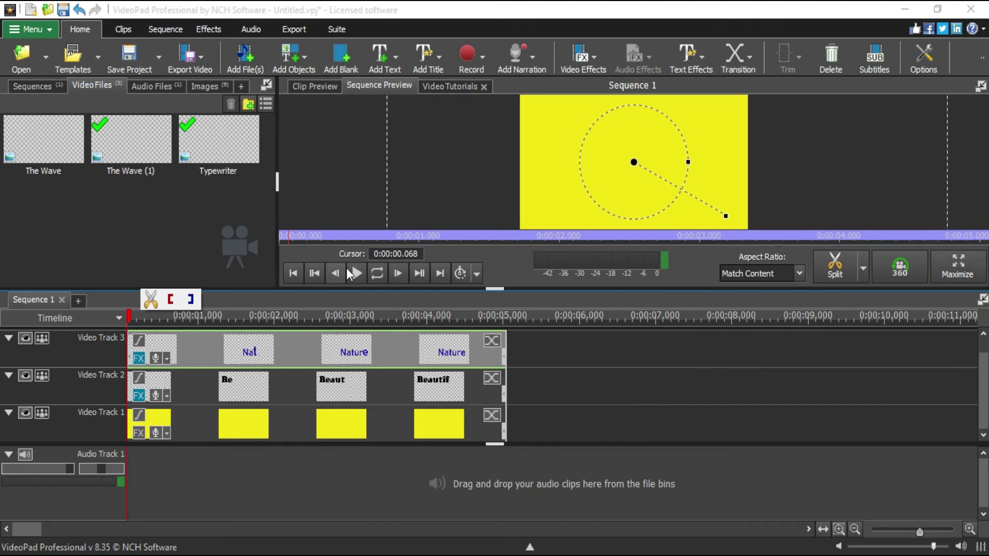
left_click(353, 273)
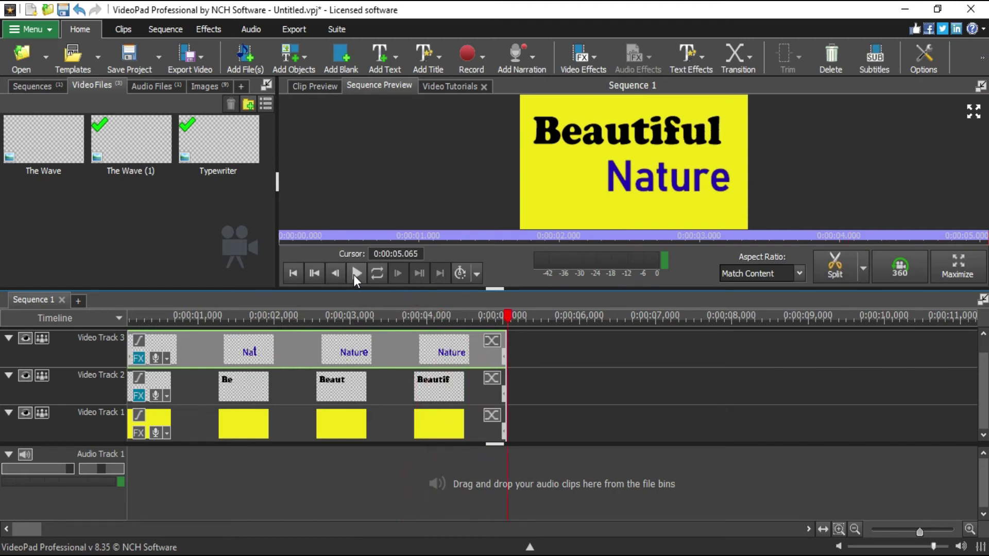
left_click(133, 315)
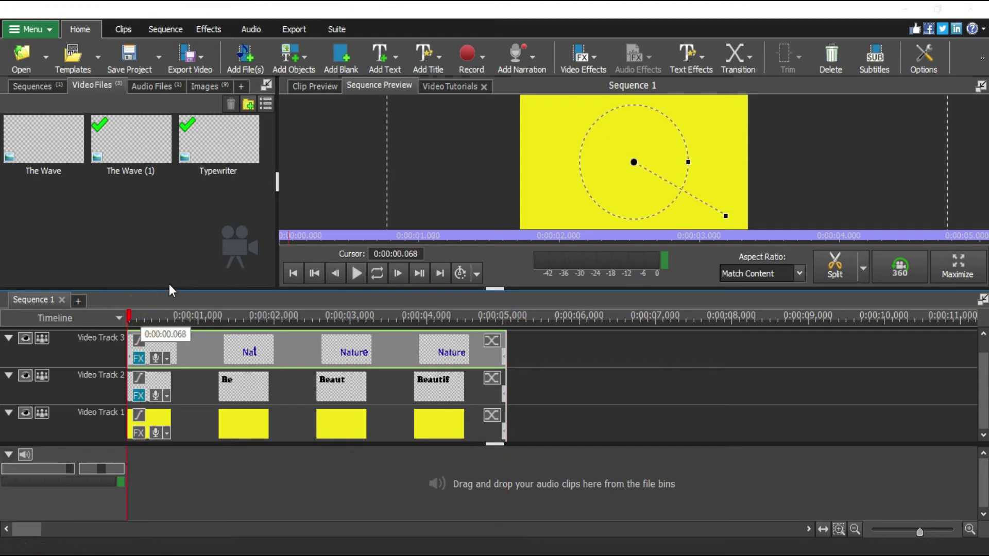
left_click(357, 270)
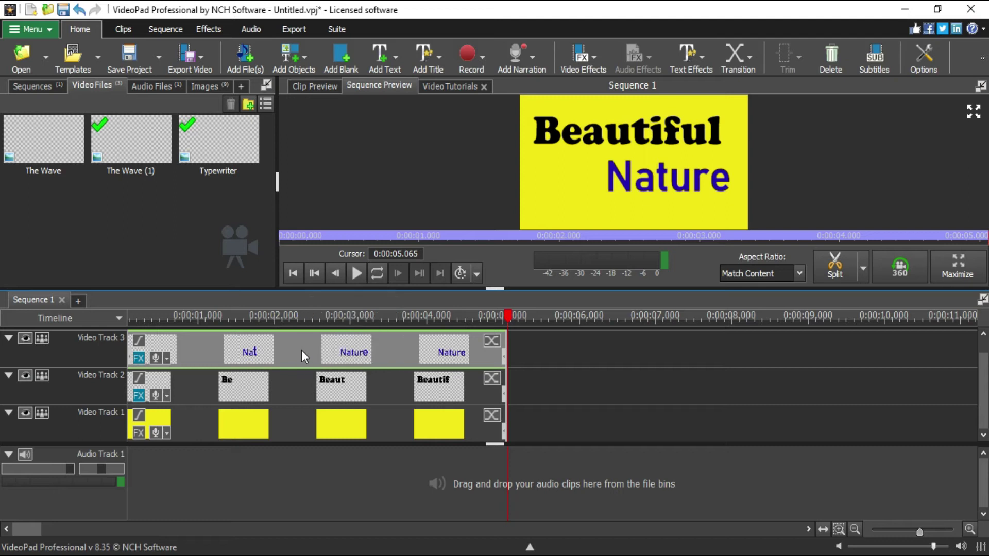
Add 3D-HD-Nature-Images-Free-Download.jpg to Video Track 1 directly after the yellow blank clip.
scroll(492, 382, "down", 2)
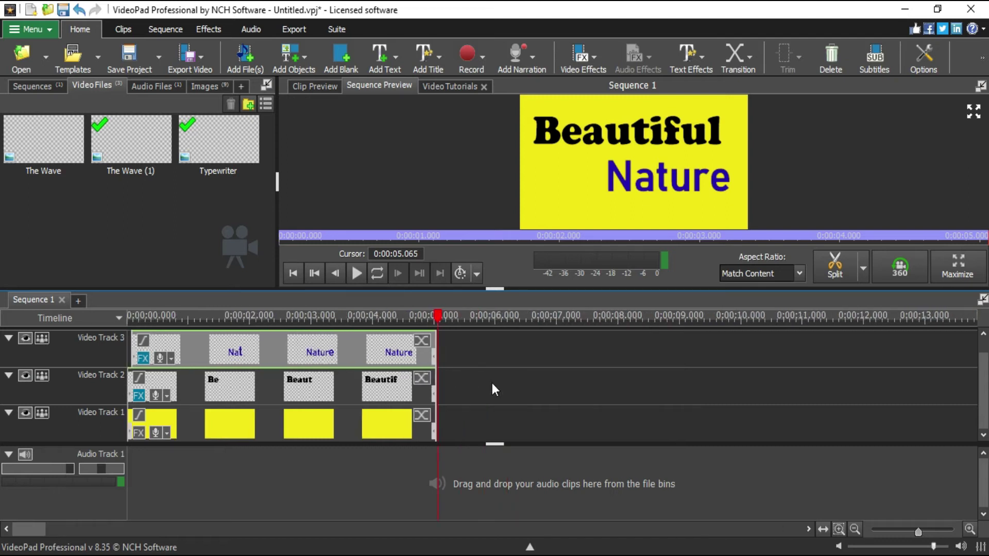
scroll(515, 379, "down", 4)
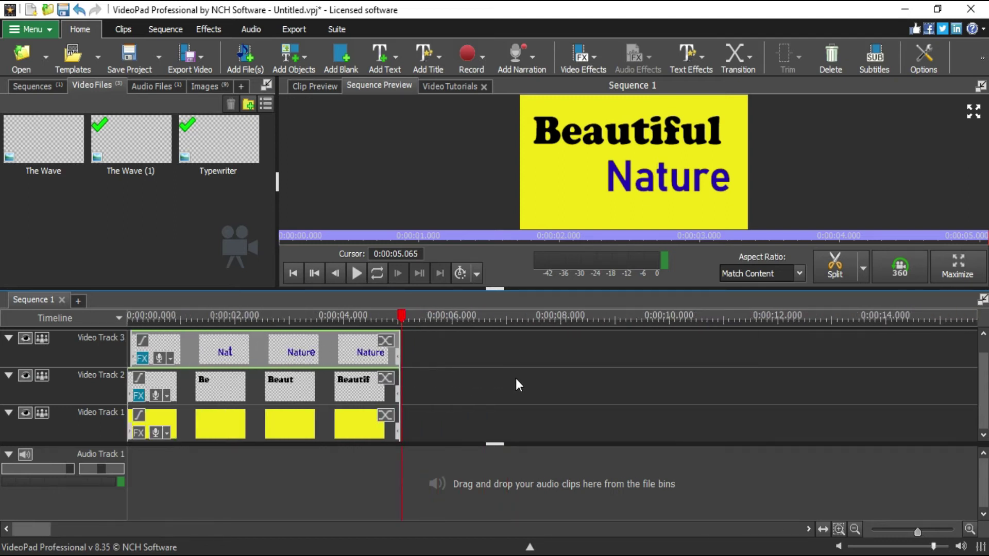
scroll(515, 379, "down", 1)
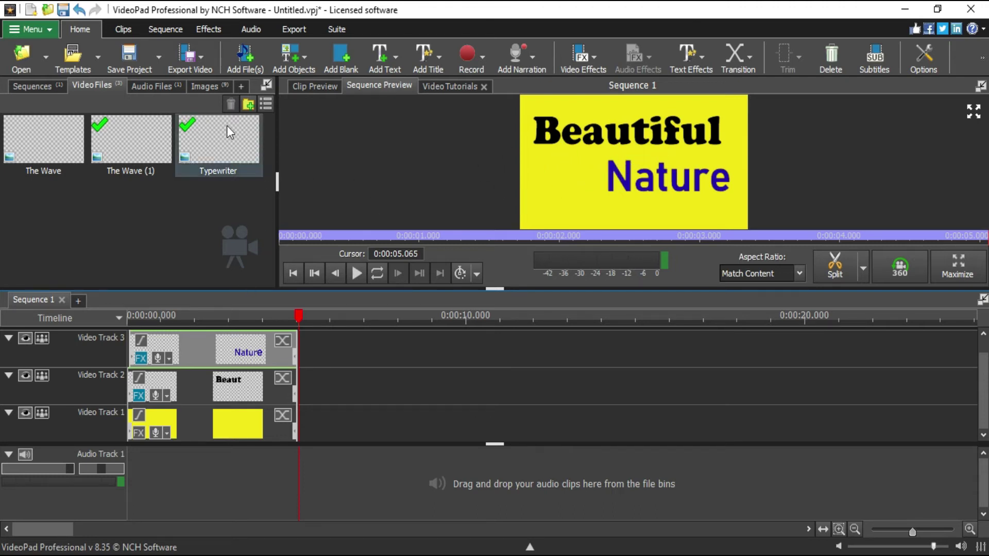
left_click(203, 88)
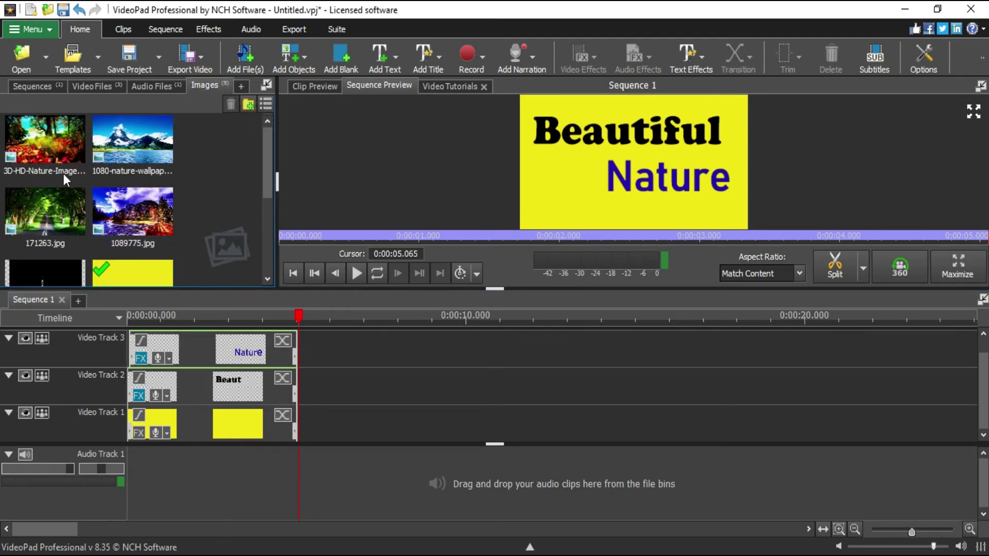
left_click(42, 145)
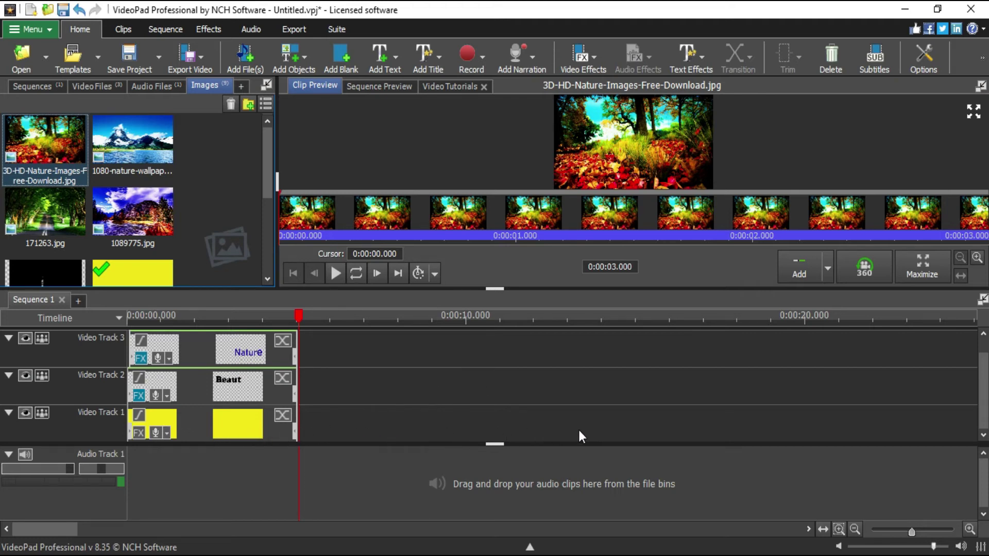
left_click_drag(45, 144, 325, 419)
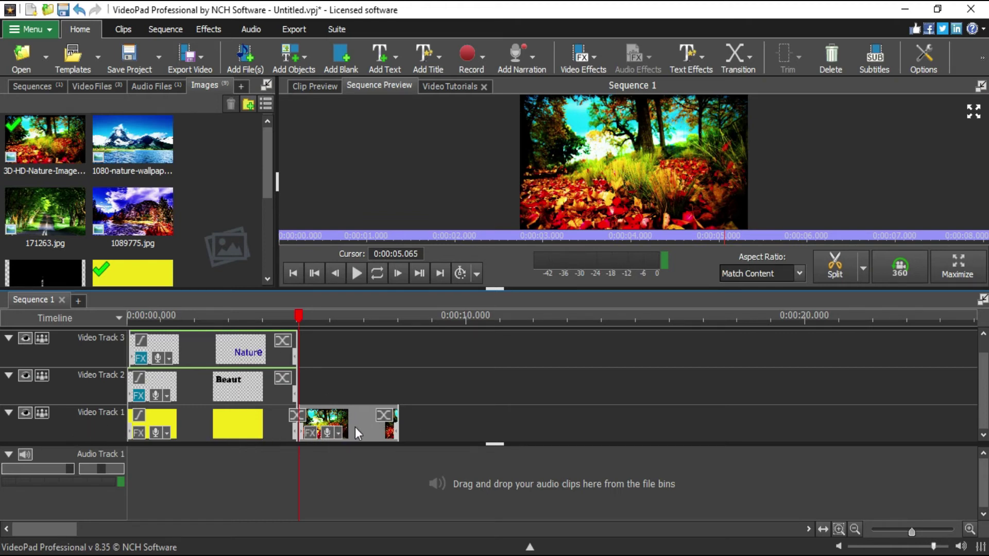
Shorten the autumn forest image on Video Track 1 so it ends at about 6.6 seconds.
scroll(347, 426, "up", 3)
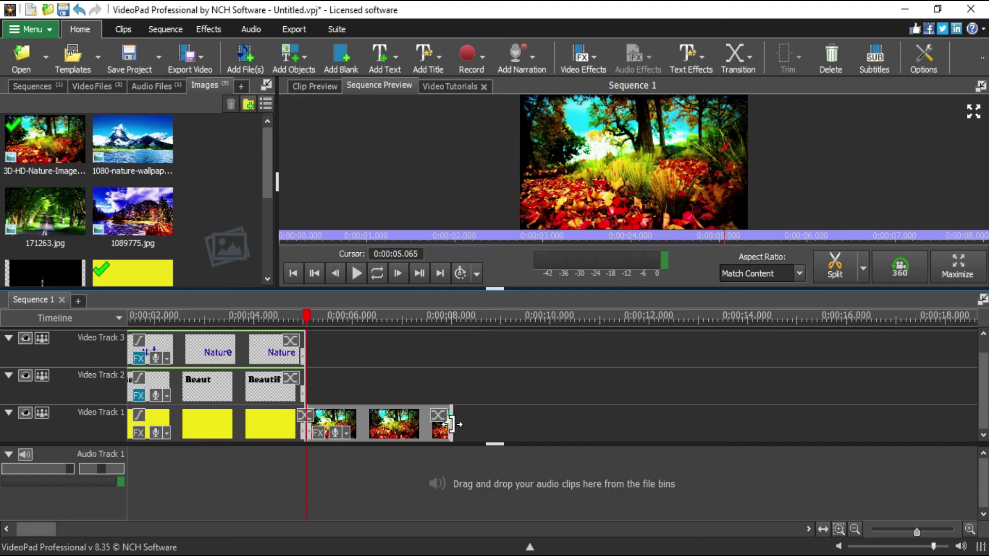
scroll(449, 425, "up", 3)
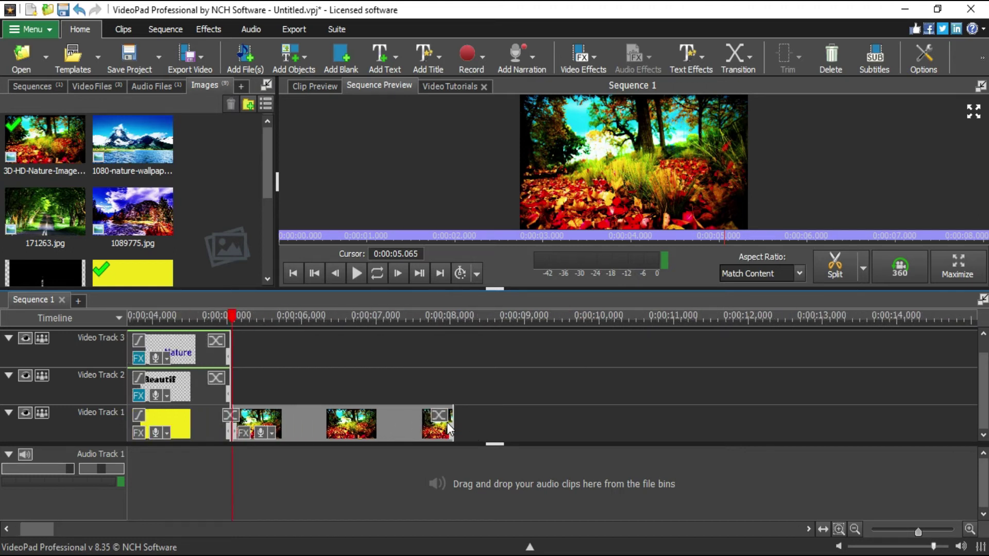
left_click_drag(446, 428, 346, 432)
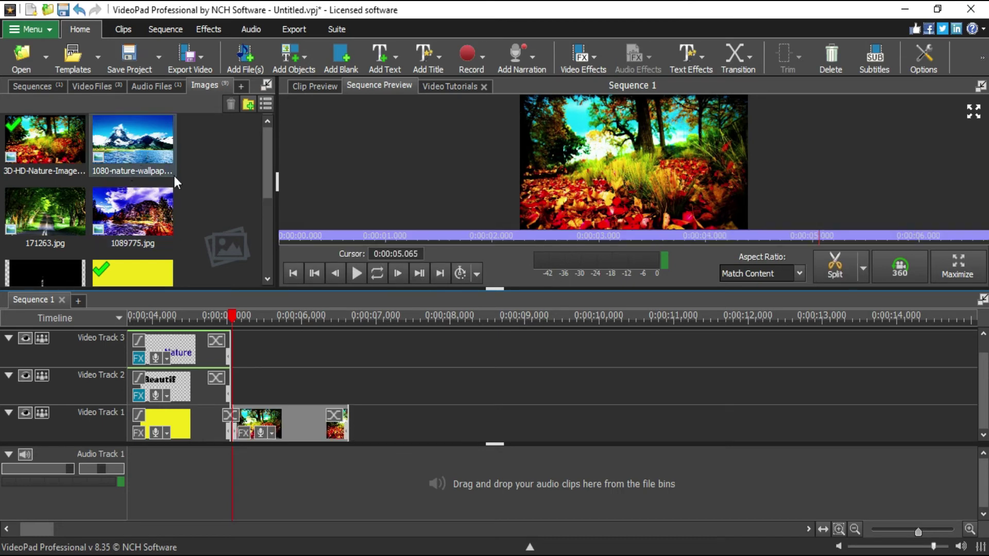
Add the 1080-nature-wallpaper mountain image after the autumn forest clip on Video Track 1 and trim its end to about 8.3 seconds.
left_click(136, 152)
left_click_drag(137, 138, 380, 345)
left_click_drag(393, 382, 394, 411)
left_click(444, 425)
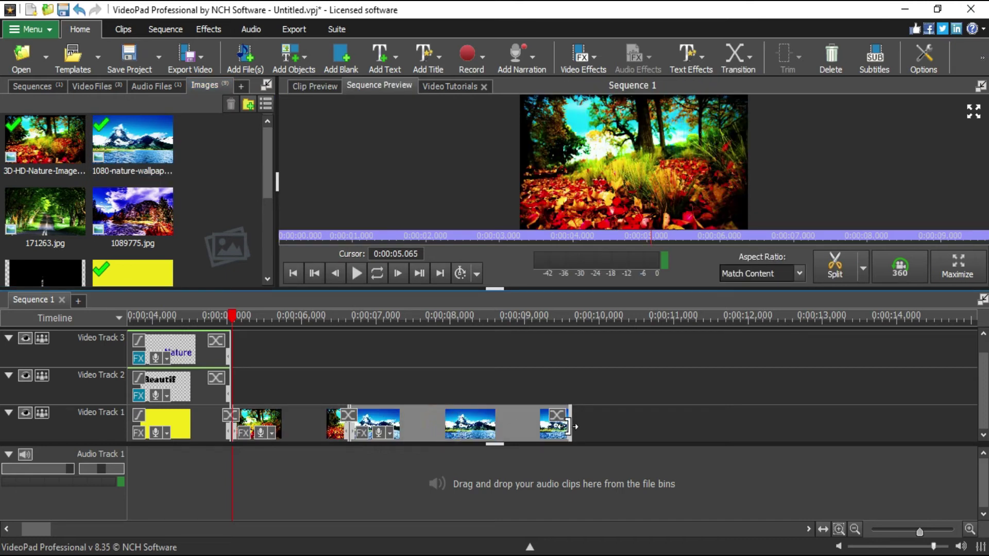
left_click_drag(568, 425, 474, 436)
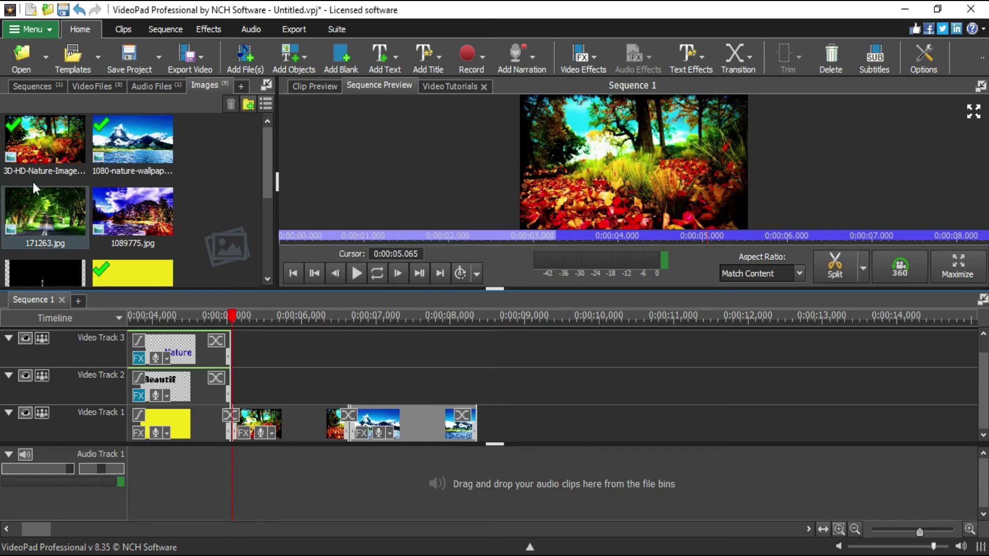
Append 171263.jpg, 1089775.jpg and the night skyline image to Video Track 1, shortening each so the skyline ends at about 12.84 seconds.
left_click_drag(85, 236, 500, 413)
left_click_drag(133, 216, 690, 414)
scroll(134, 206, "down", 1)
left_click_drag(45, 214, 723, 409)
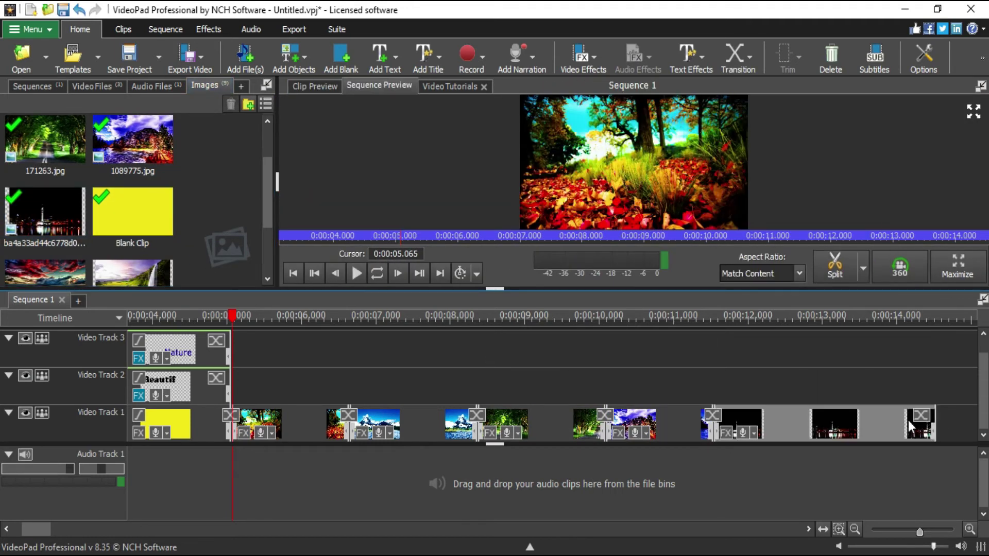
left_click(734, 325)
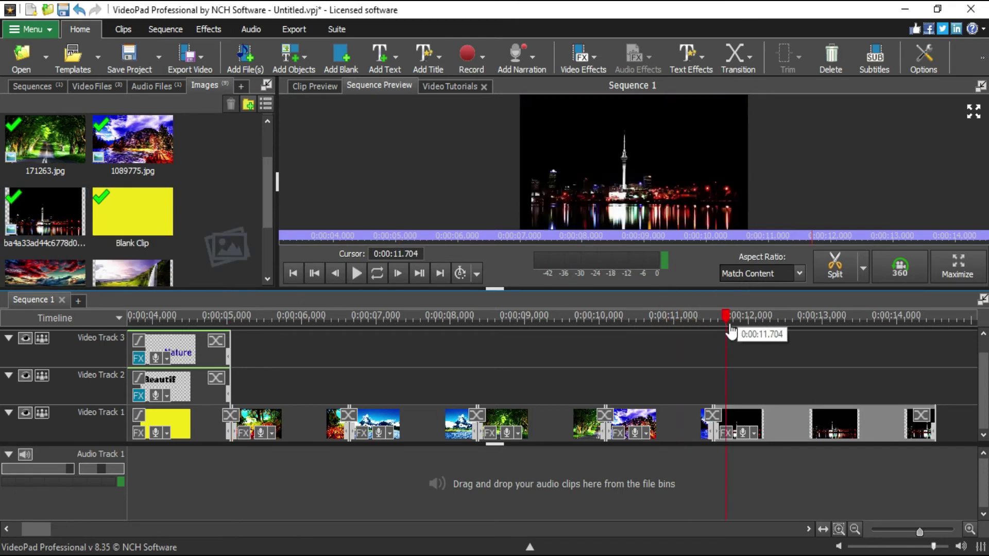
left_click_drag(935, 428, 810, 431)
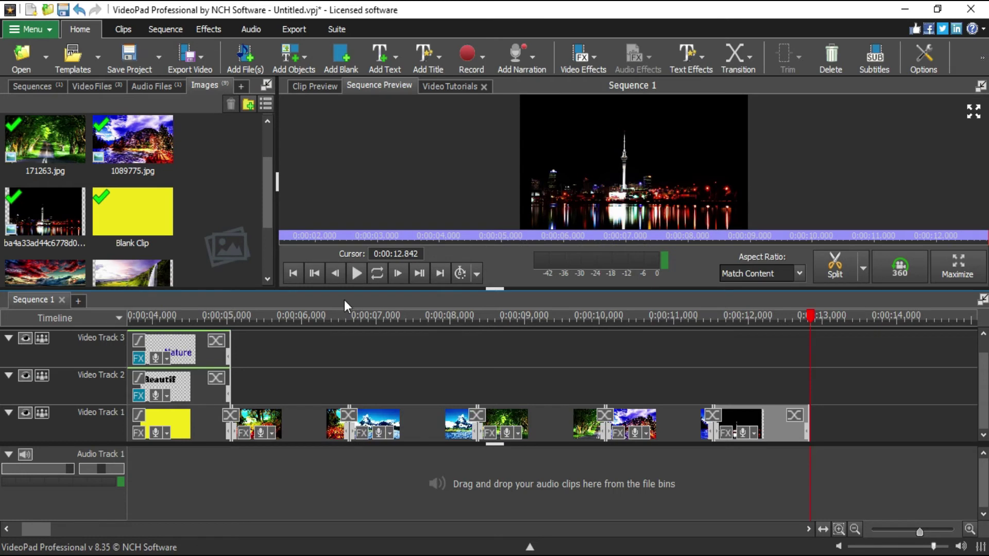
Append m2yL1b.jpg after the night skyline clip on Video Track 1 and shorten it to about 1.5 seconds.
scroll(185, 216, "down", 3)
scroll(155, 237, "up", 3)
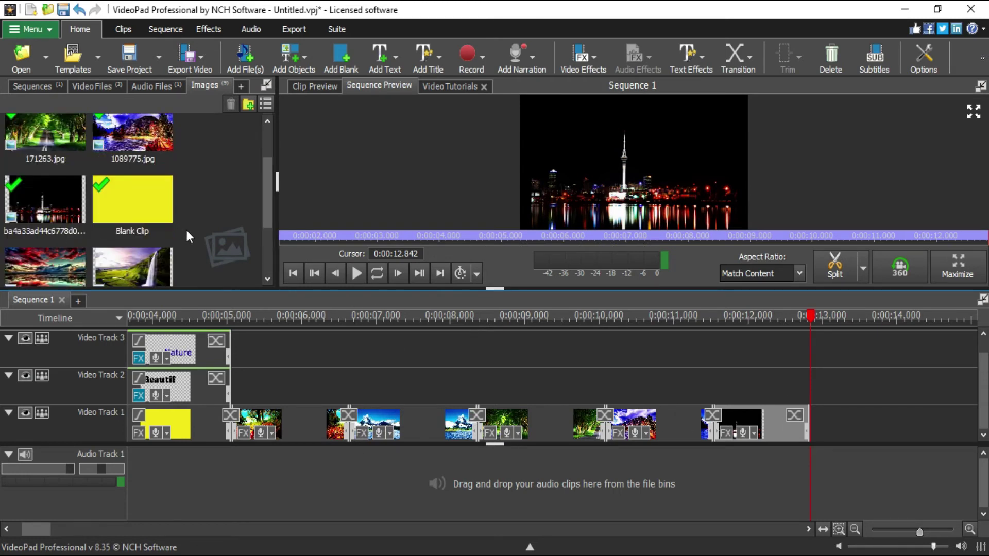
scroll(109, 258, "down", 1)
left_click_drag(45, 248, 823, 415)
scroll(755, 417, "up", 3)
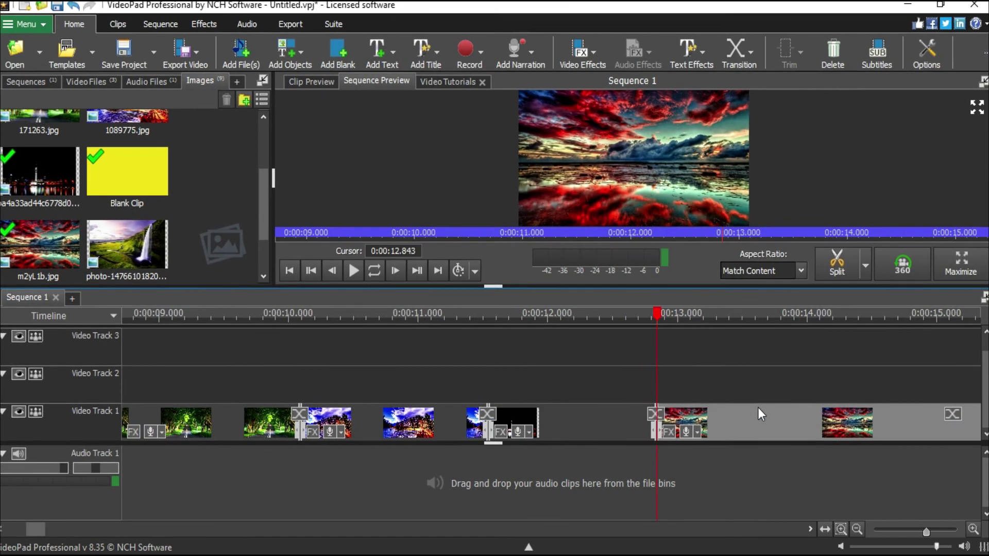
scroll(758, 407, "down", 3)
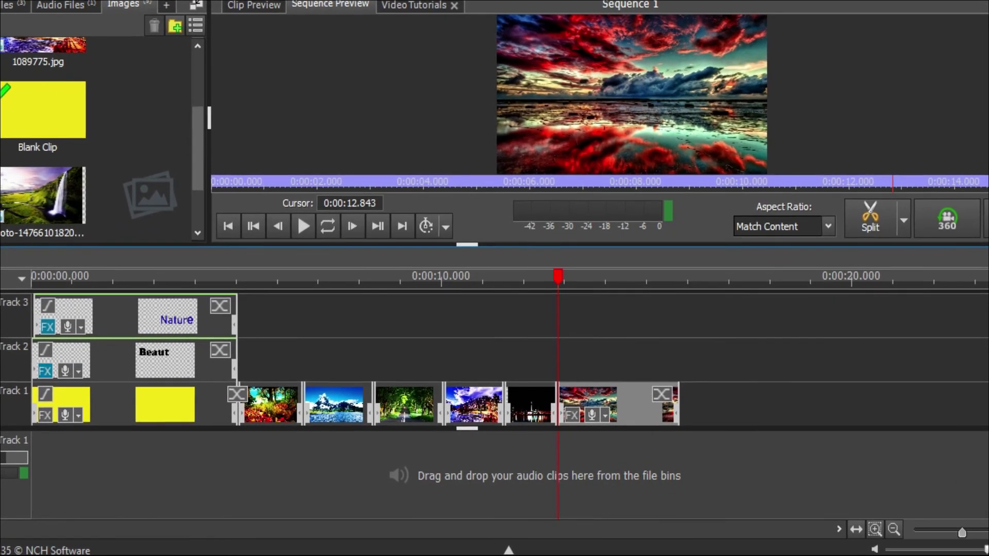
left_click_drag(678, 399, 613, 400)
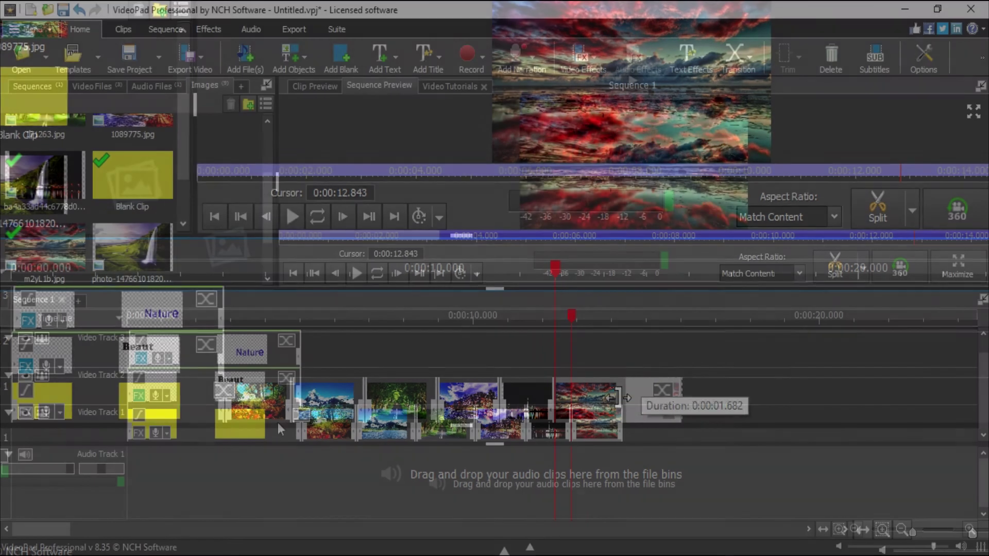
Append the waterfall photo and thumb-1920-803584.jpg to the end of Video Track 1, each shortened to about 1.6 seconds.
left_click_drag(133, 250, 670, 412)
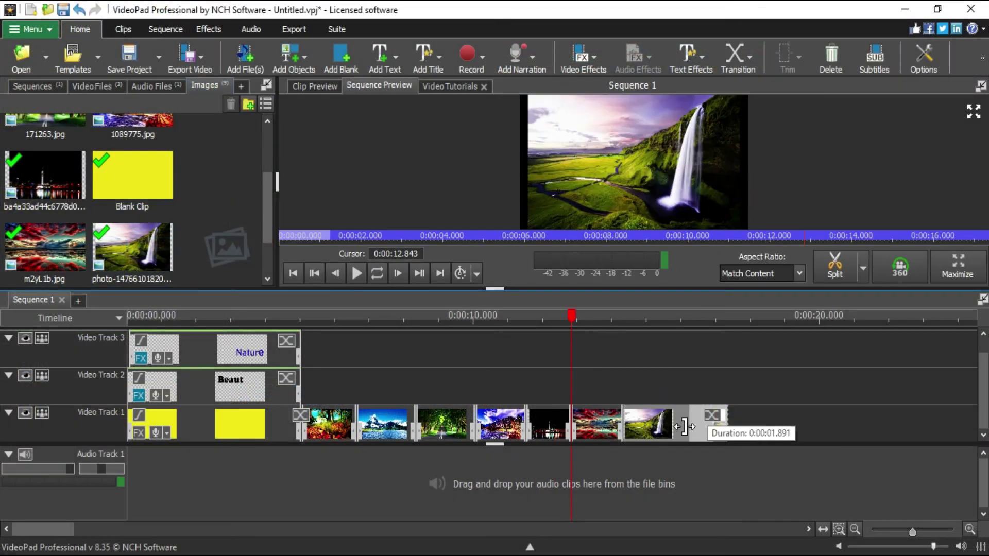
scroll(92, 259, "down", 1)
left_click_drag(82, 255, 715, 422)
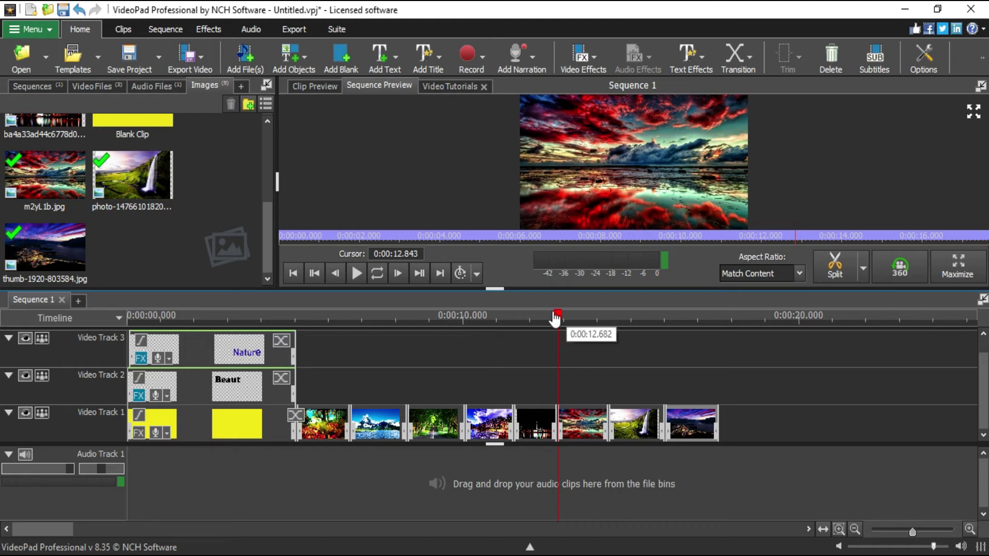
Return the playhead to the sequence's start and play the titles and image clips.
left_click_drag(558, 315, 285, 316)
left_click_drag(221, 326, 81, 326)
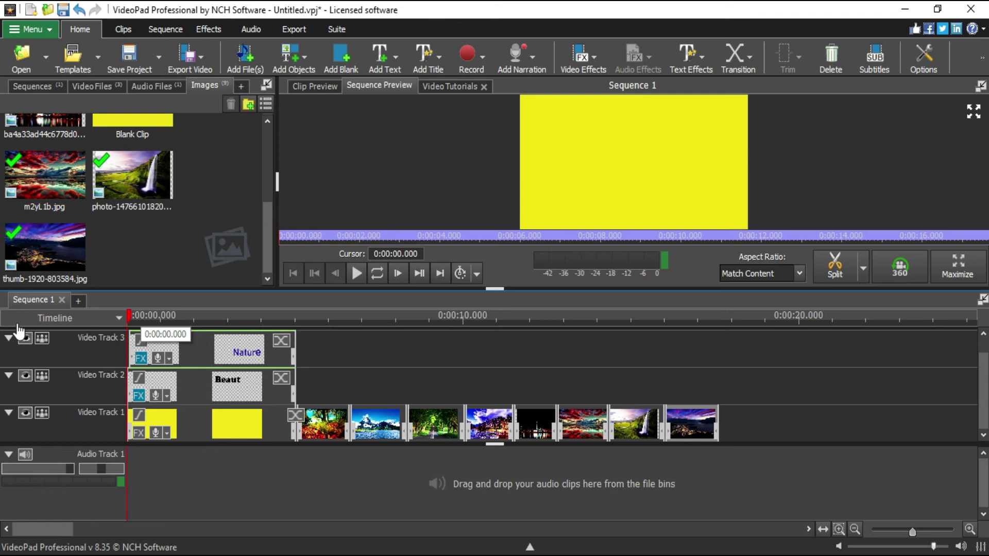
left_click(357, 274)
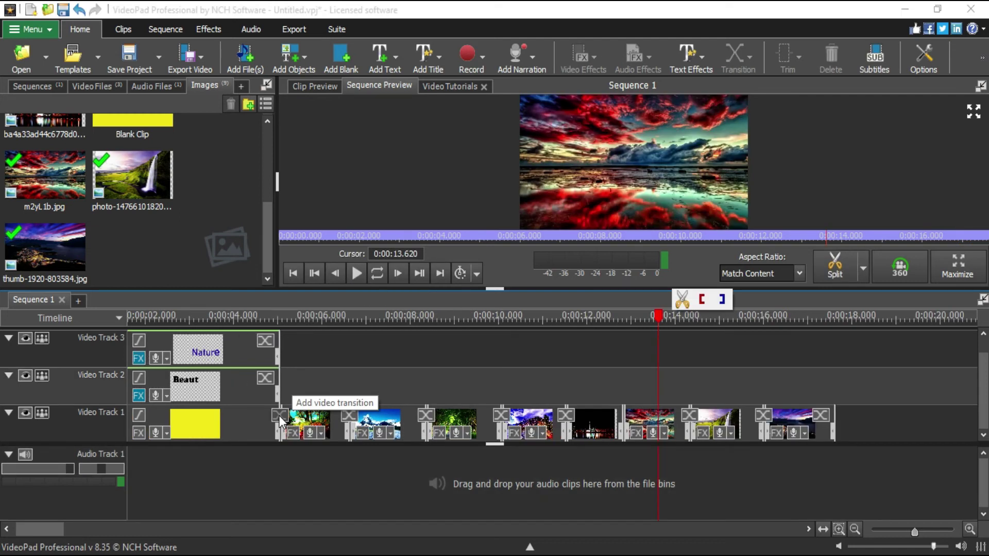
Browse the available transitions for the join between the first nature image and the mountain lake clip on Video Track 1.
left_click(279, 416)
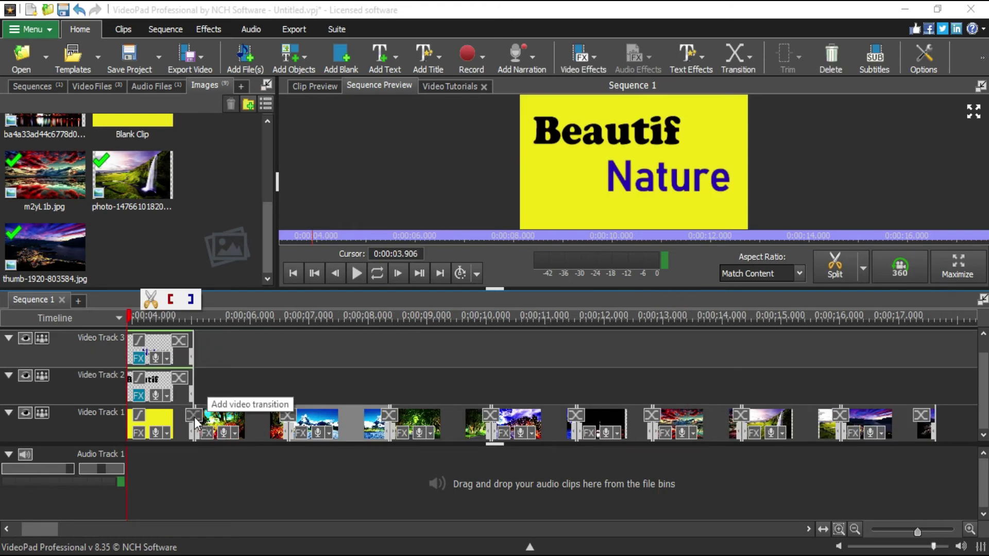
left_click(287, 416)
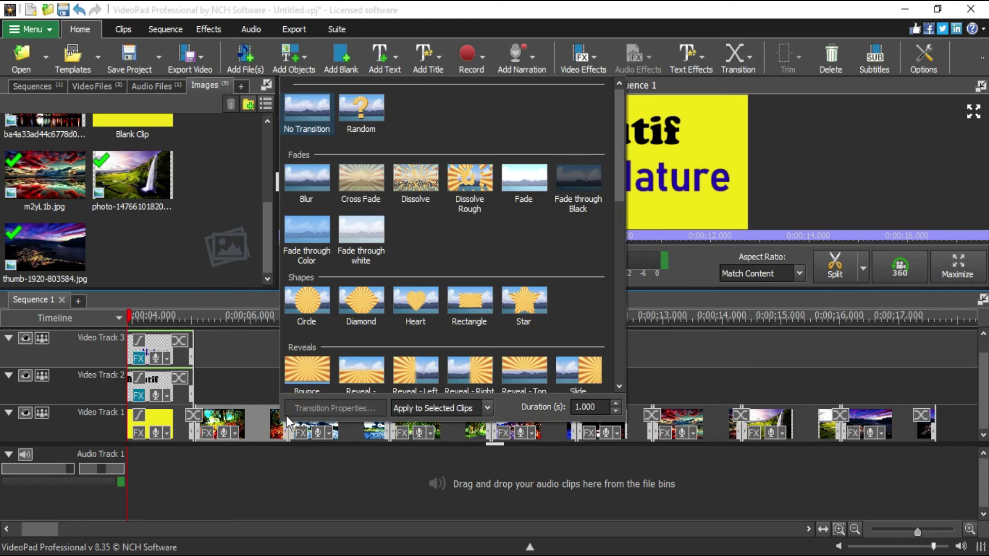
left_click(745, 62)
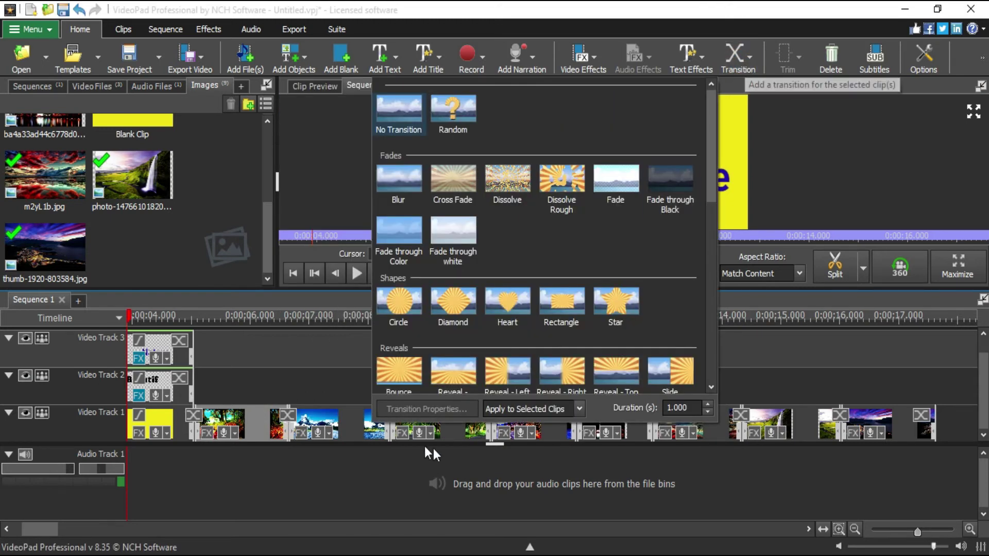
left_click(285, 415)
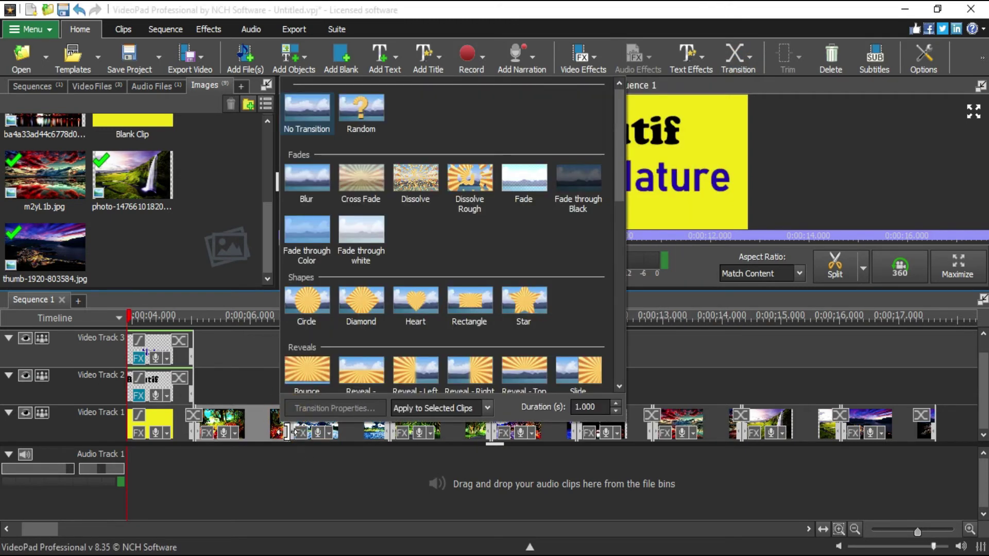
left_click(292, 437)
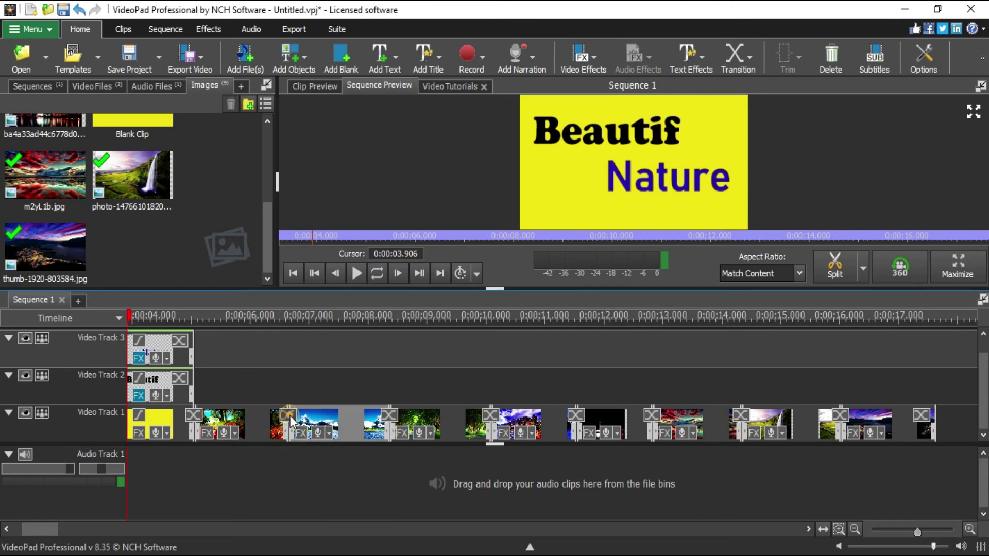
left_click(289, 415)
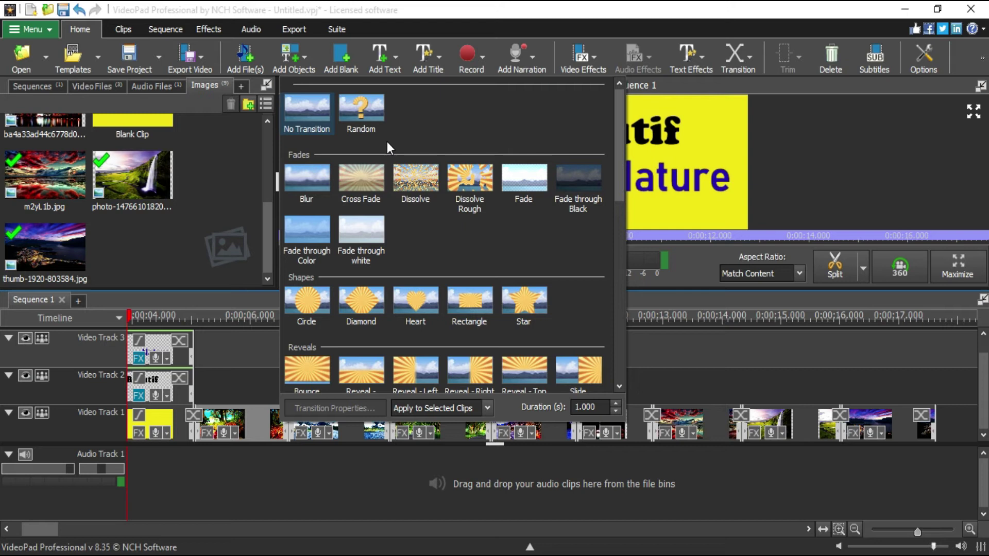
scroll(433, 254, "down", 3)
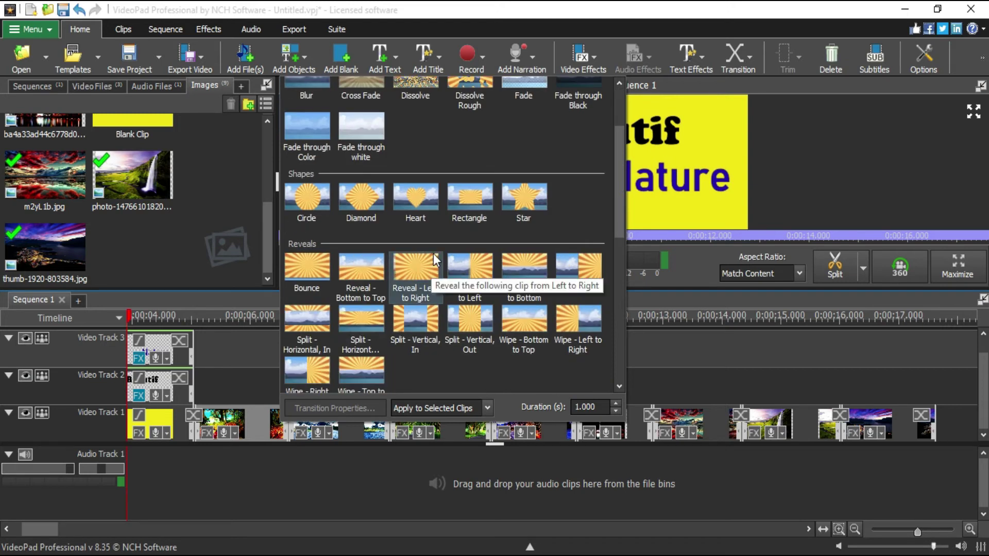
scroll(440, 247, "down", 3)
scroll(442, 263, "up", 6)
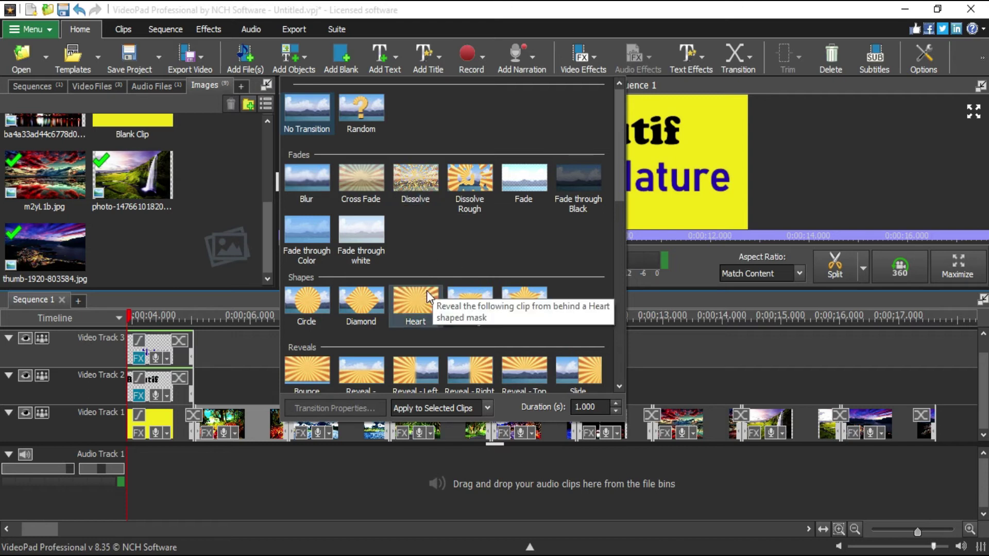
left_click(353, 475)
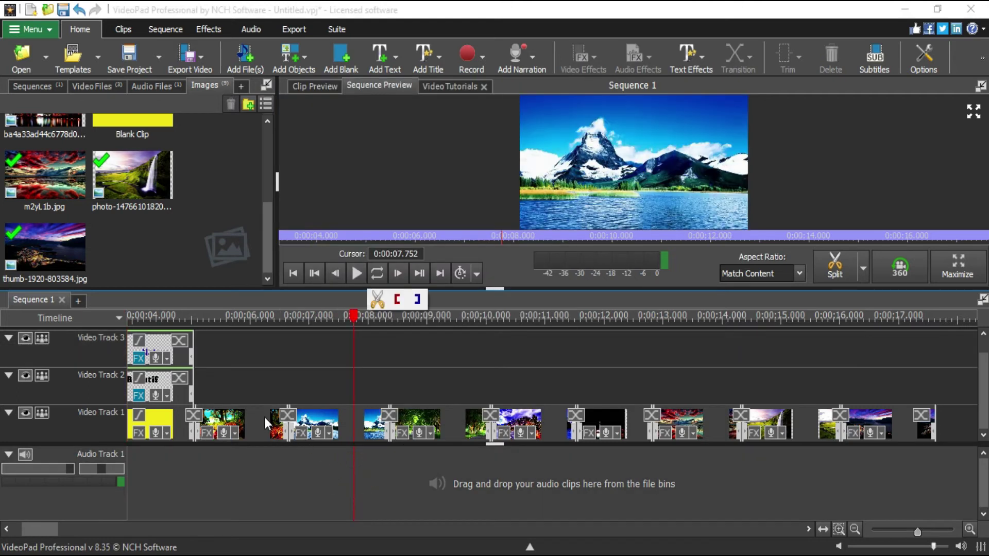
Add a Blur transition before the mountain lake clip and a Dissolve Rough transition before the green forest clip, shortening both.
left_click(287, 416)
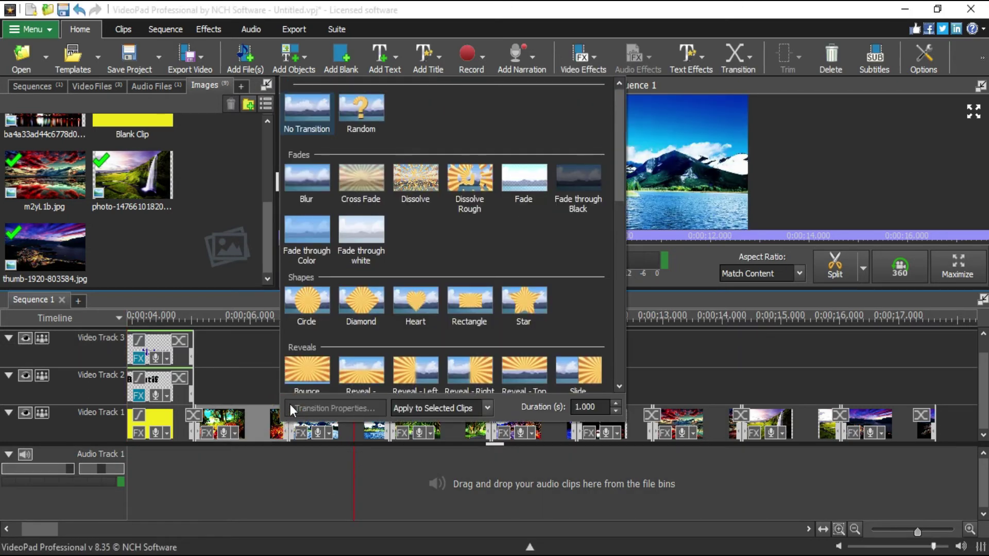
left_click(320, 186)
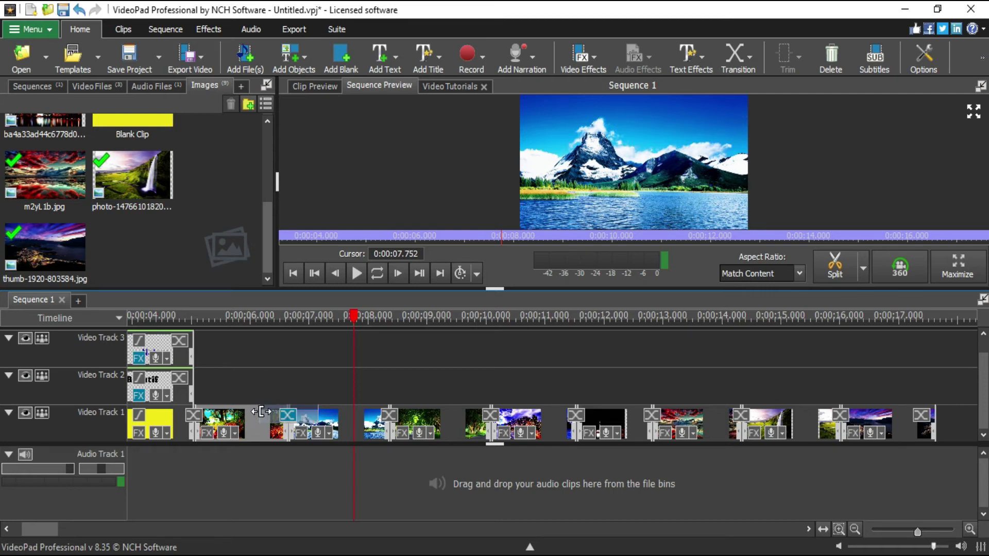
left_click_drag(263, 416, 278, 420)
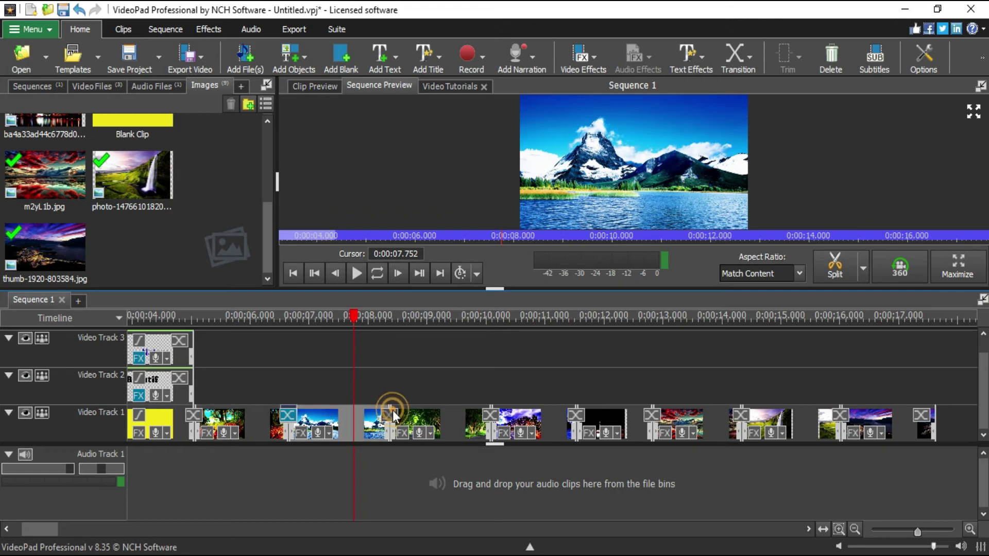
left_click(393, 410)
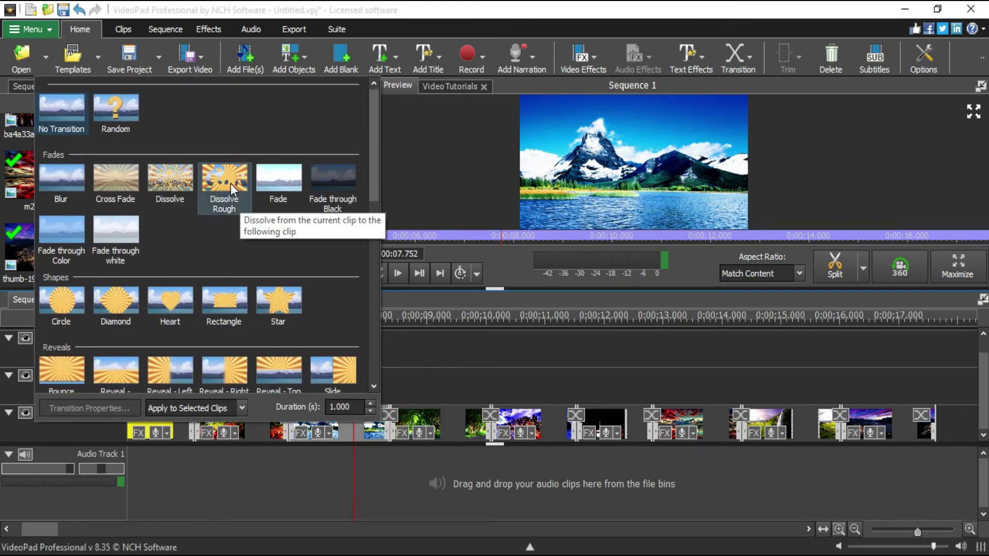
left_click(231, 184)
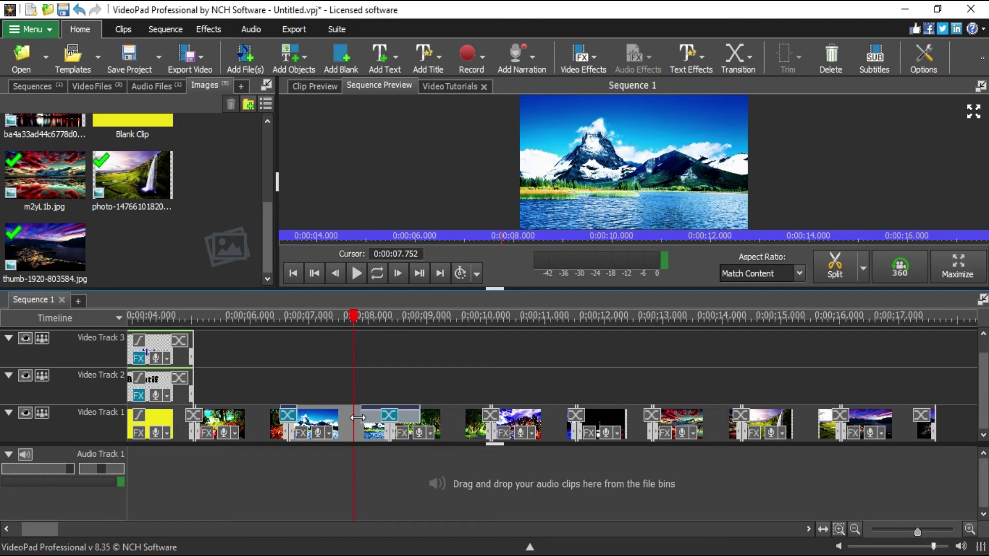
left_click_drag(358, 418, 379, 418)
Add a Circle transition before the fourth image clip and a Random transition before the night skyline clip, shortening both.
left_click(490, 416)
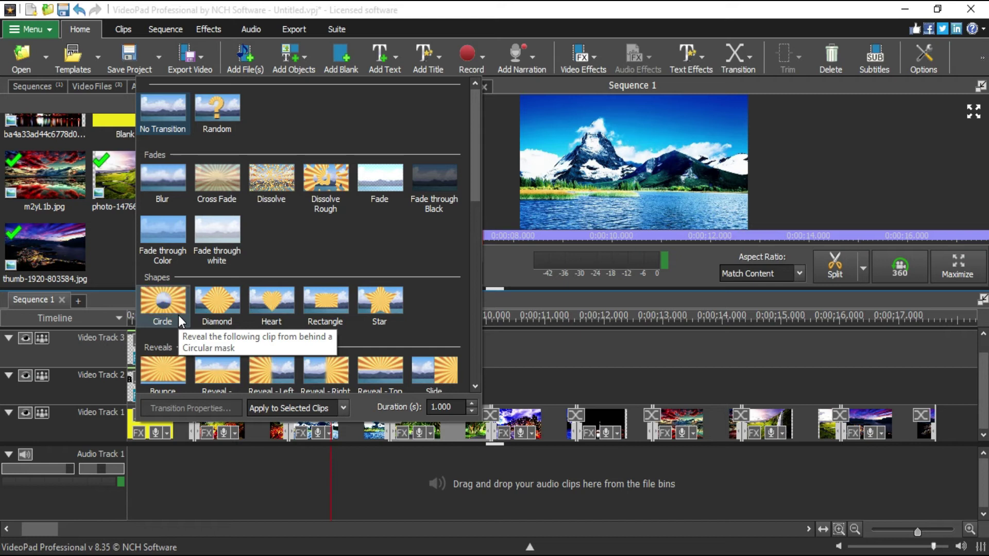
left_click(163, 306)
left_click_drag(463, 412, 481, 412)
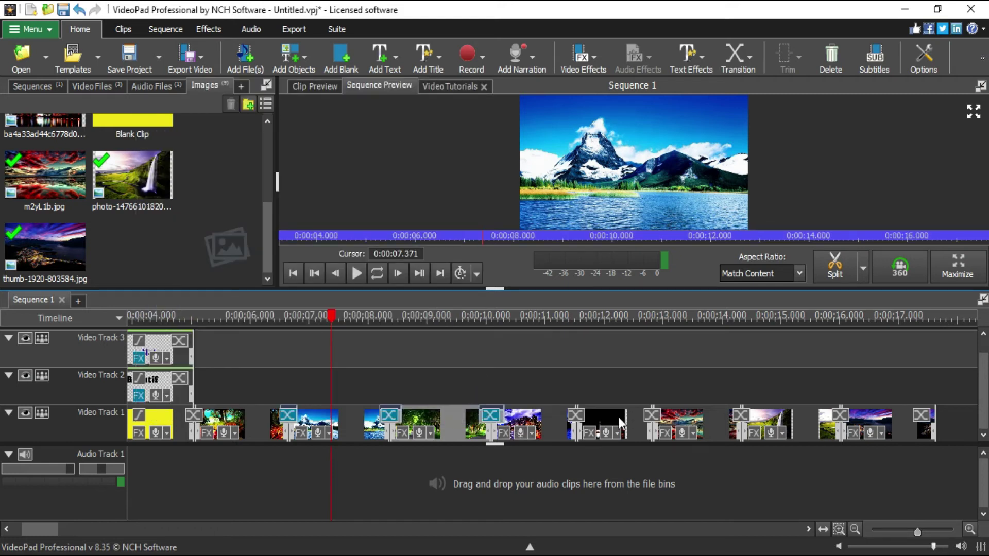
left_click(577, 416)
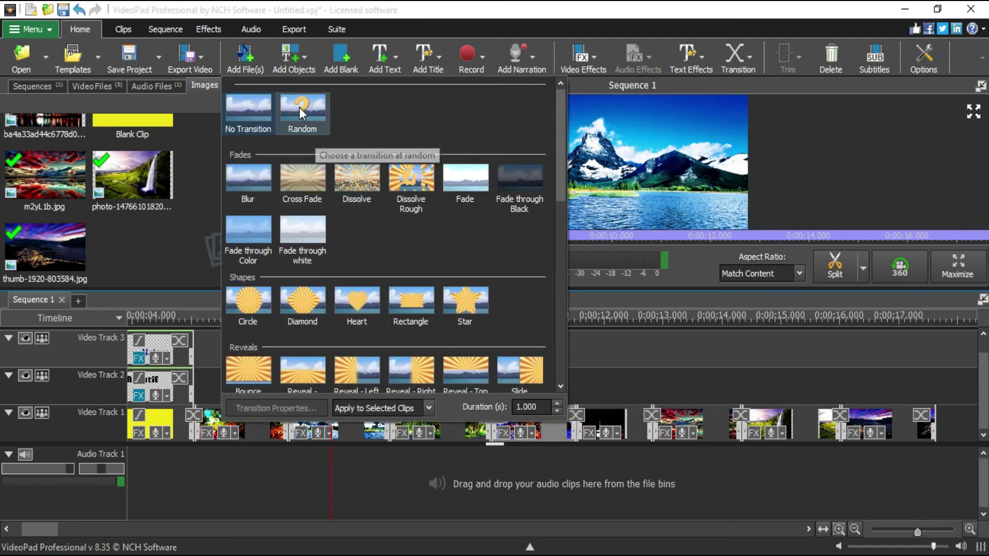
left_click(307, 121)
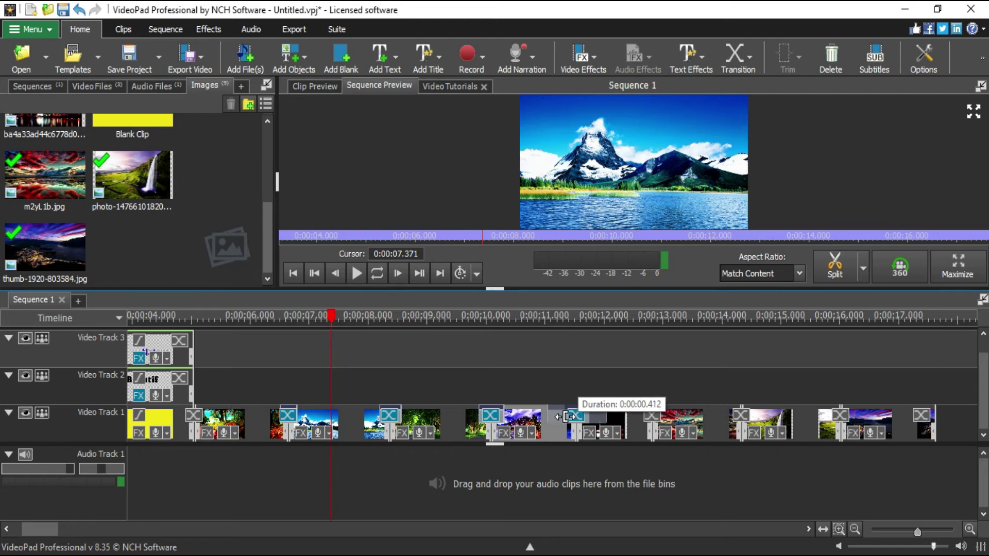
Add short Cross Fade and Wipe - Right to Left transitions before the red sunset clip and the final night town clip, respectively.
left_click(635, 416)
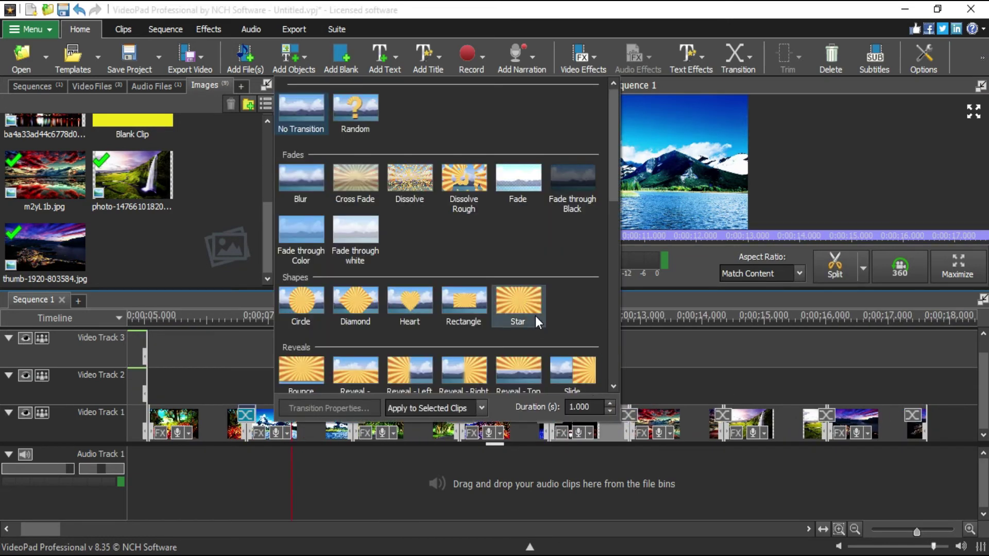
left_click(364, 189)
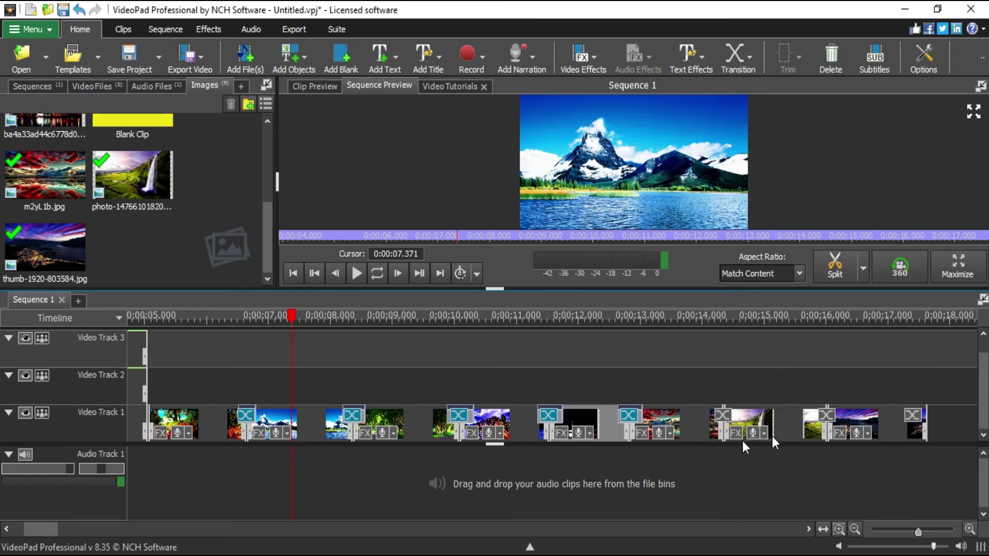
left_click(828, 414)
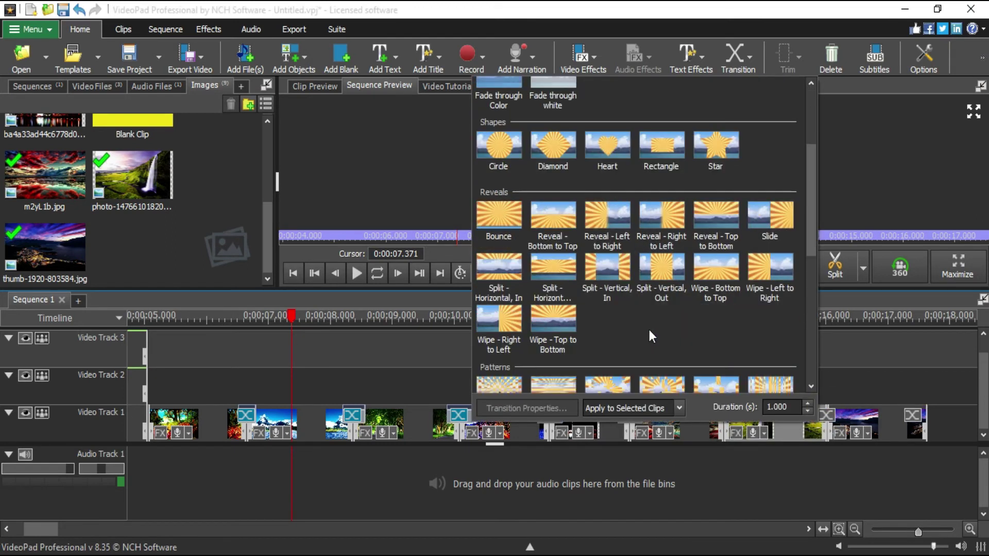
left_click(502, 332)
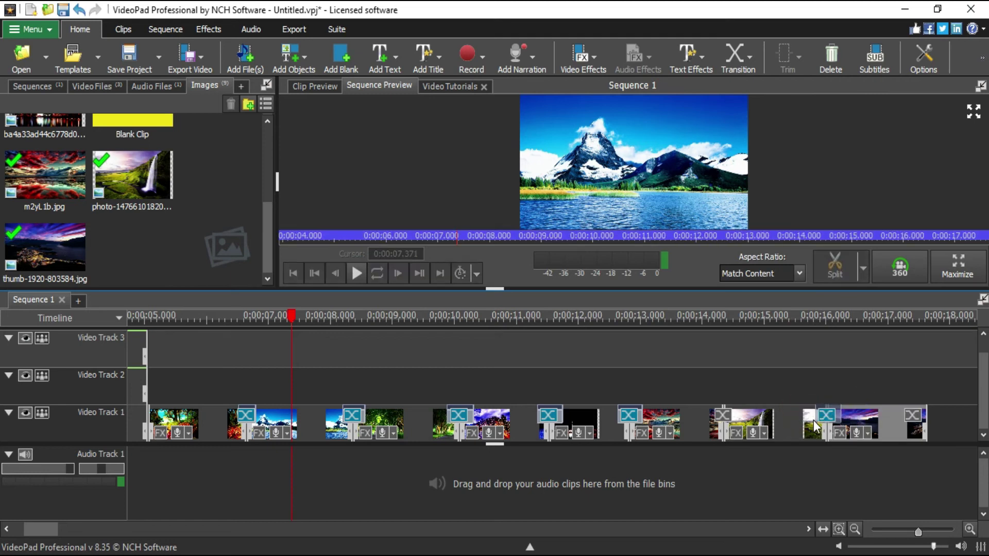
Add a Dissolve transition of about 0.22 seconds at the end of the last clip and play the sequence from its start.
scroll(891, 423, "down", 2)
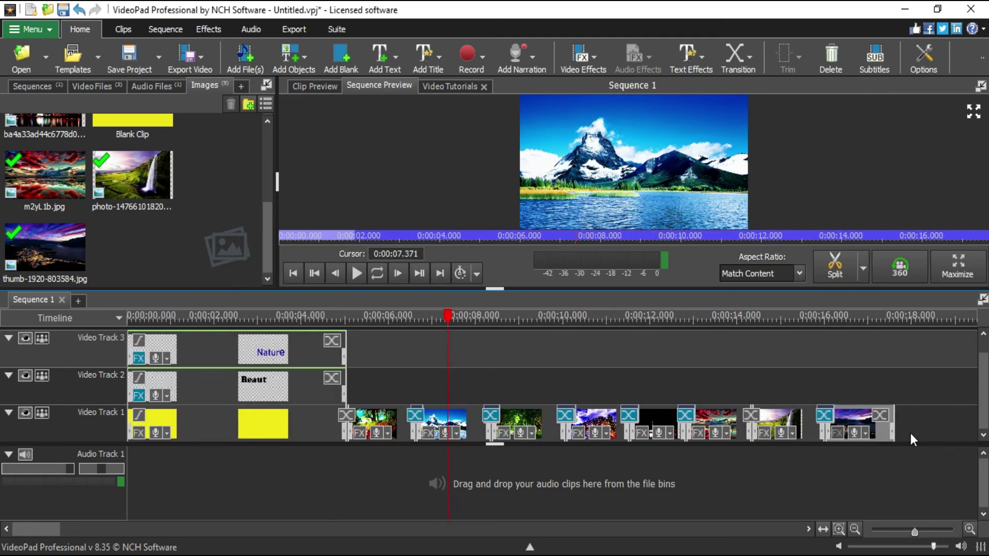
left_click(886, 414)
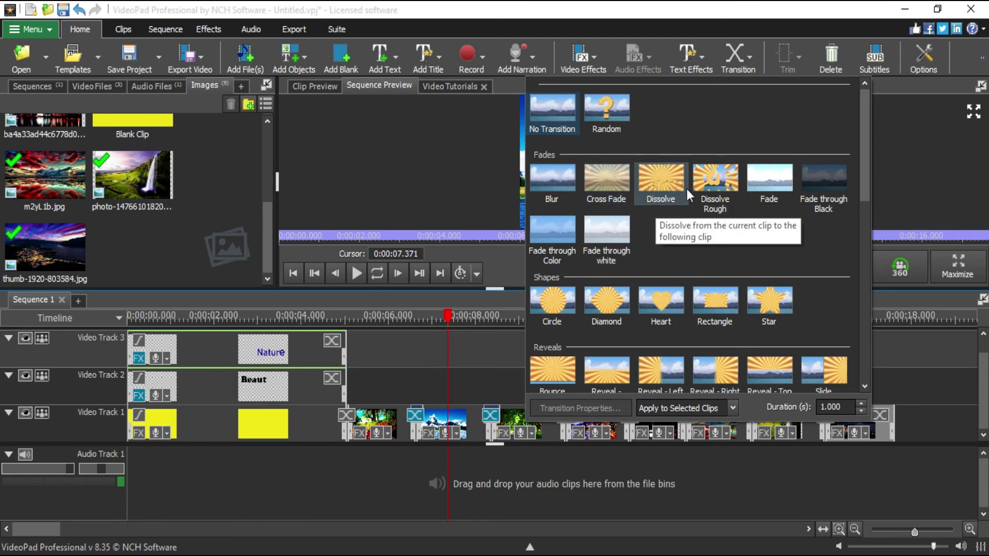
left_click(671, 184)
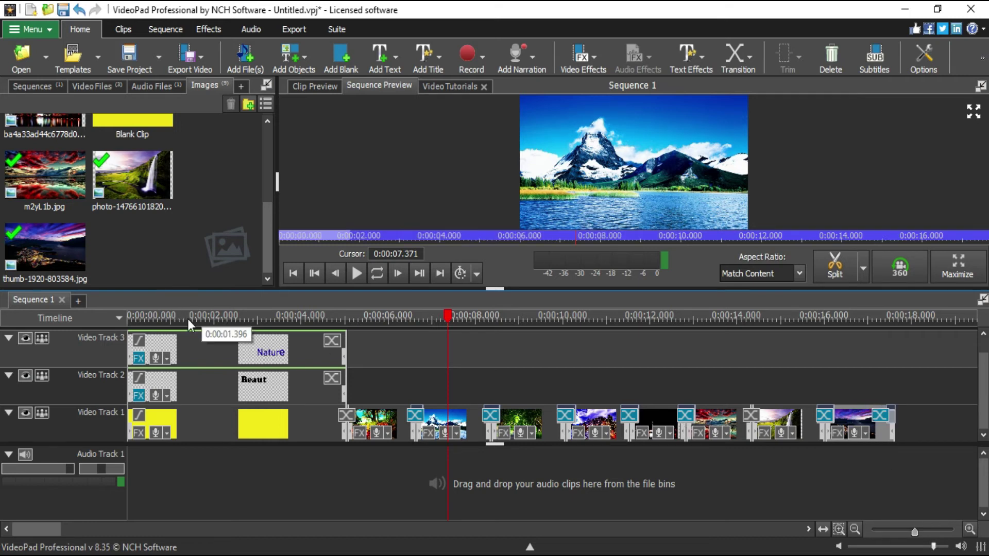
left_click(129, 316)
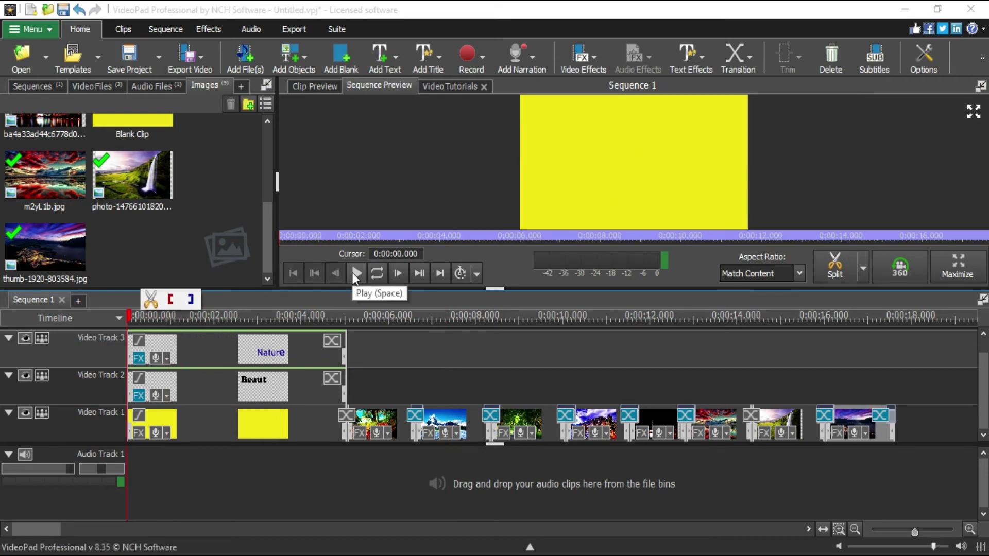
left_click(353, 274)
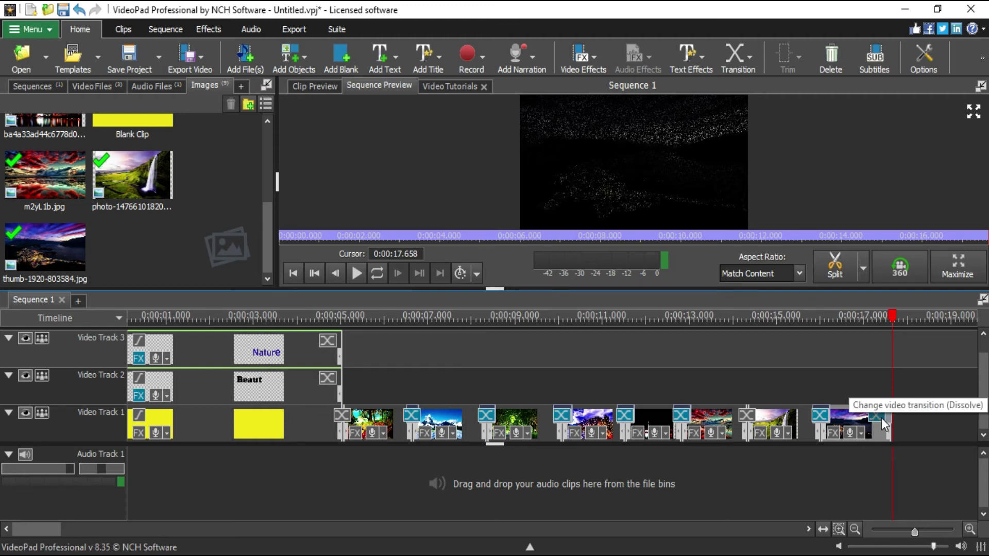
Remove the Dissolve transition from the end of the last clip and play the sequence from the night skyline clip.
left_click(879, 418)
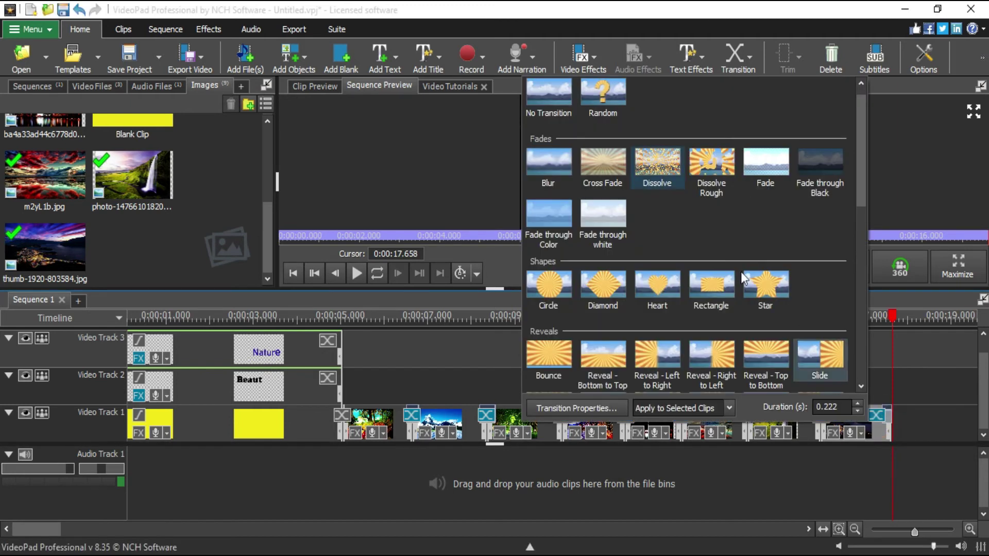
left_click(562, 105)
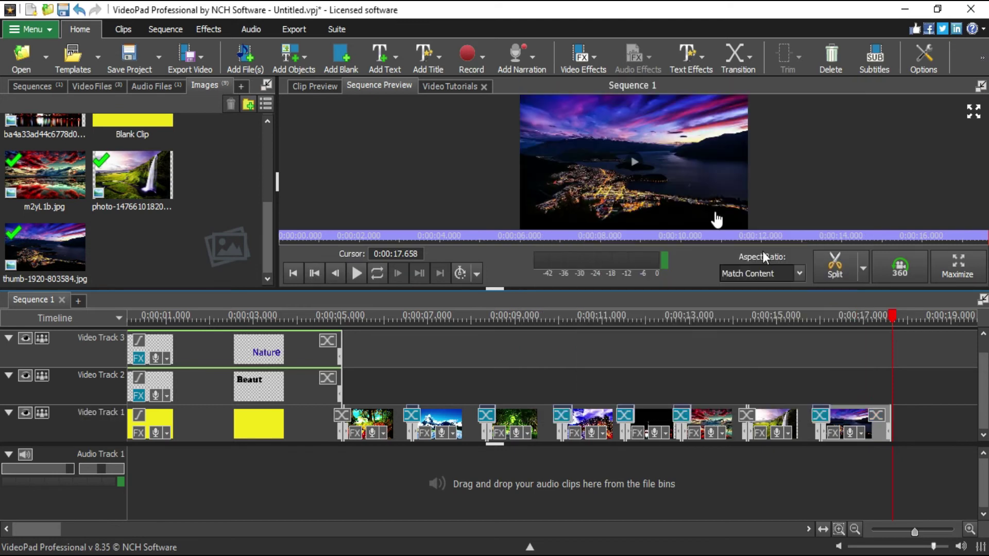
left_click(643, 321)
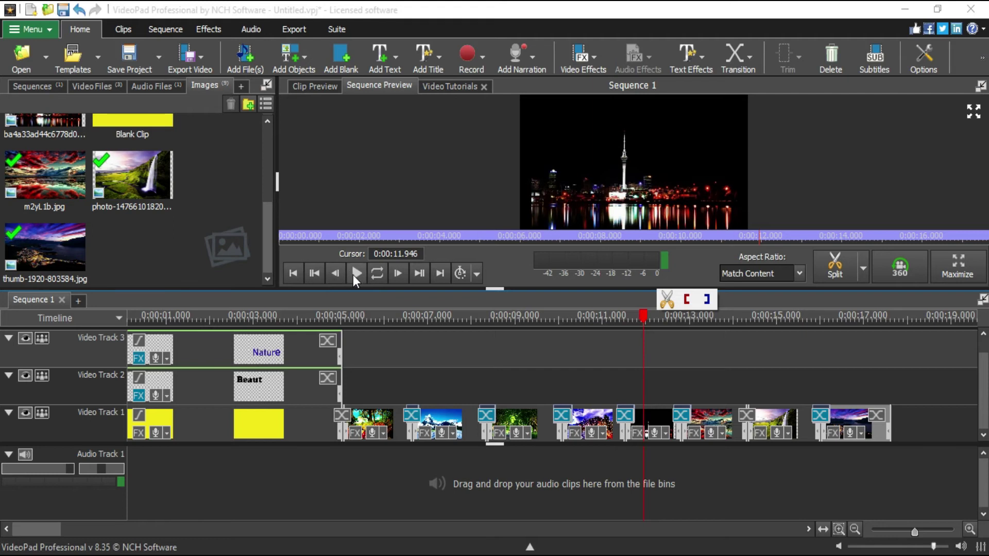
left_click(356, 273)
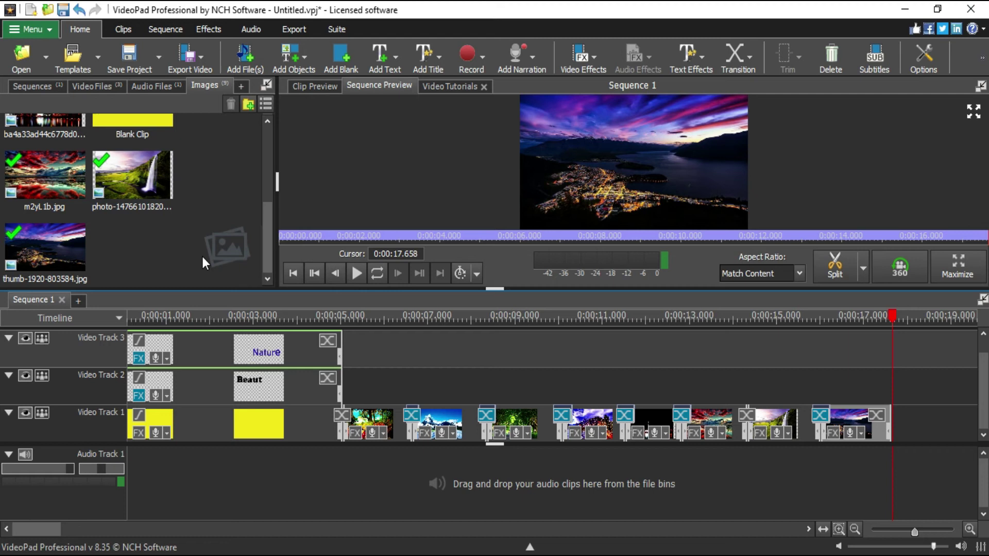
Insert Unstoppable.mp3 at the start of Audio Track 1.
left_click(153, 90)
left_click(31, 140)
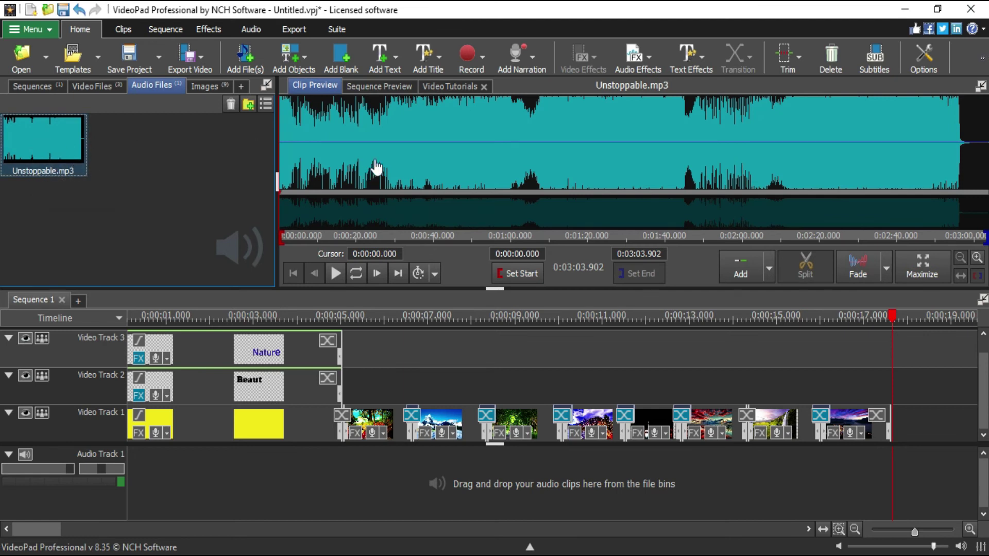
scroll(405, 159, "up", 5)
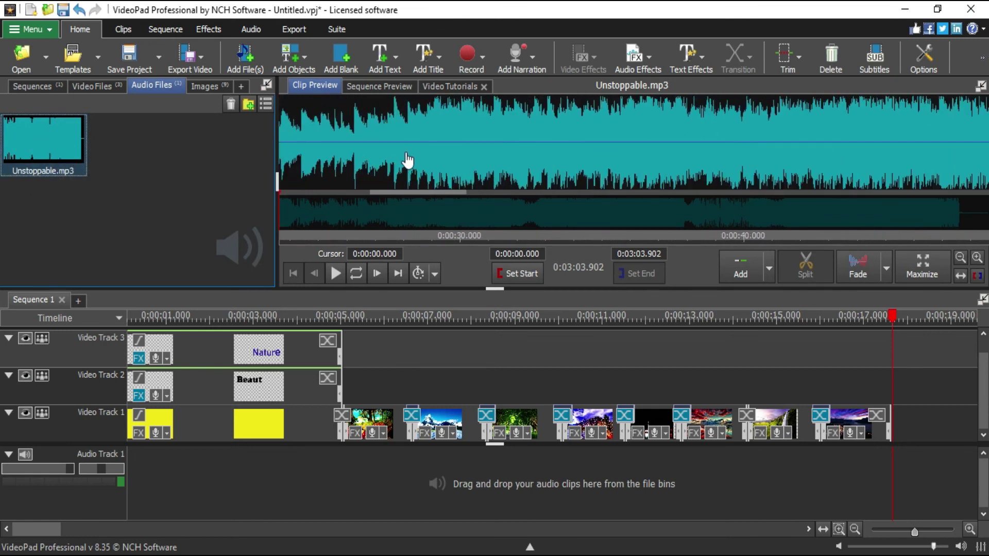
scroll(474, 149, "down", 2)
scroll(471, 146, "down", 2)
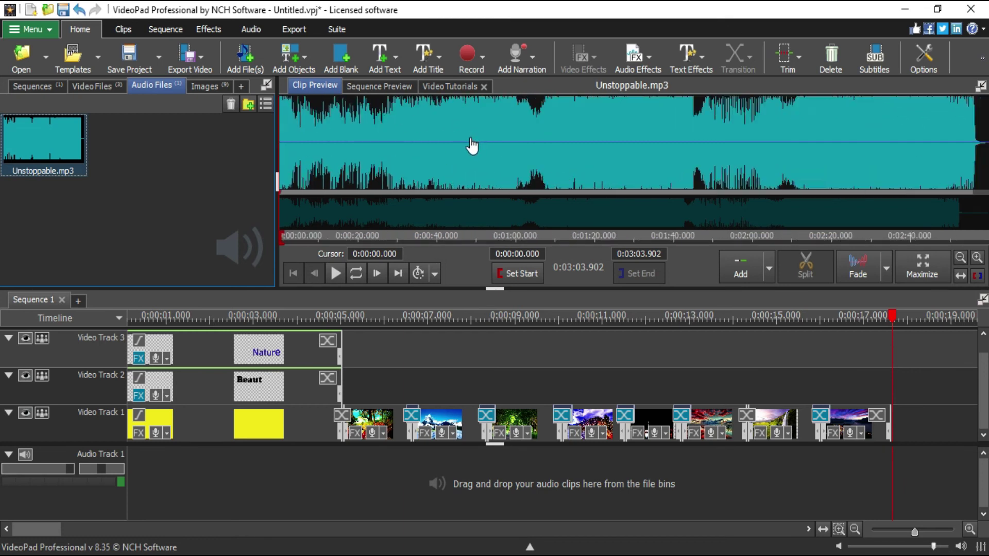
left_click_drag(28, 136, 133, 462)
scroll(206, 437, "down", 3)
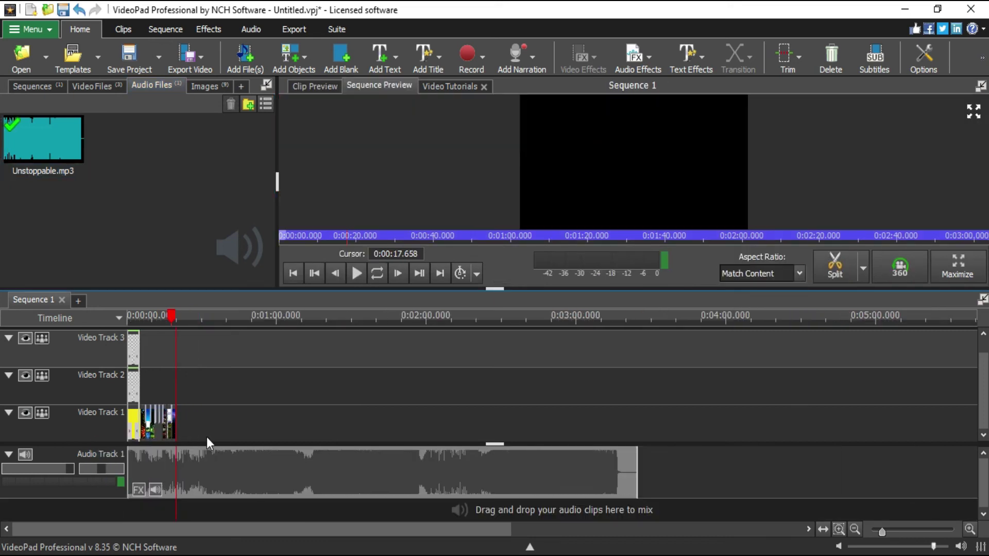
Split Unstoppable.mp3 where the last video clip ends, at 0:00:17.658, and delete the remaining audio after the split.
scroll(214, 514, "up", 6)
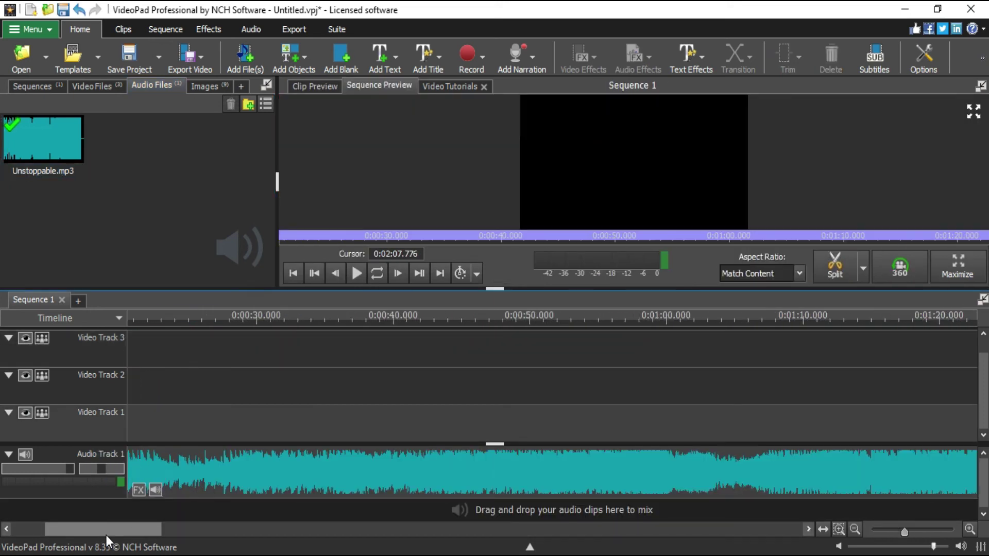
scroll(209, 457, "up", 5)
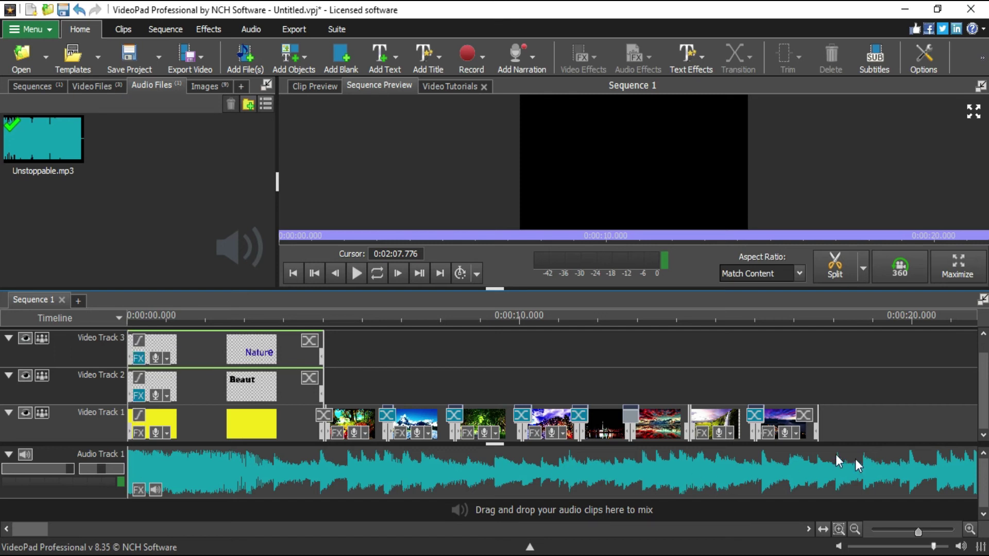
scroll(749, 437, "down", 3)
left_click(620, 468)
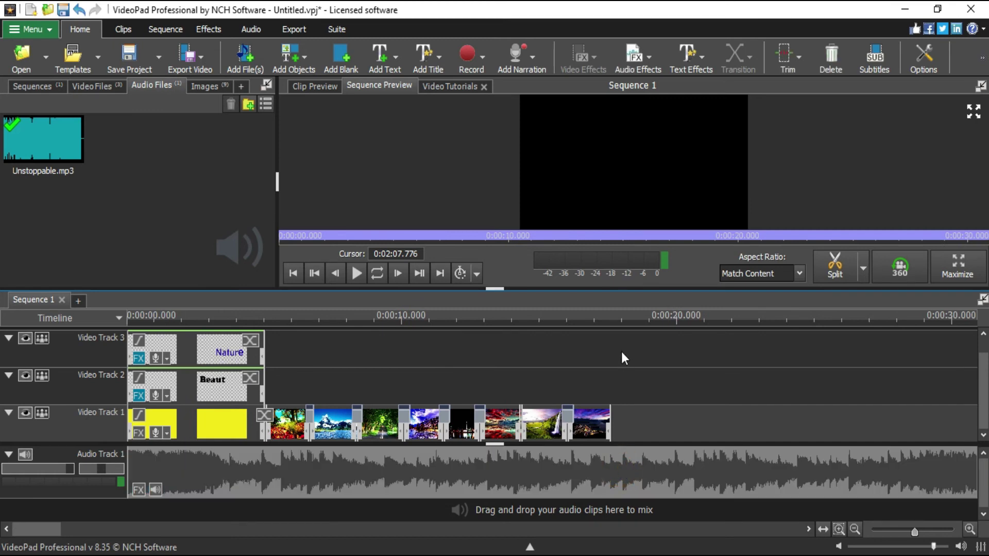
left_click(595, 324)
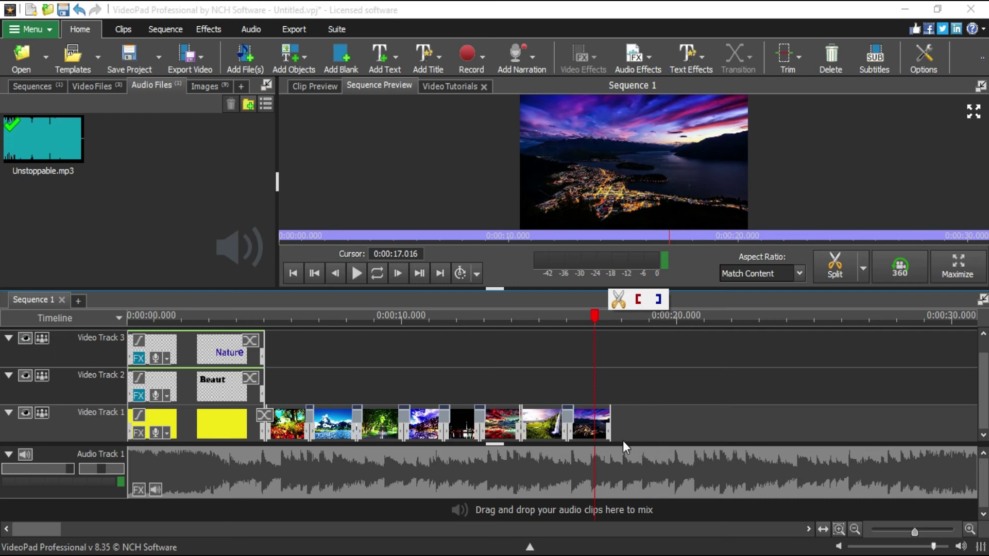
scroll(623, 441, "up", 8)
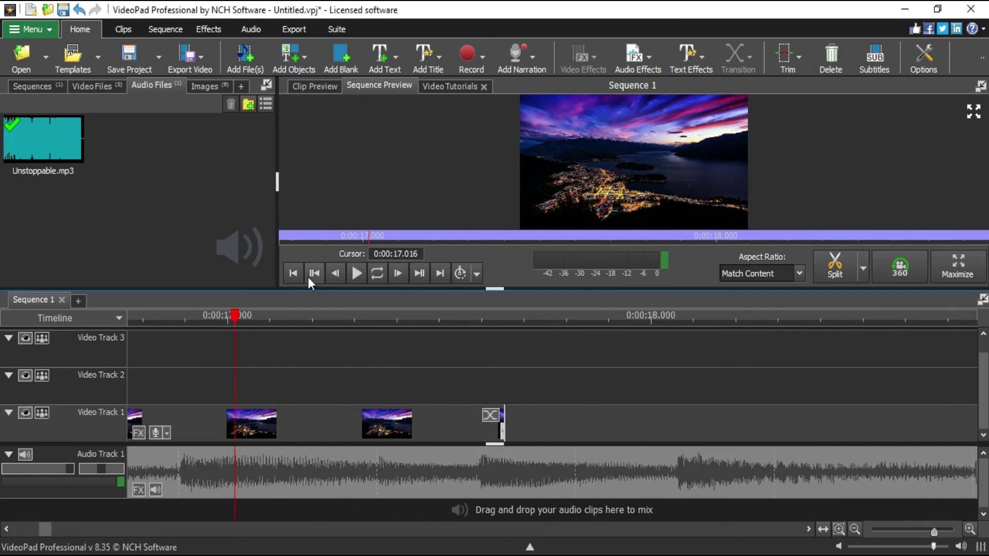
left_click_drag(240, 356, 508, 362)
scroll(499, 374, "up", 2)
scroll(525, 384, "up", 5)
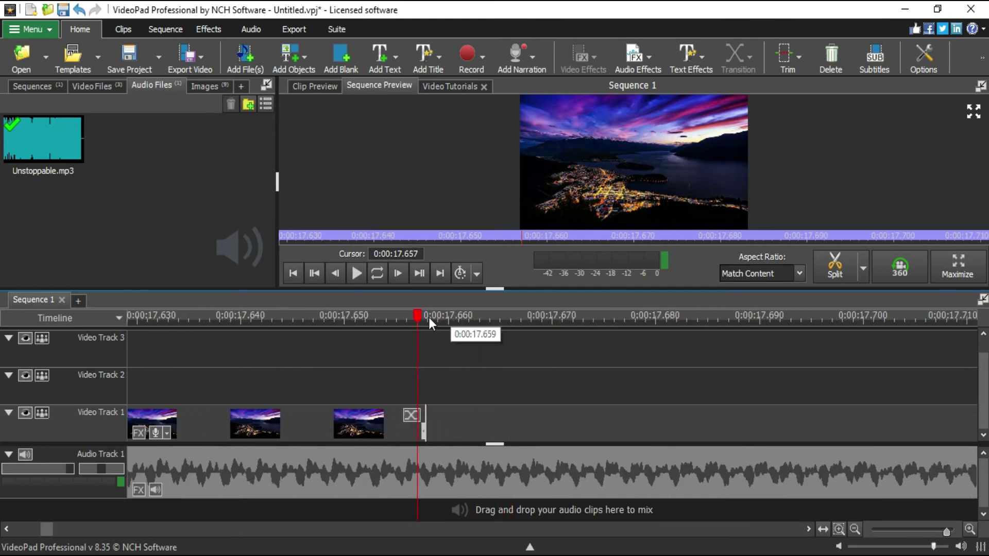
left_click_drag(417, 317, 428, 330)
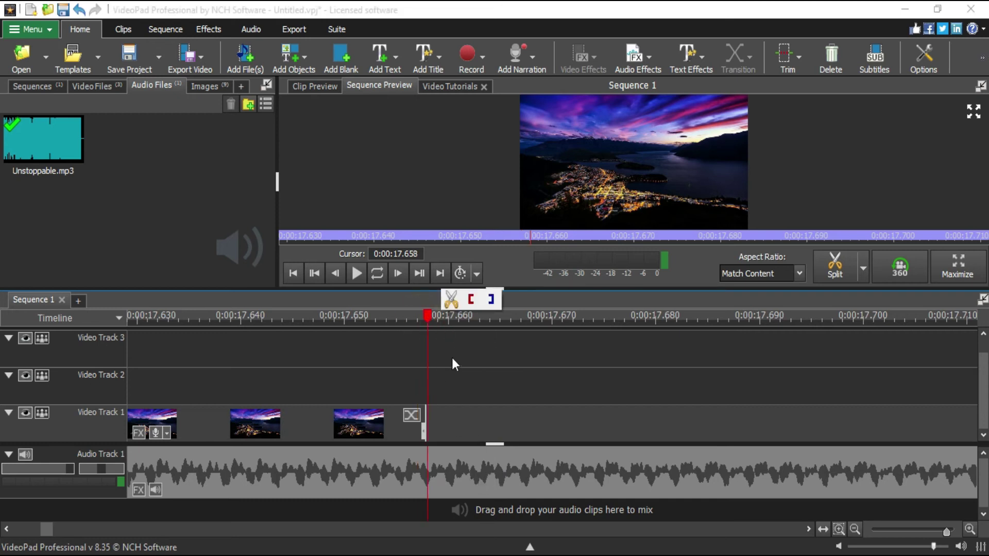
left_click(452, 299)
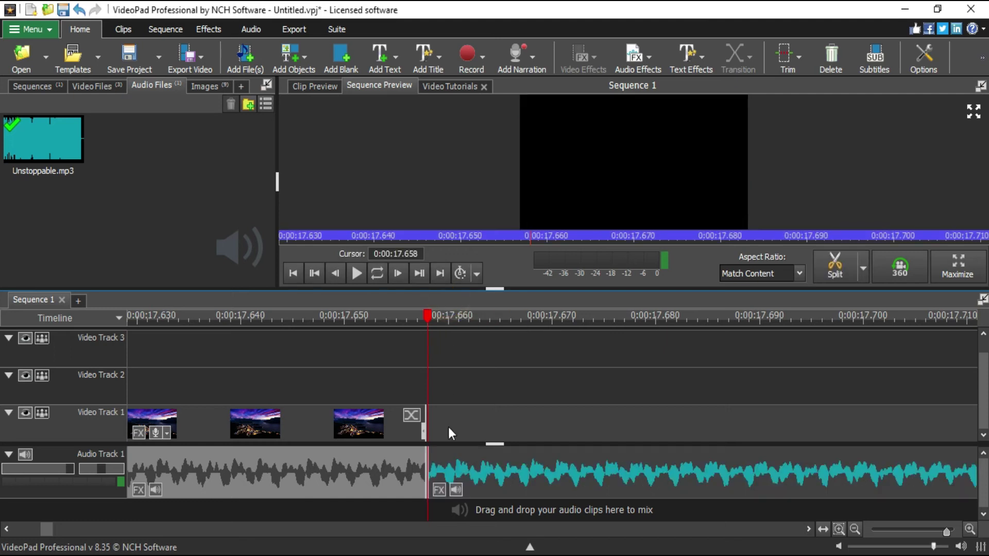
left_click_drag(468, 467, 506, 471)
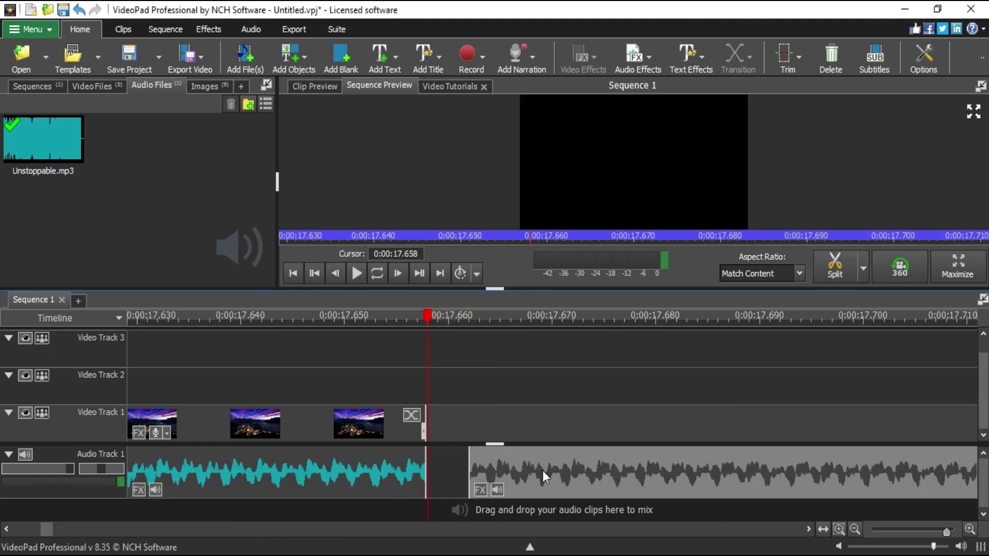
key("Delete")
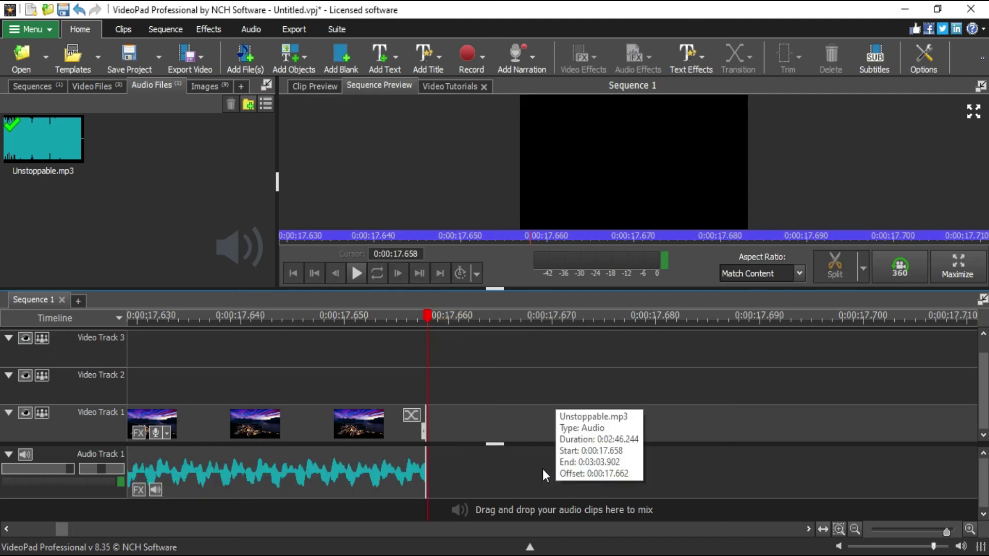
Play the sequence from near its start to check the shortened audio against the video clips.
scroll(471, 492, "down", 2)
scroll(745, 427, "down", 3)
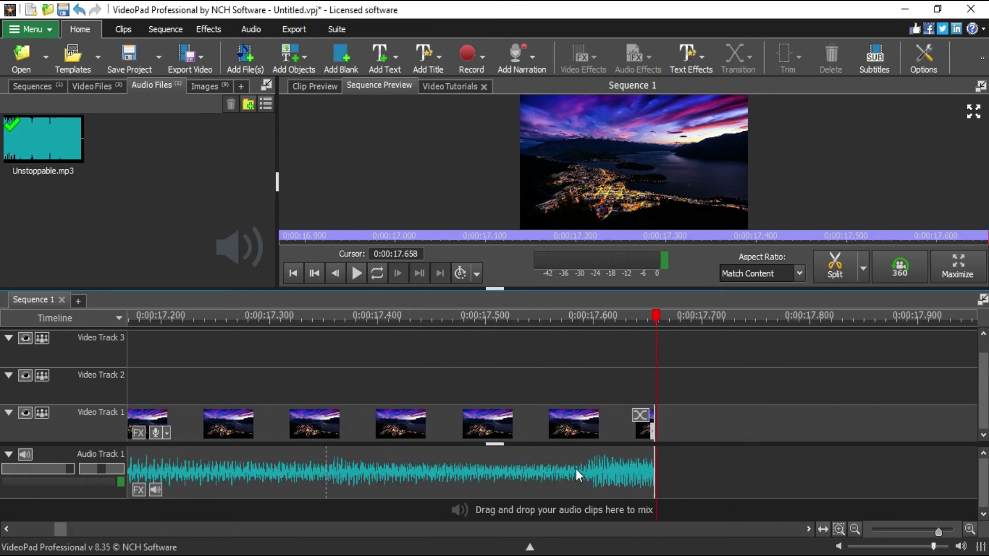
scroll(532, 489, "down", 3)
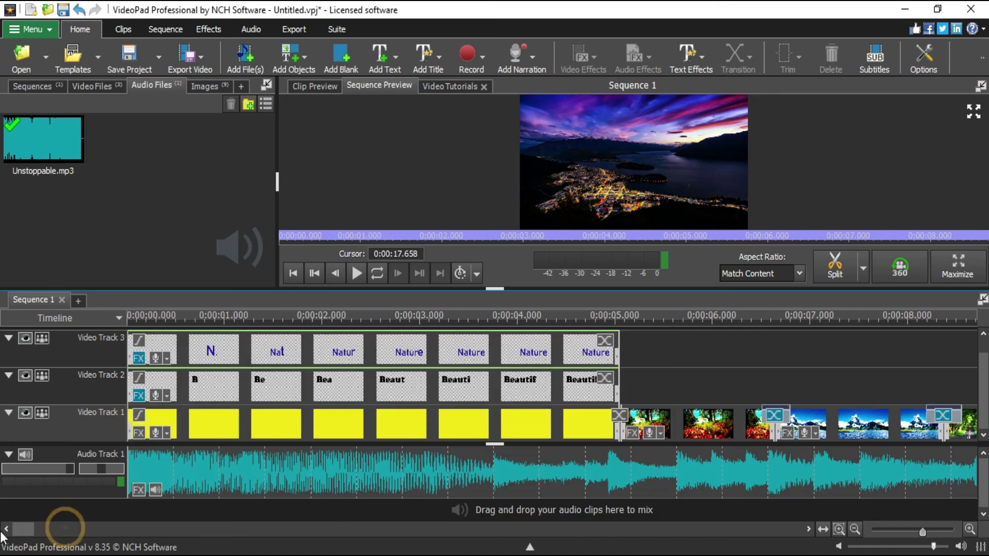
left_click(147, 317)
left_click(356, 272)
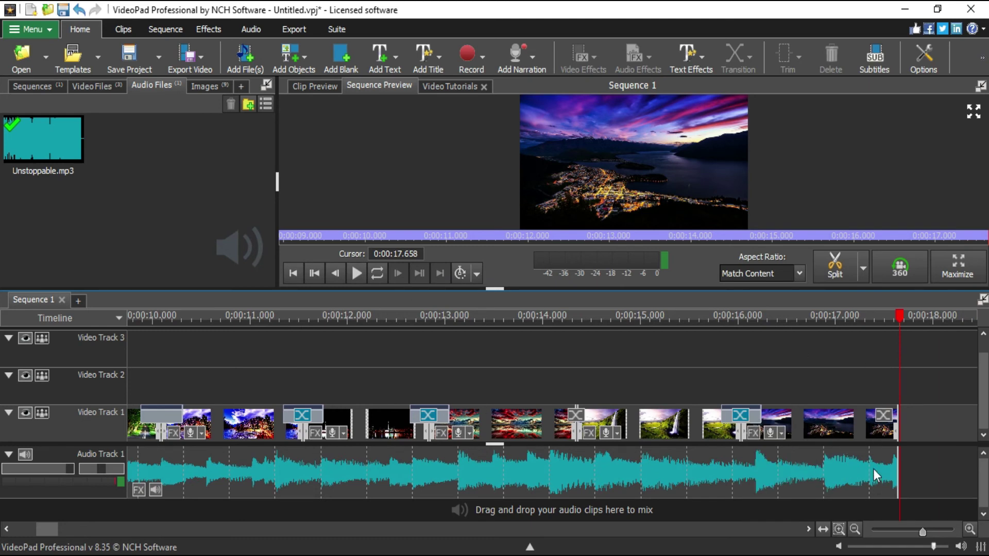
Try to lower the Unstoppable.mp3 volume with a volume point at about 12 seconds in the clip preview, and undo it.
left_click(895, 318)
left_click_drag(895, 320, 868, 325)
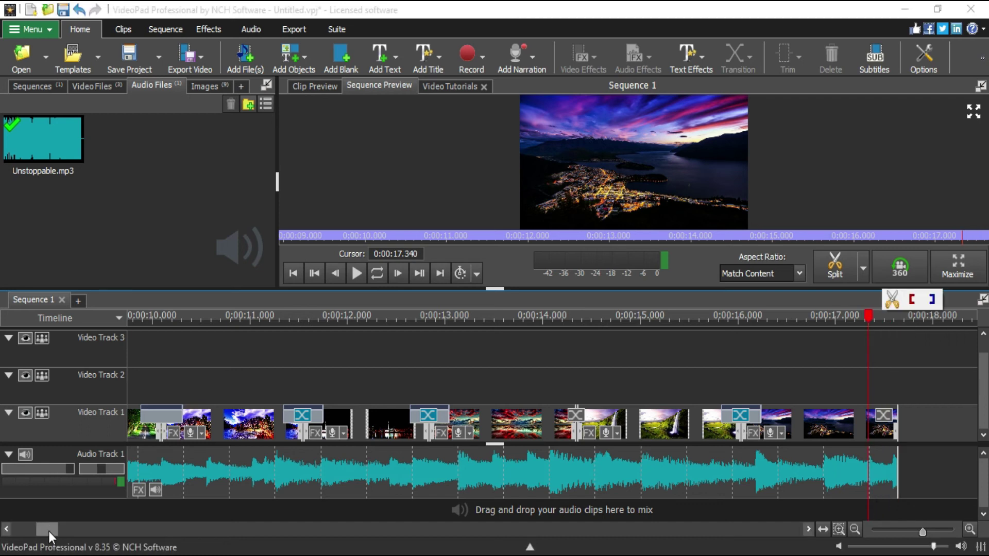
left_click_drag(47, 527, 59, 530)
scroll(390, 477, "up", 1)
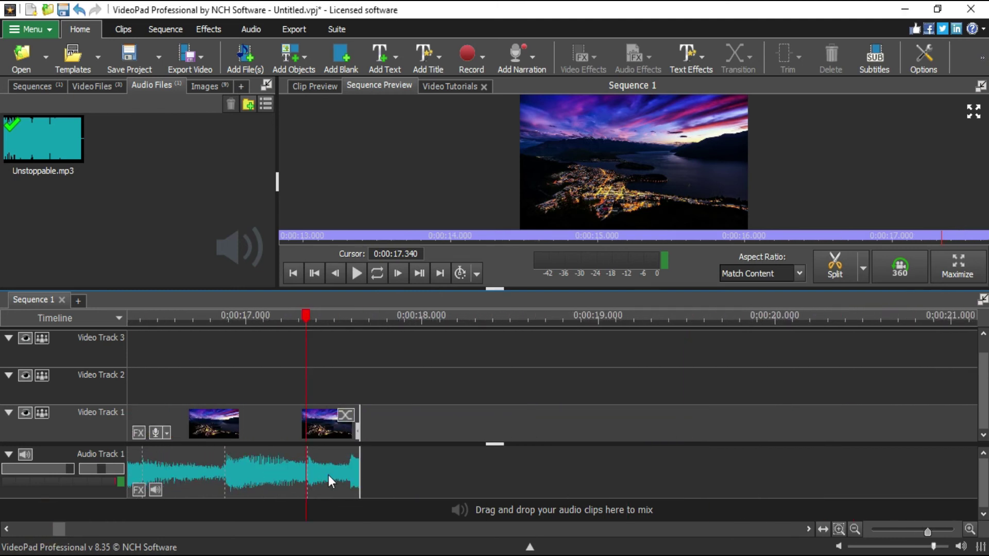
scroll(325, 478, "up", 3)
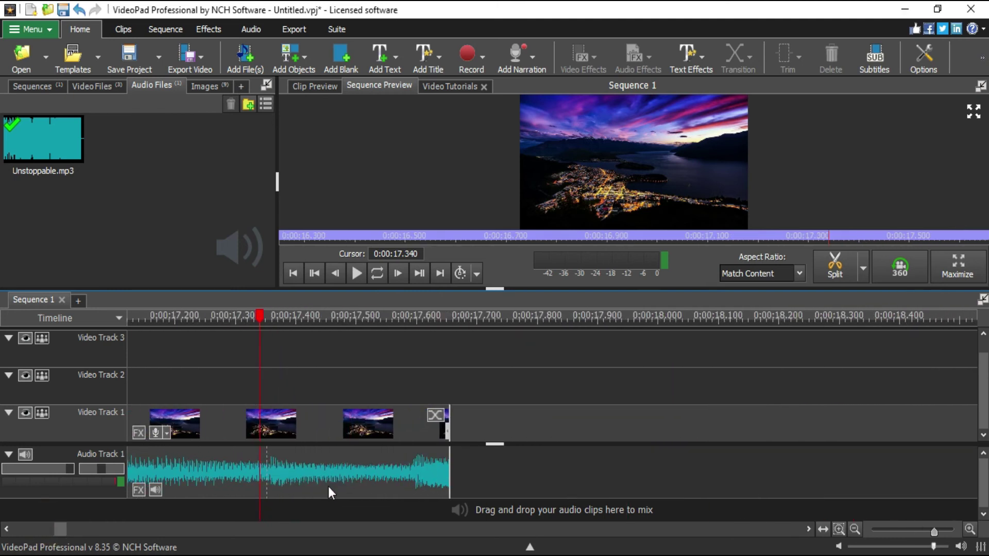
scroll(329, 490, "up", 1)
left_click(237, 475)
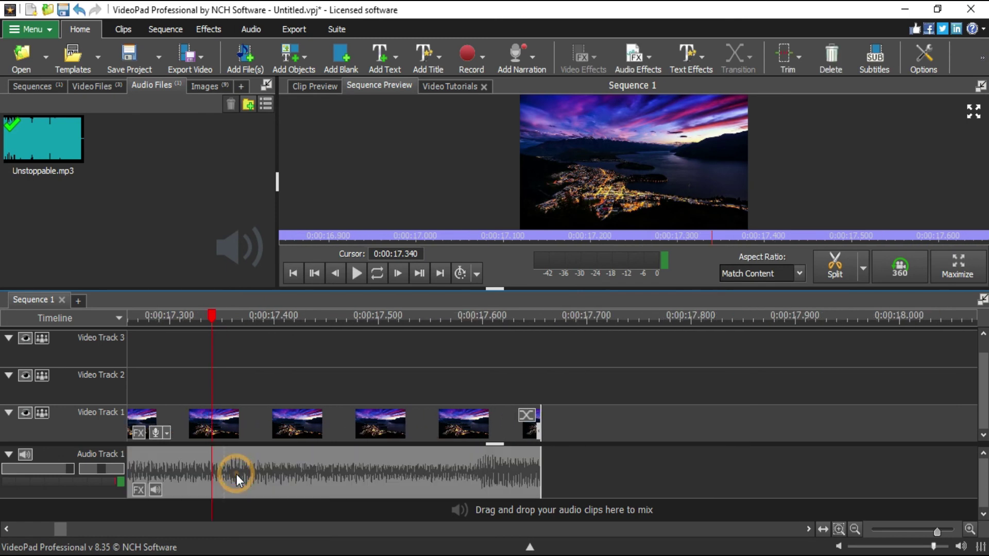
double_click(310, 476)
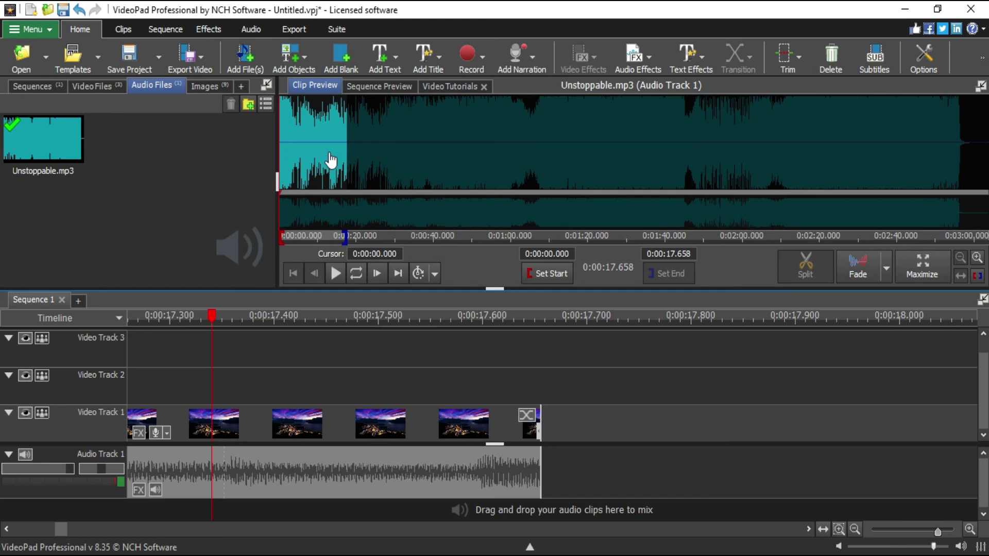
left_click_drag(330, 145, 326, 165)
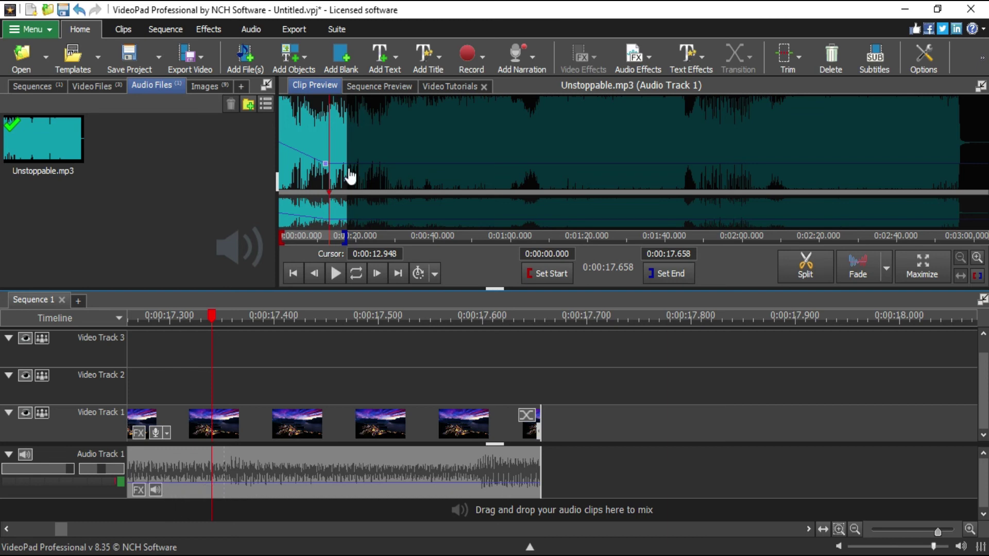
key("ctrl+z")
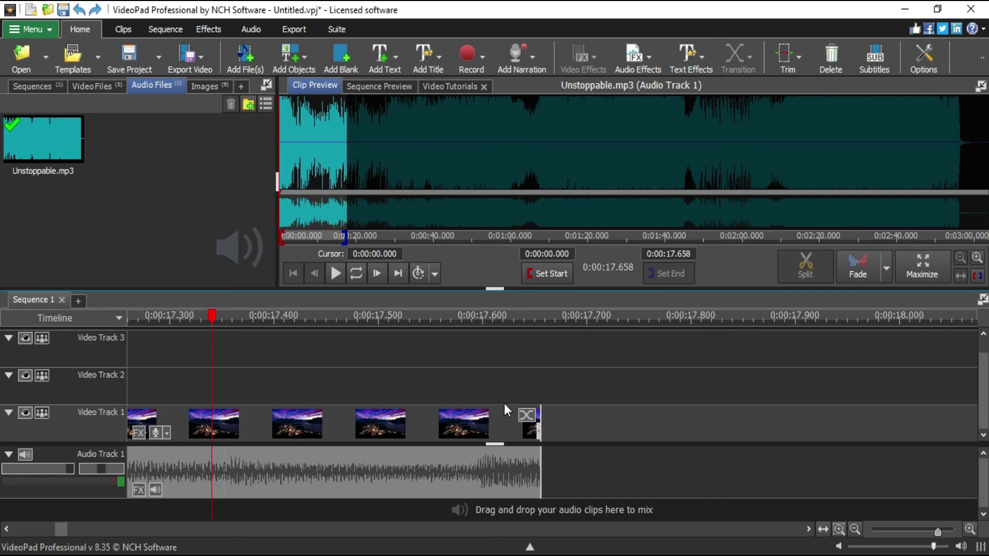
Fade out the Unstoppable.mp3 clip from its end back to the cursor position at 0:00:17.639.
left_click_drag(490, 320, 518, 339)
scroll(354, 490, "up", 1)
scroll(422, 417, "up", 2)
scroll(451, 472, "up", 1)
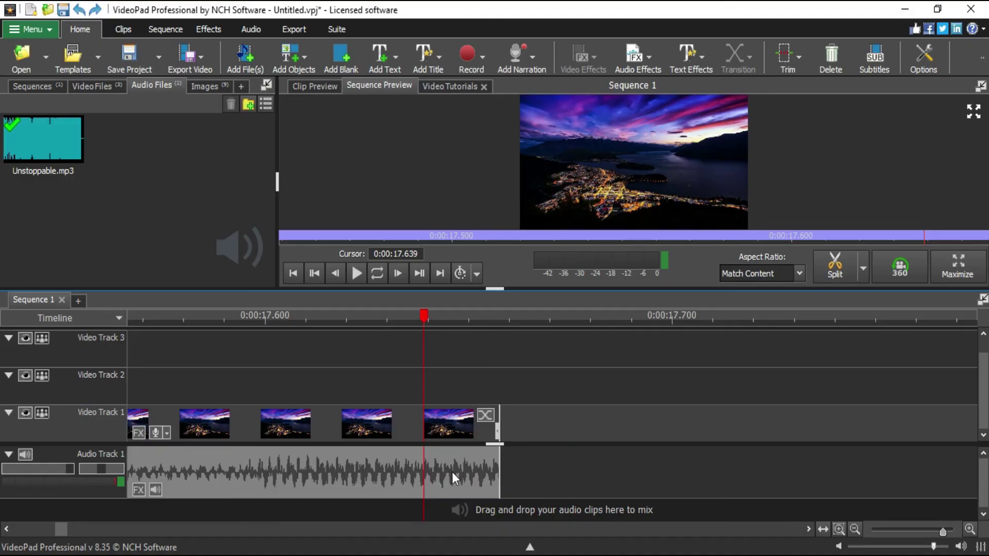
right_click(453, 482)
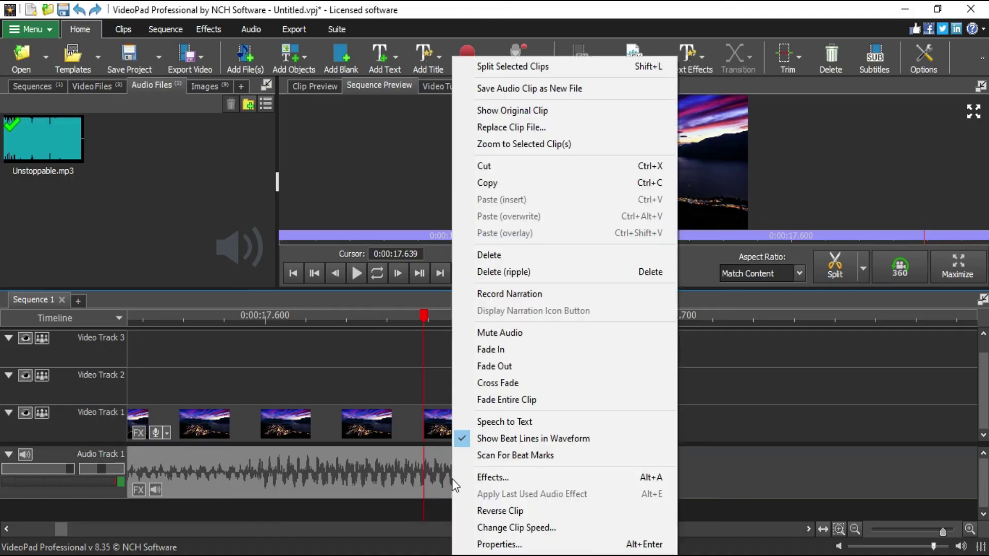
left_click(521, 370)
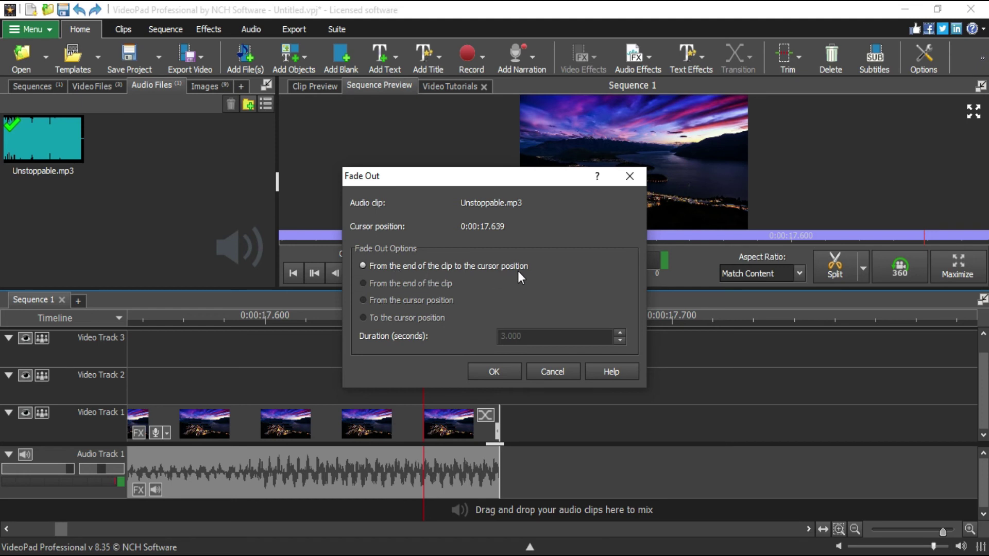
left_click_drag(539, 175, 726, 145)
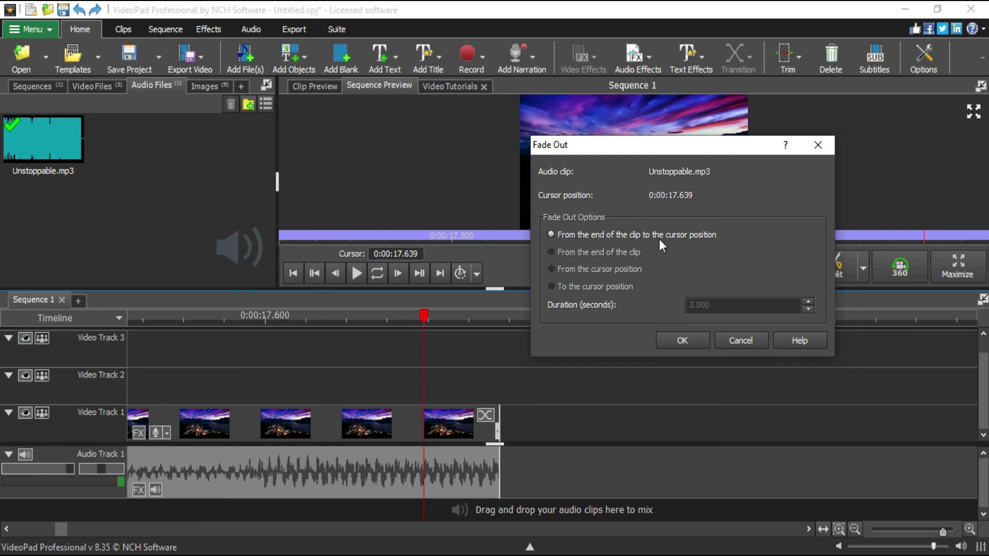
left_click(682, 339)
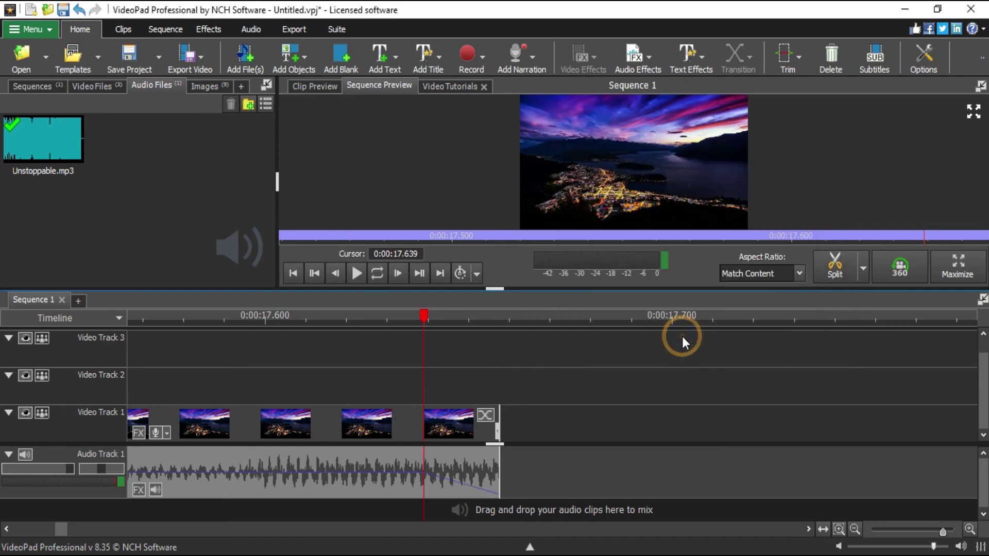
Play the end of the sequence over the last town clip to check the audio fade-out.
scroll(444, 481, "up", 2)
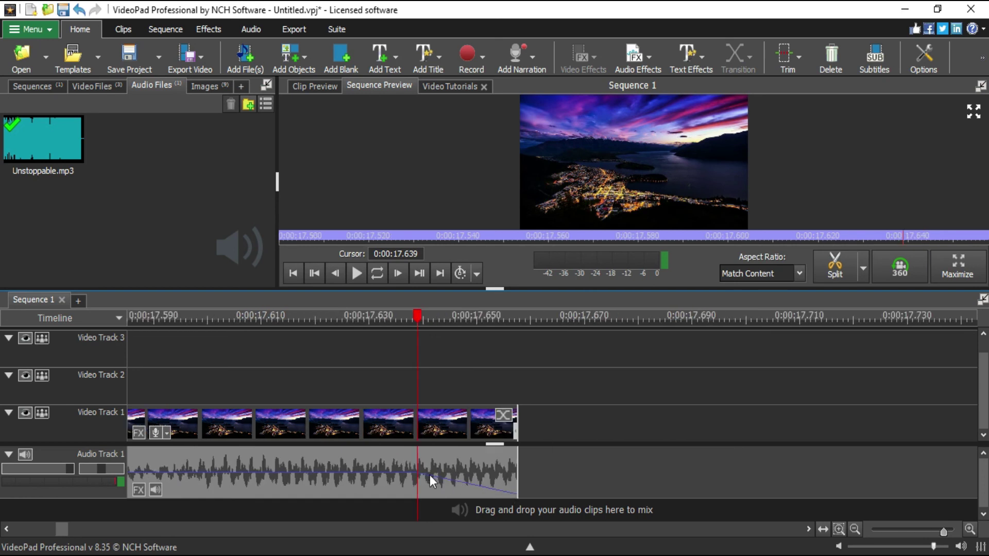
mouse_move(420, 323)
left_mouse_down()
mouse_move(441, 332)
mouse_move(172, 338)
left_mouse_up()
left_click(357, 273)
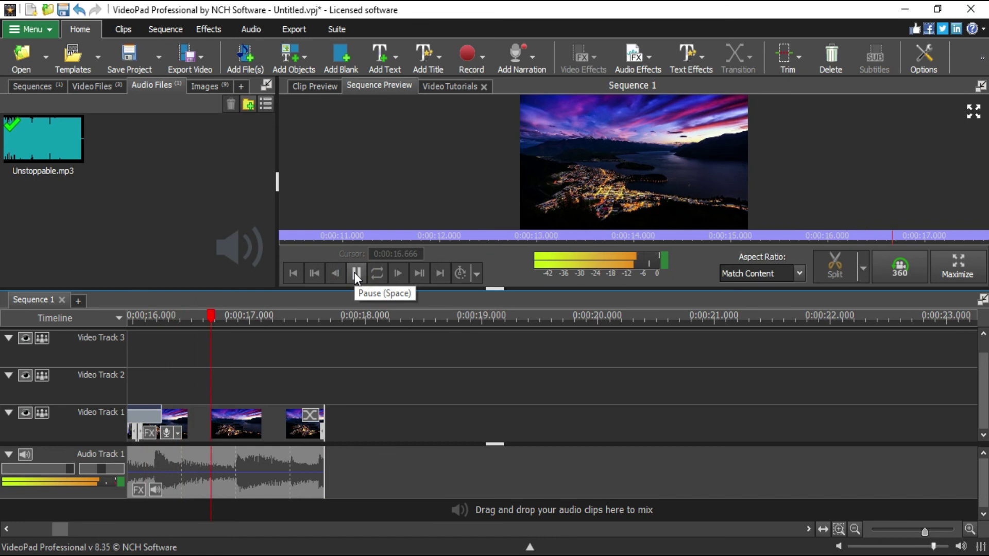
Fade in the Unstoppable.mp3 clip from its start to the cursor position at 0:00:00.029.
scroll(270, 532, "up", 5)
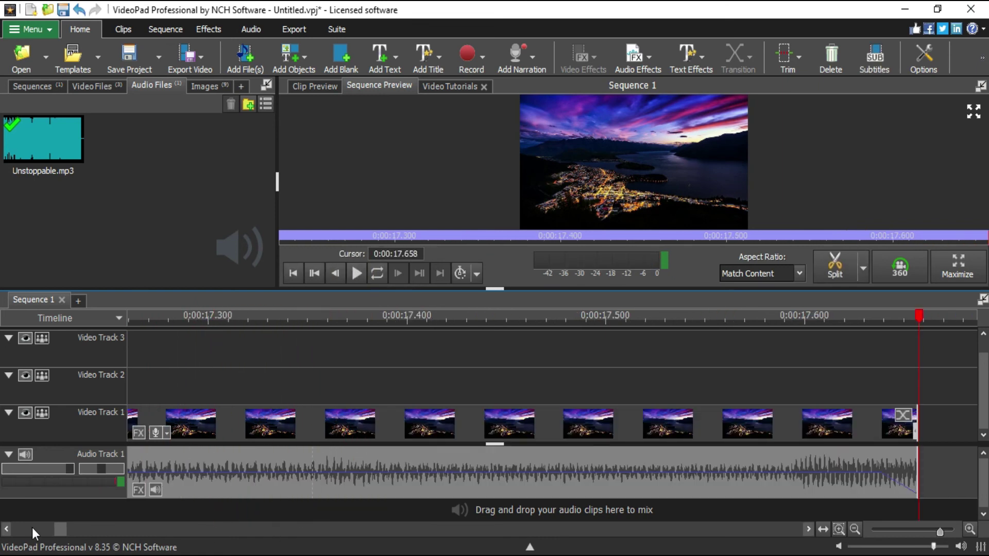
left_click_drag(56, 528, 7, 527)
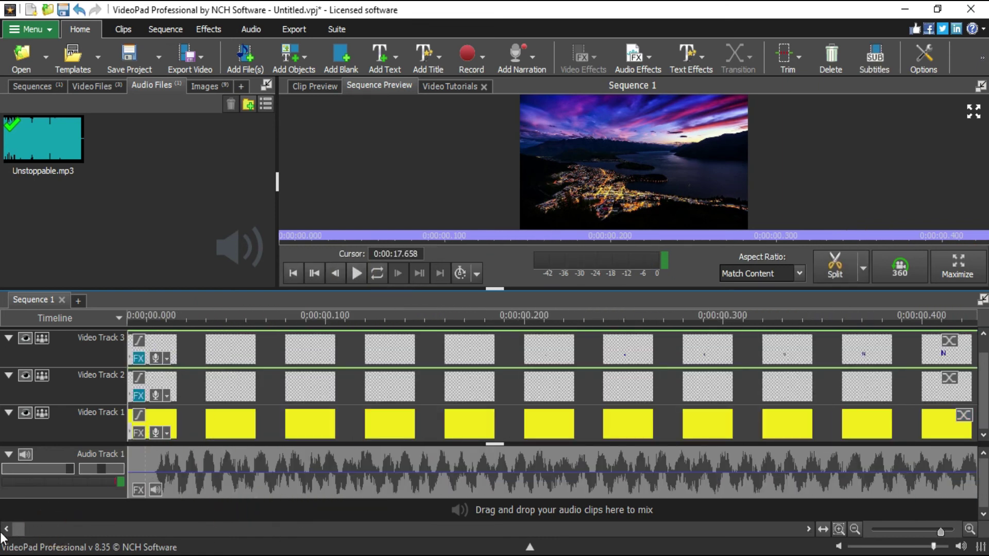
left_click(185, 315)
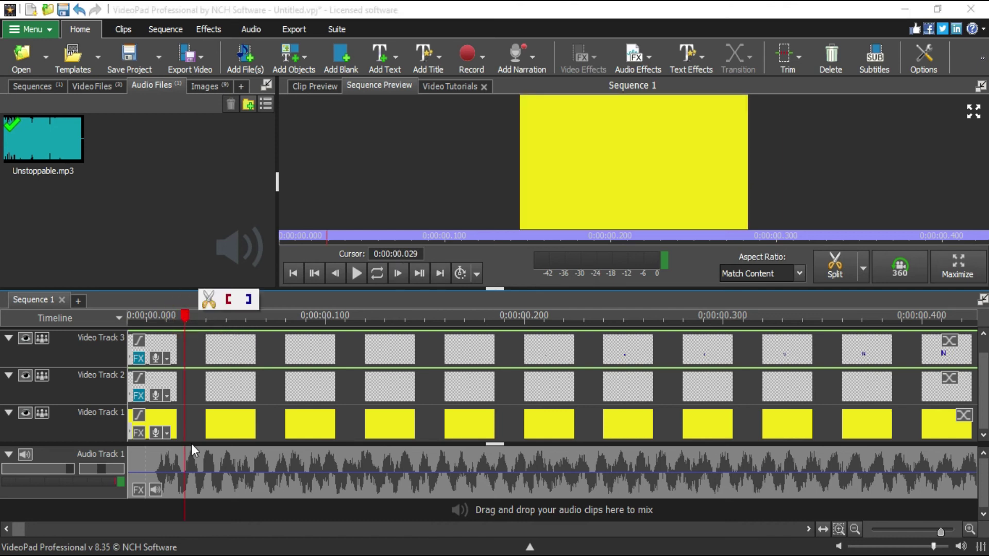
right_click(164, 471)
left_click(190, 382)
left_click(501, 370)
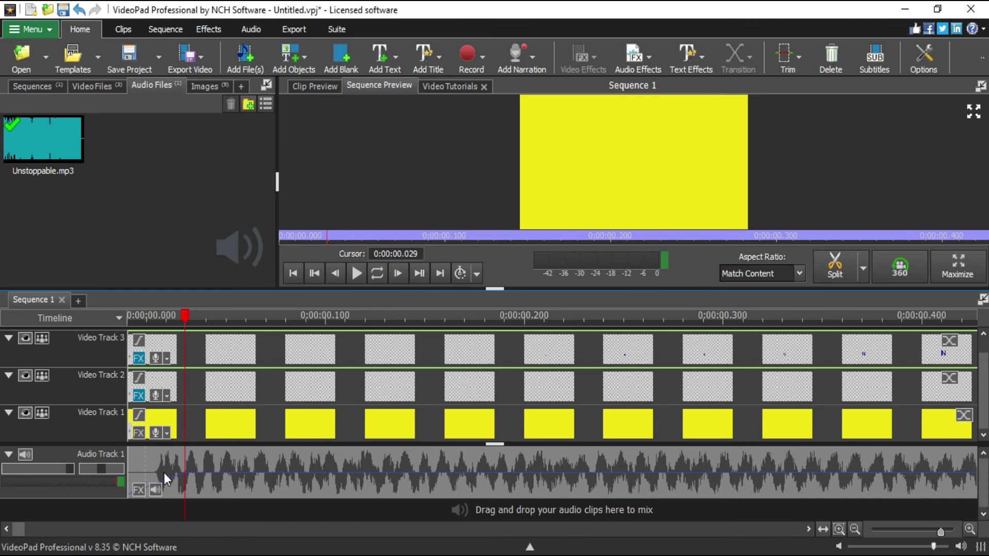
scroll(164, 473, "up", 2)
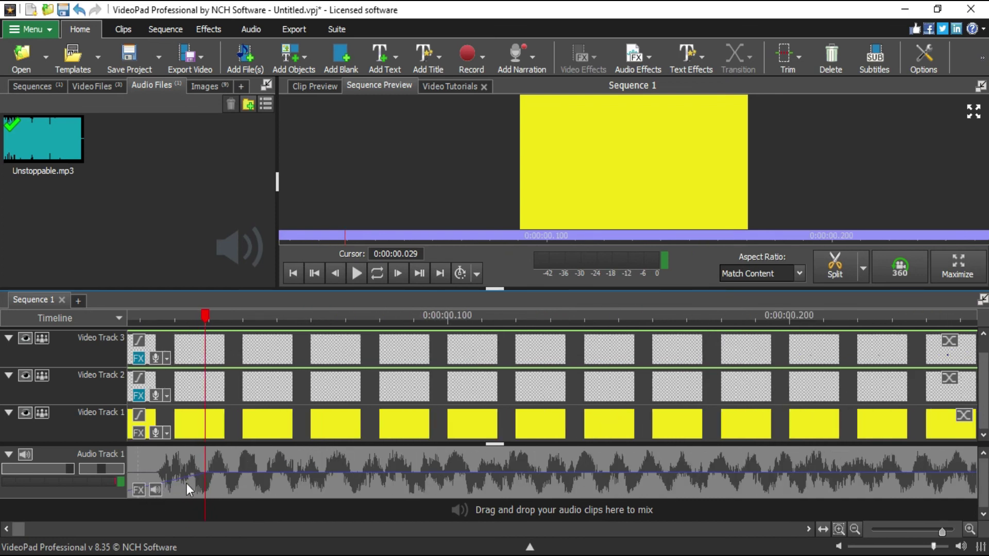
scroll(539, 385, "down", 4)
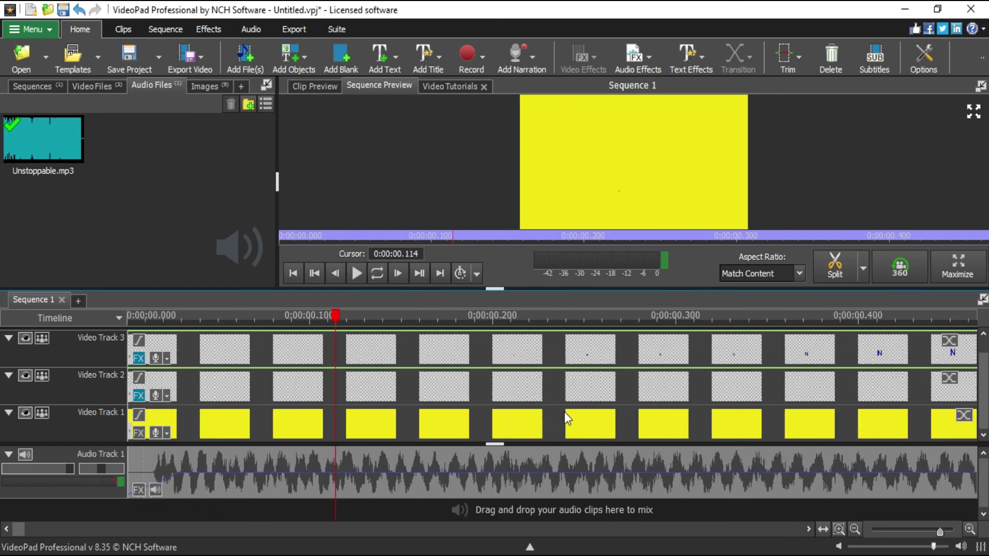
scroll(648, 405, "down", 6)
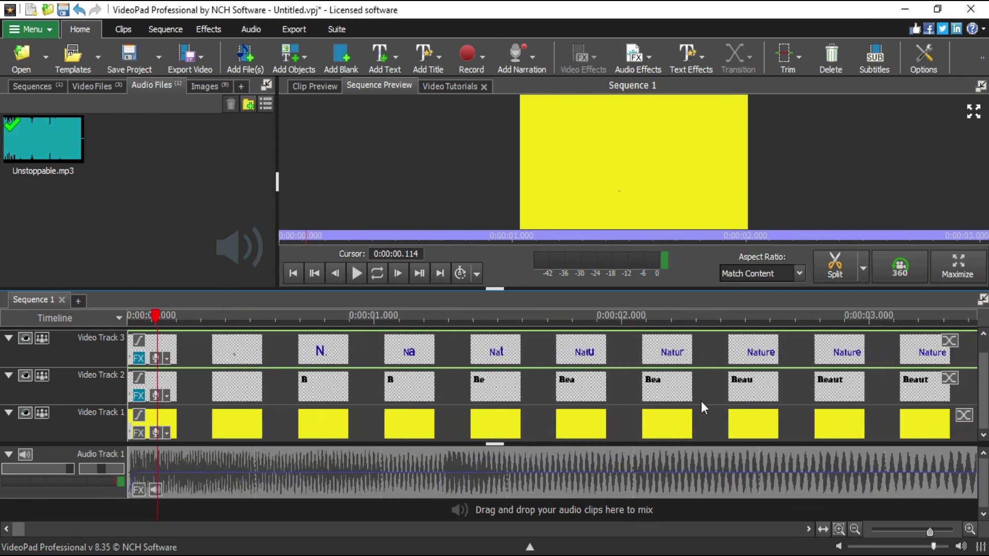
scroll(719, 415, "down", 5)
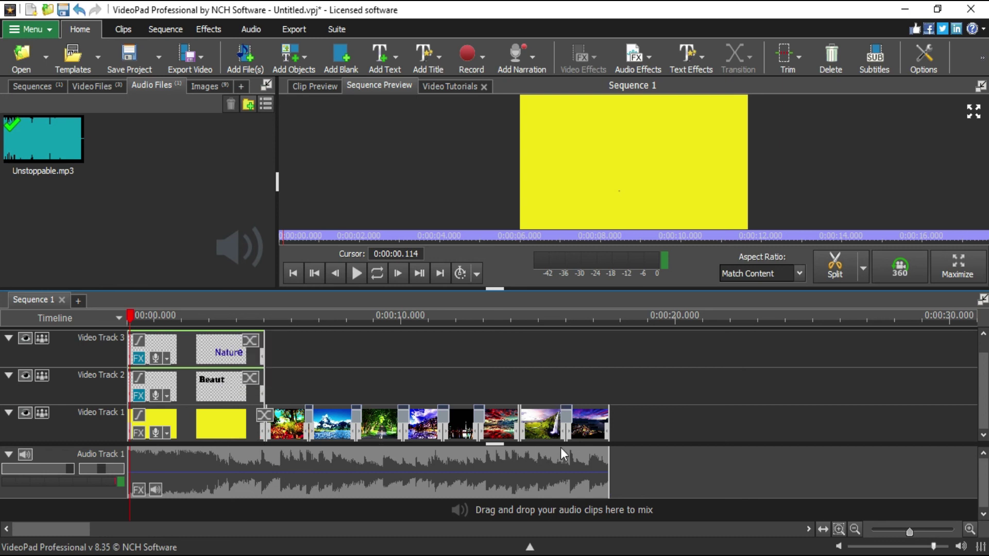
Check the clip volume settings of the Unstoppable.mp3 clip on Audio Track 1 and accept them.
left_click(223, 476)
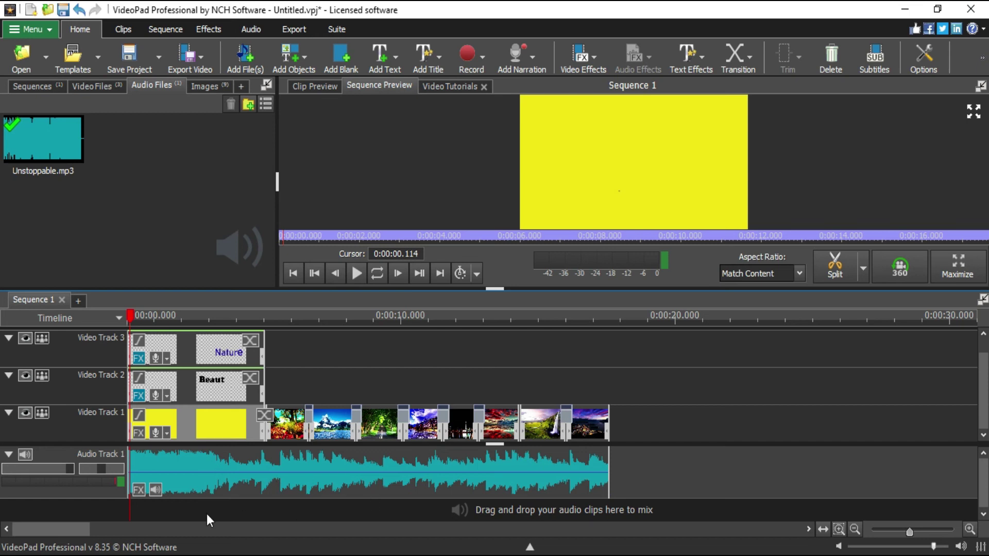
left_click(155, 495)
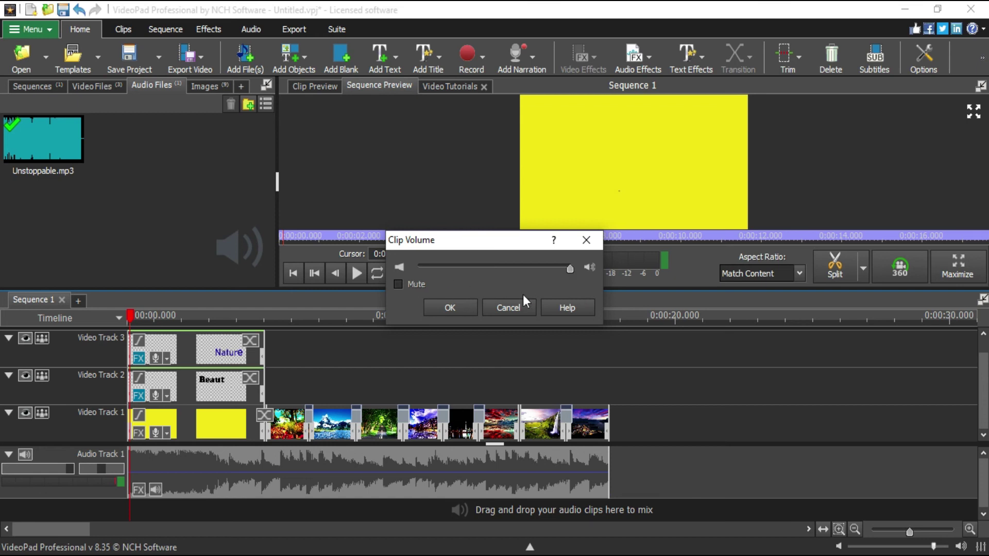
left_click(459, 309)
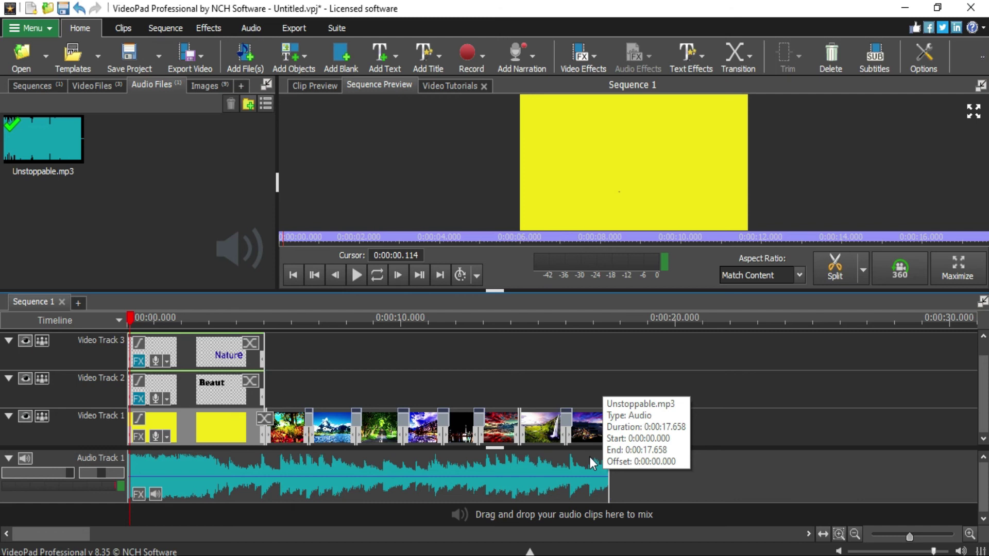
Start exporting the sequence as a video file and name the export "video 1".
left_click(291, 29)
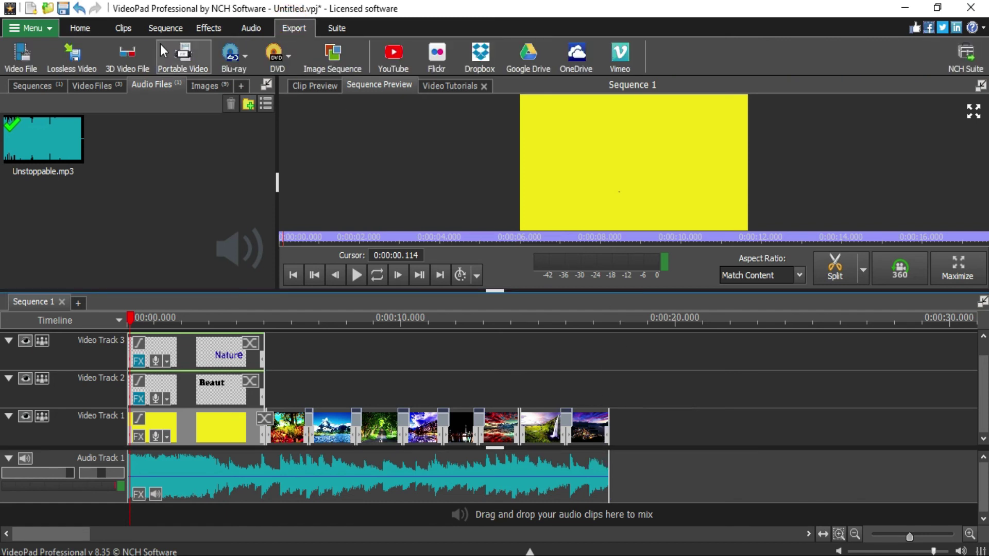
left_click(20, 67)
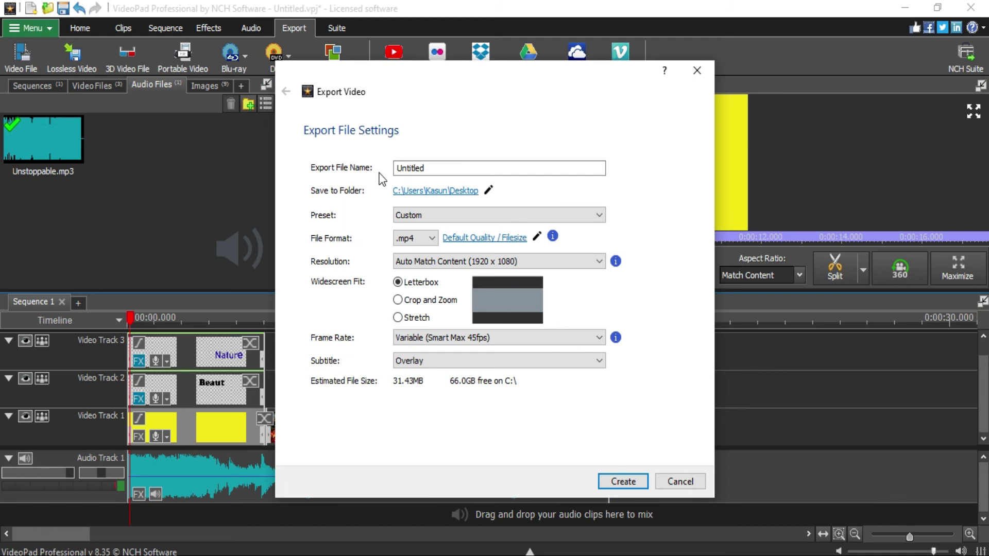
double_click(449, 163)
type("video 1")
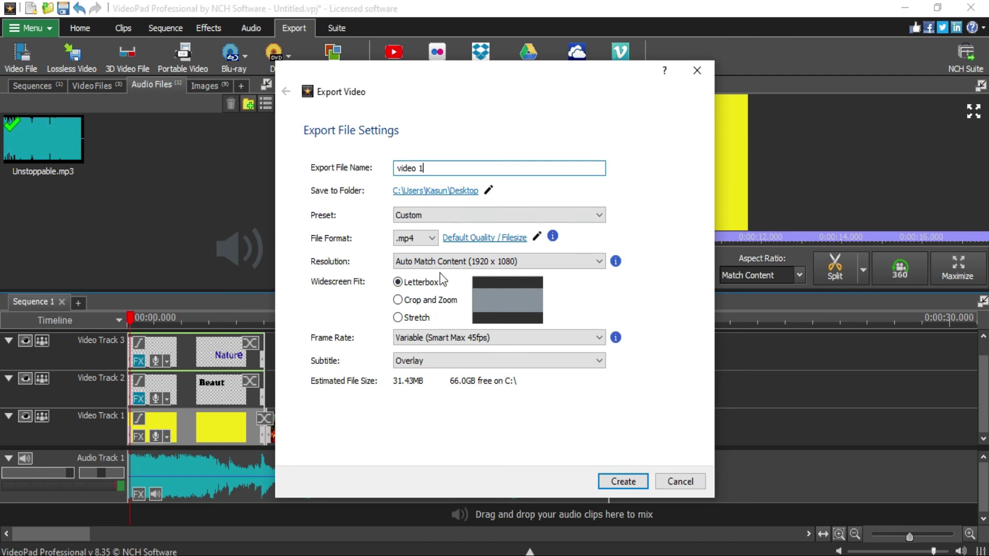
Set the export resolution to 1920 x 1080 - 1080p HD with the Stretch widescreen fit, create the video, and minimize the export queue.
left_click(531, 264)
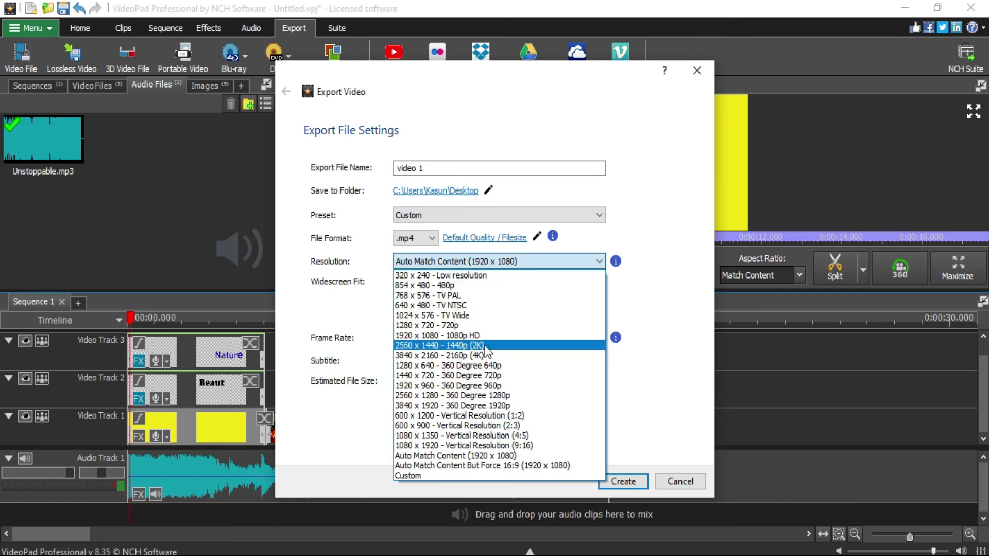
left_click(480, 336)
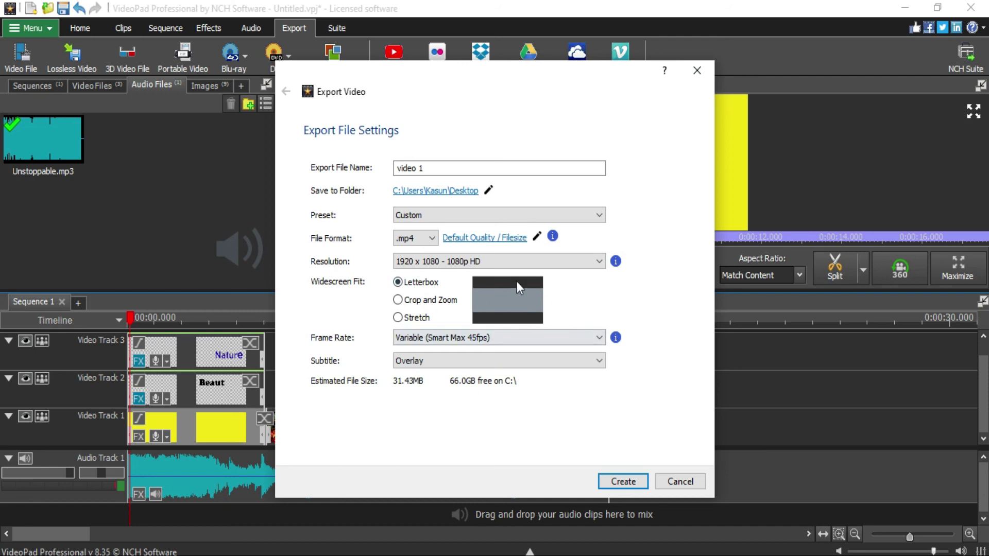
left_click(447, 304)
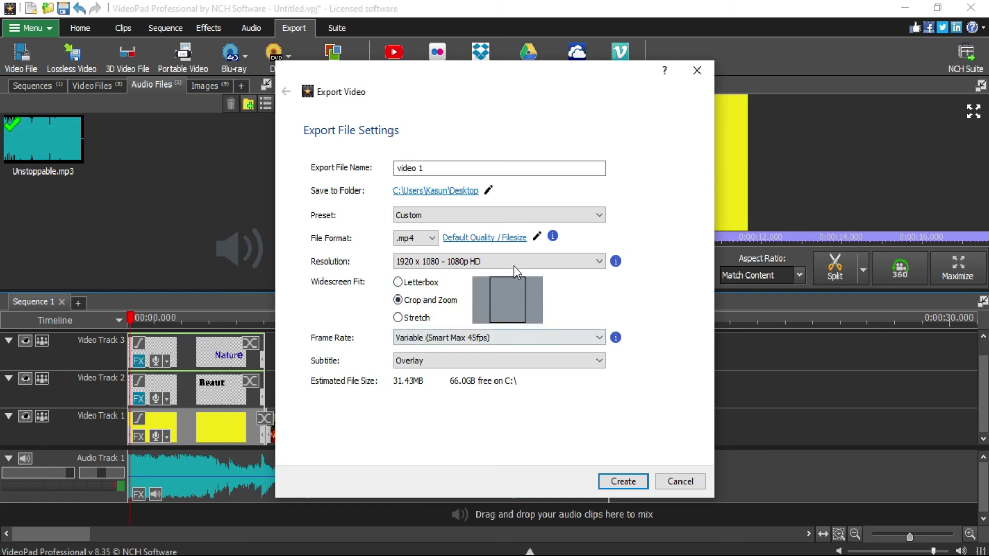
left_click(408, 320)
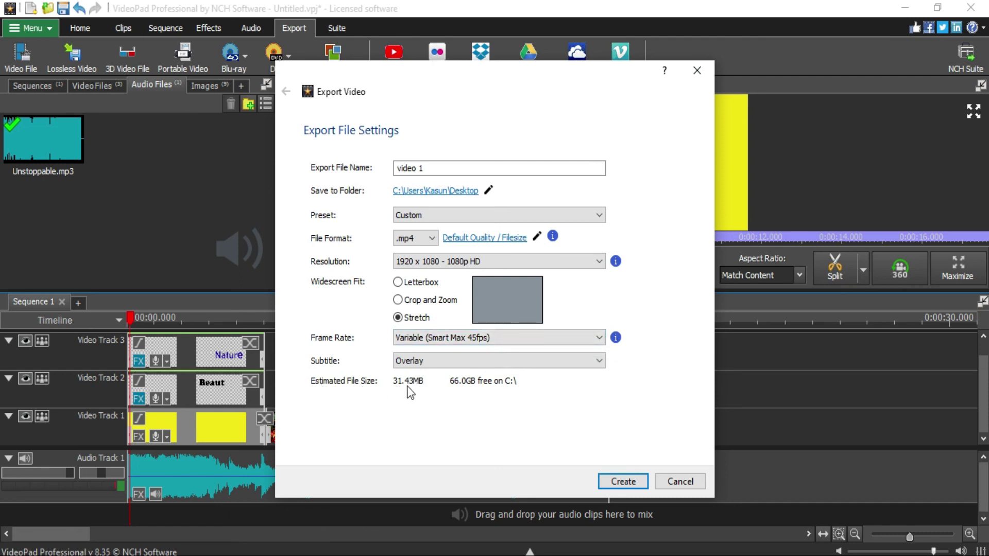
left_click(624, 480)
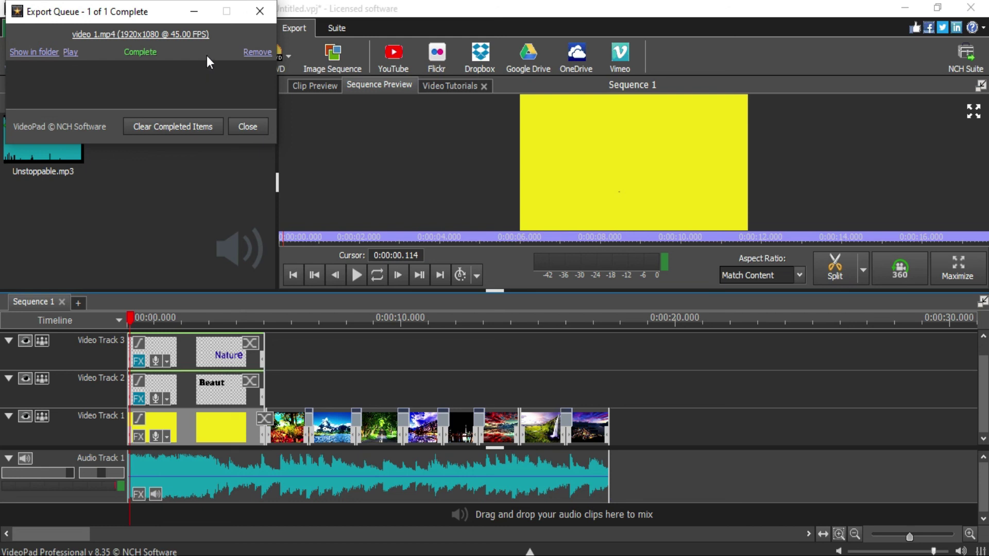
left_click(194, 11)
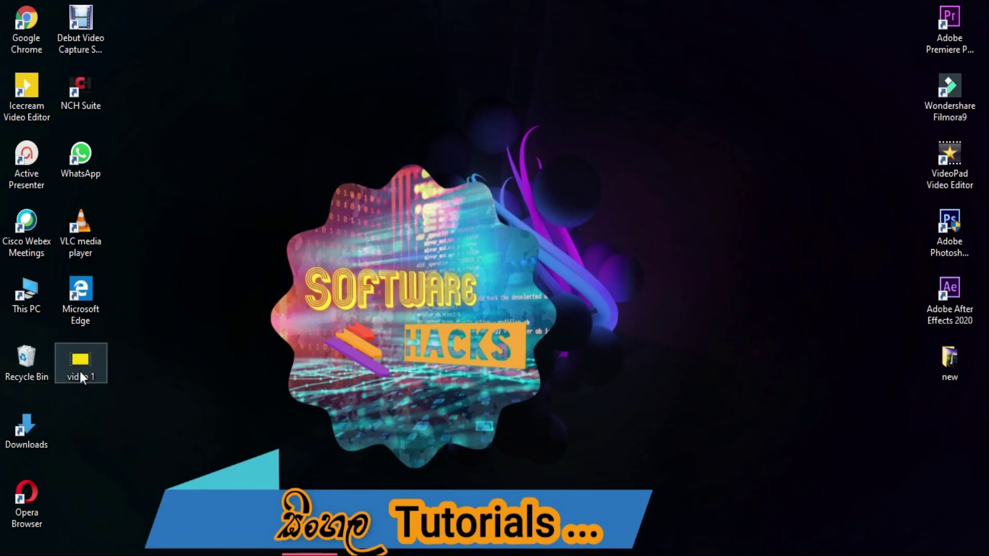